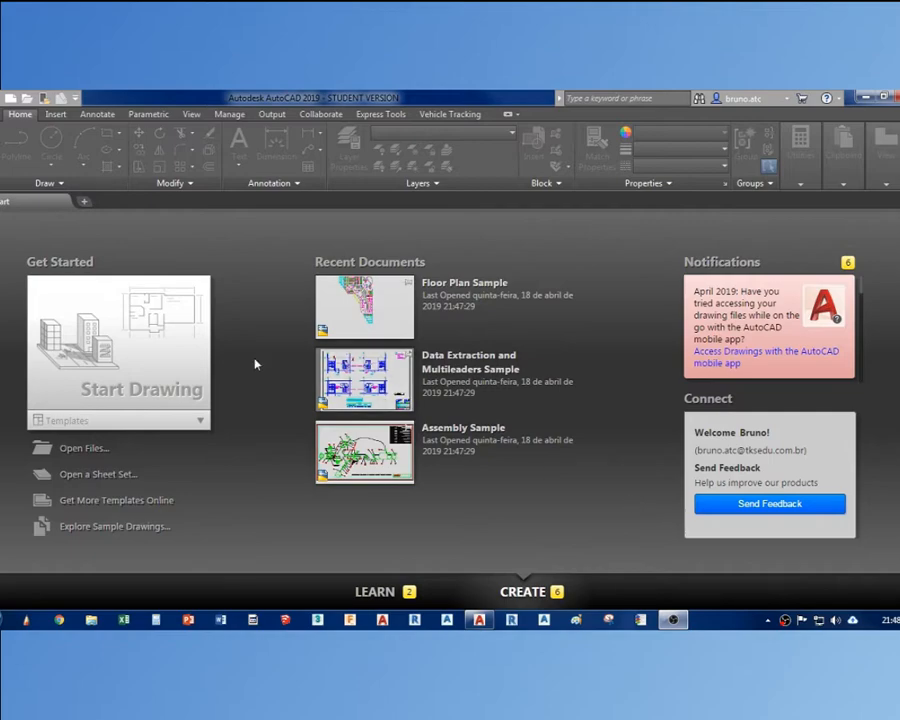
- Start a new drawing and turn off the background grid
click(146, 346)
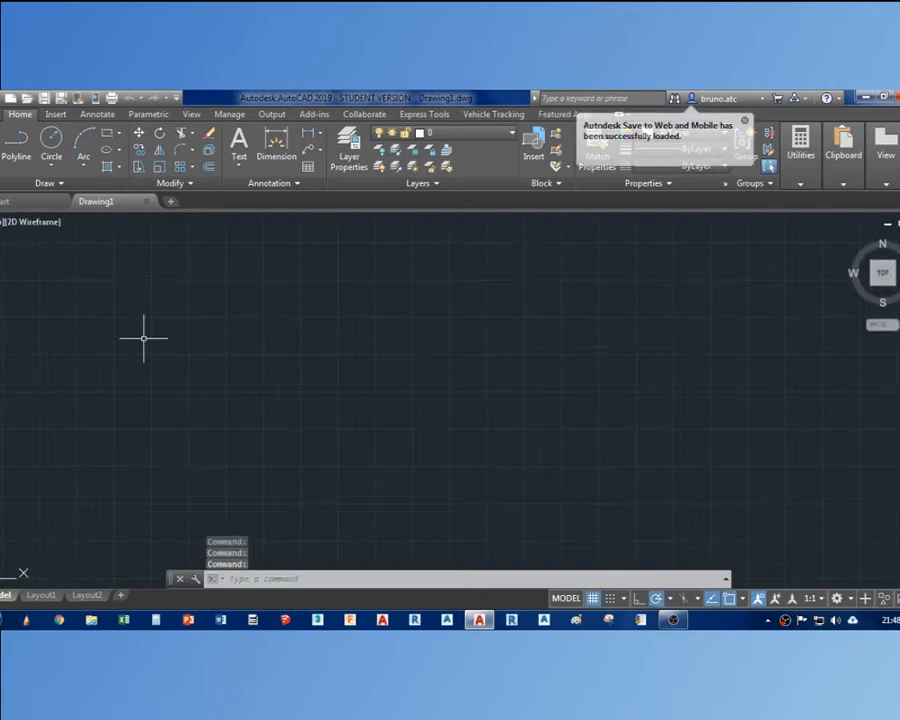
key(F7)
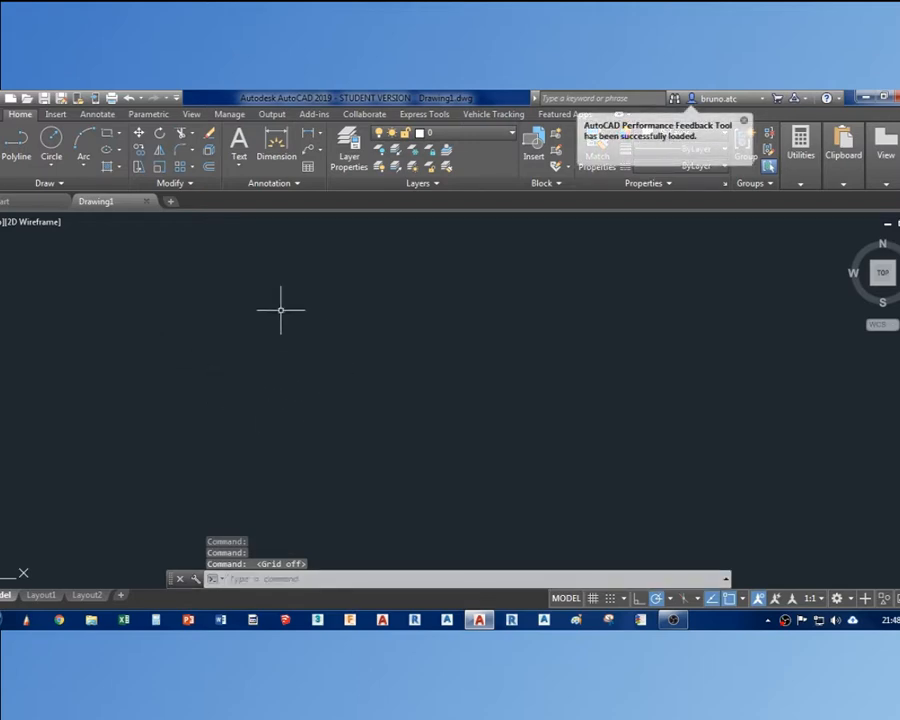
scroll(280, 352, down, 8)
middle_drag(314, 344, 317, 381)
scroll(301, 347, up, 4)
middle_drag(281, 420, 267, 383)
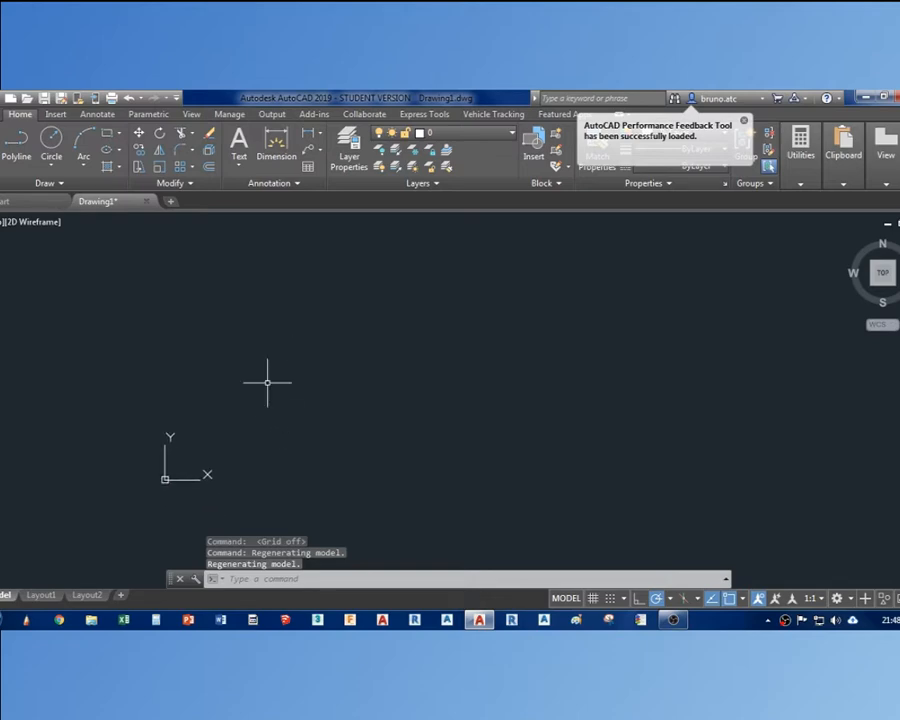
- Draw a 1 by 1 unit square above and to the right of the origin with the Rectangle command
text(rec)
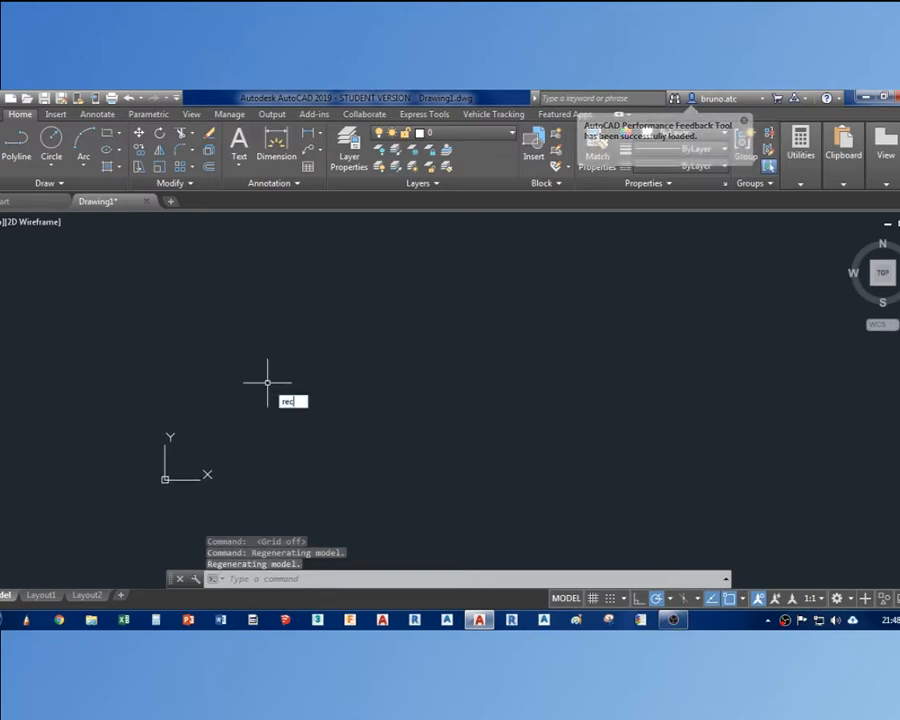
key(Return)
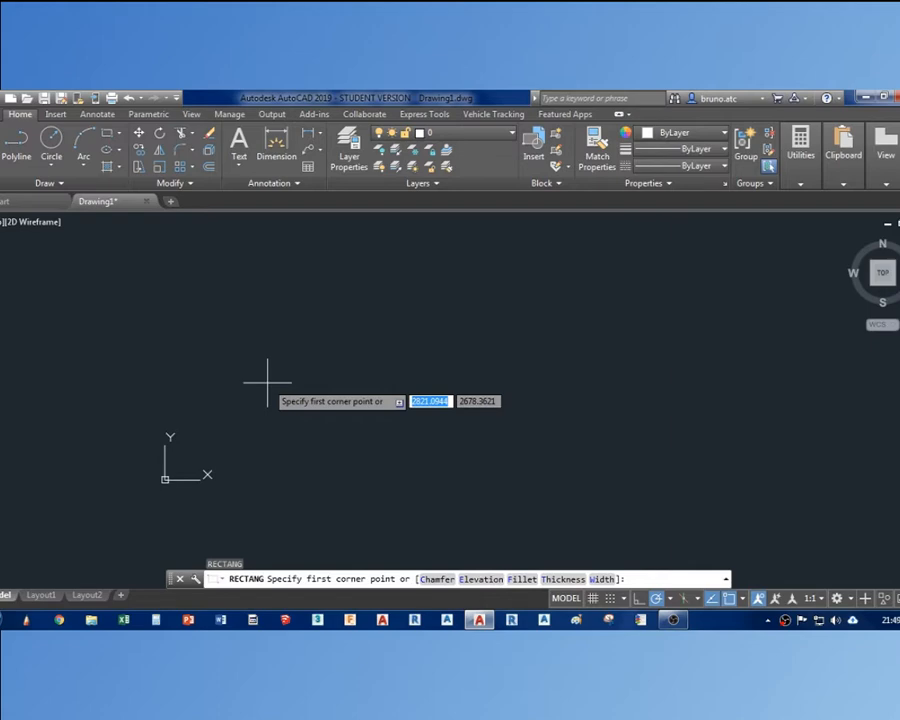
click(191, 447)
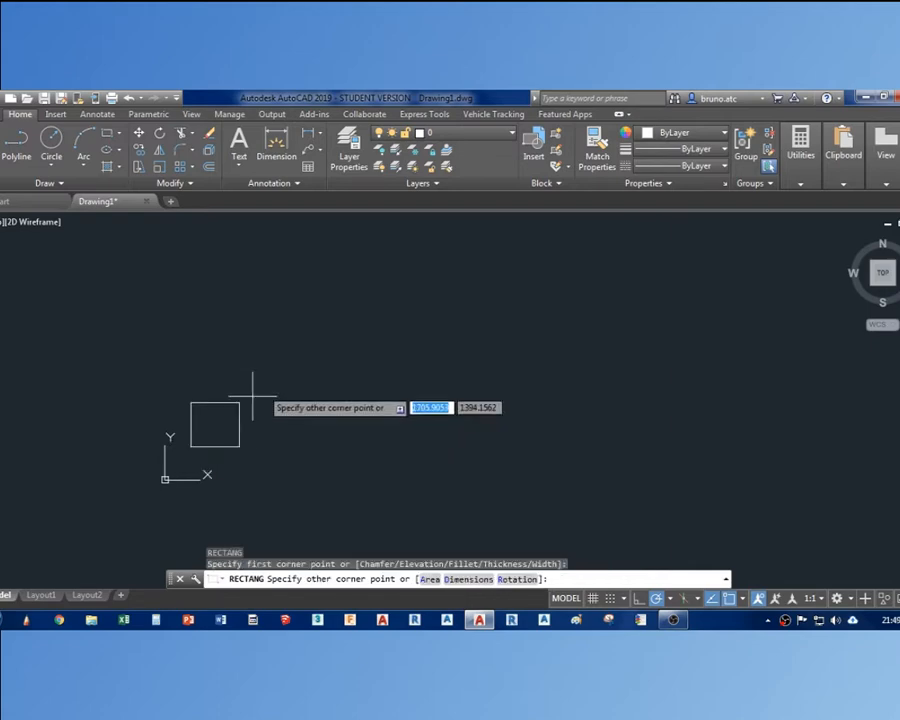
scroll(188, 430, up, 10)
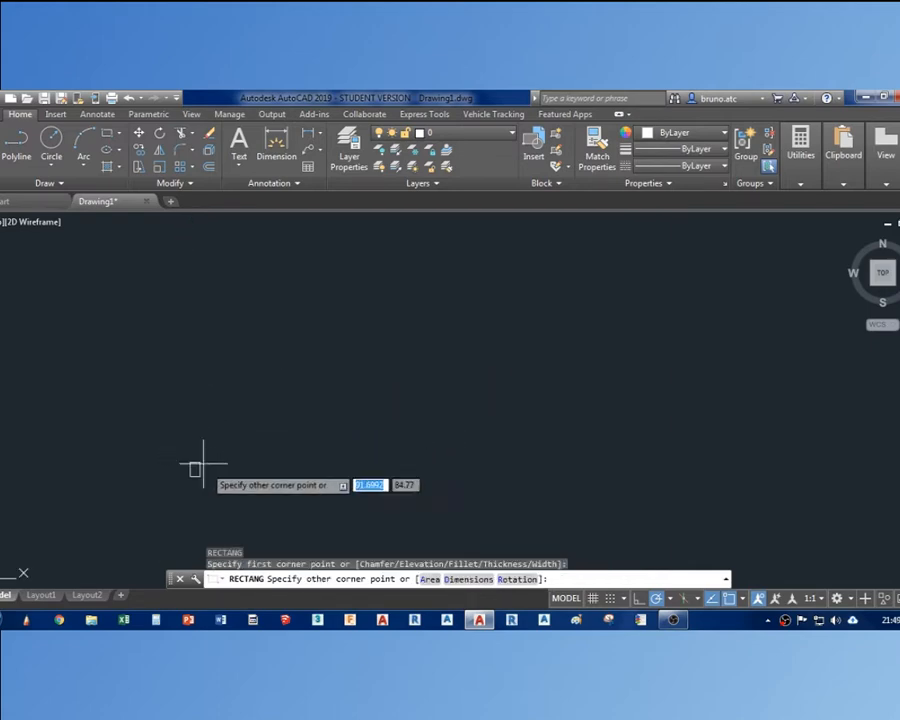
middle_drag(141, 486, 244, 342)
scroll(244, 342, up, 4)
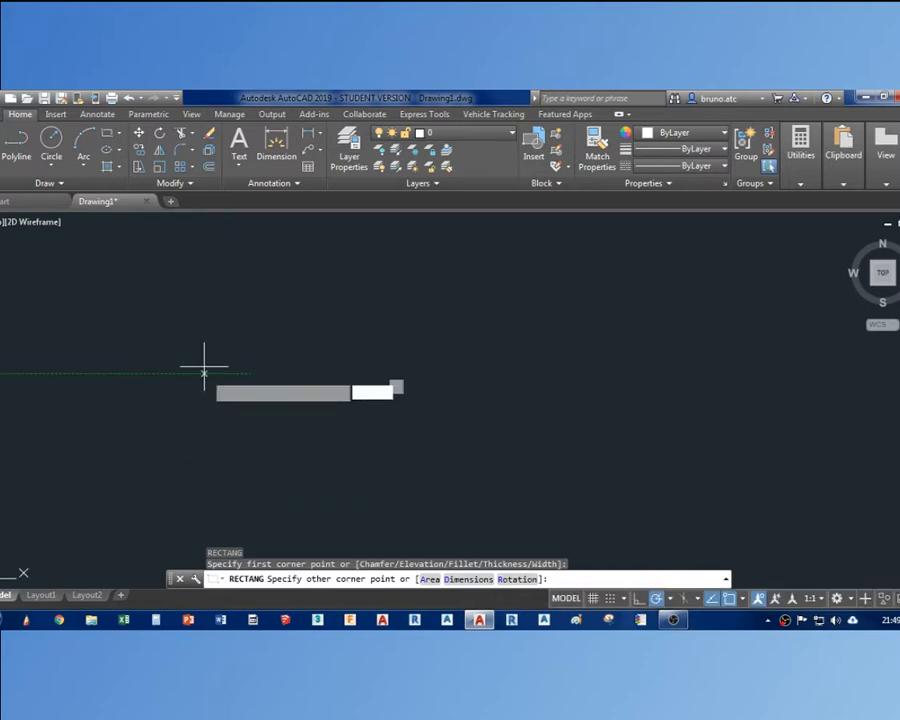
scroll(318, 290, up, 4)
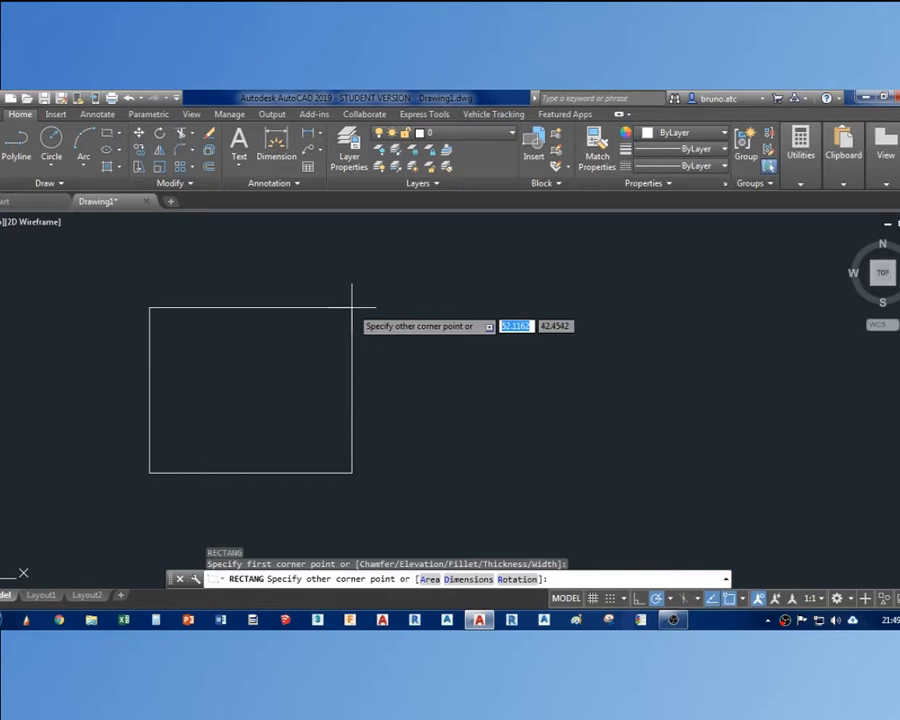
text(@1,1)
key(Return)
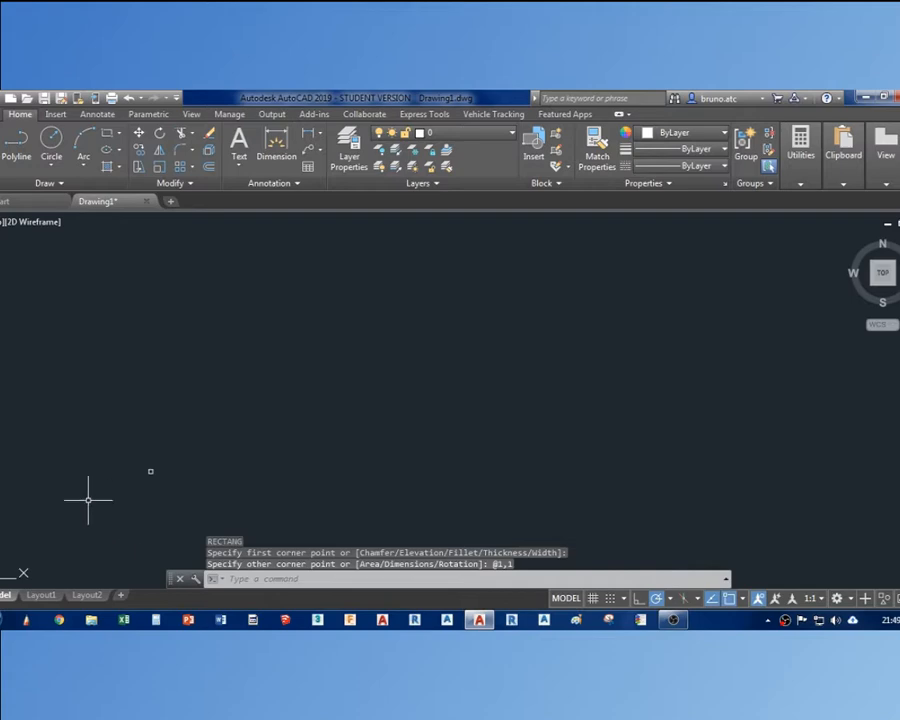
scroll(164, 471, up, 6)
scroll(133, 480, up, 2)
scroll(134, 480, up, 2)
middle_drag(136, 477, 343, 421)
scroll(291, 417, up, 2)
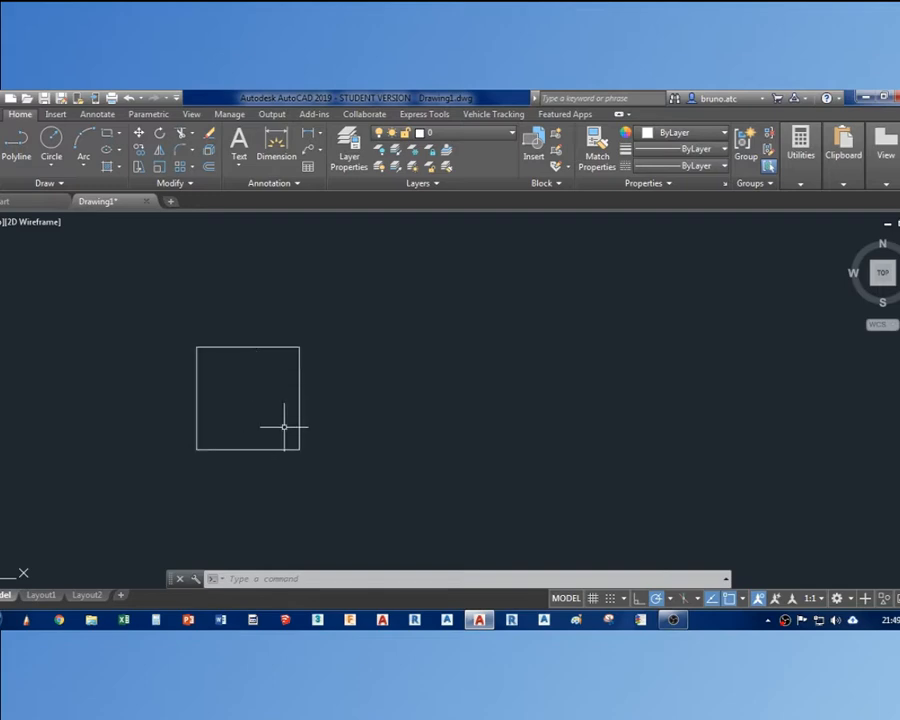
- Draw a 100 by 100 unit square to the right of the 1-unit square
scroll(424, 430, down, 6)
middle_drag(390, 430, 311, 428)
text(rec)
key(Return)
scroll(520, 436, down, 6)
middle_drag(530, 450, 324, 440)
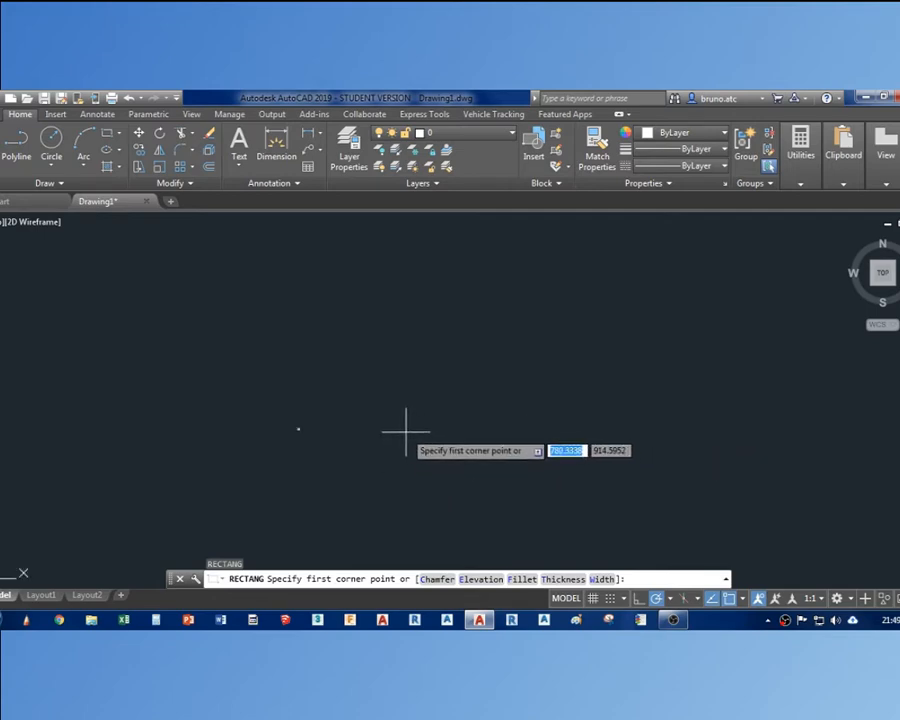
click(406, 432)
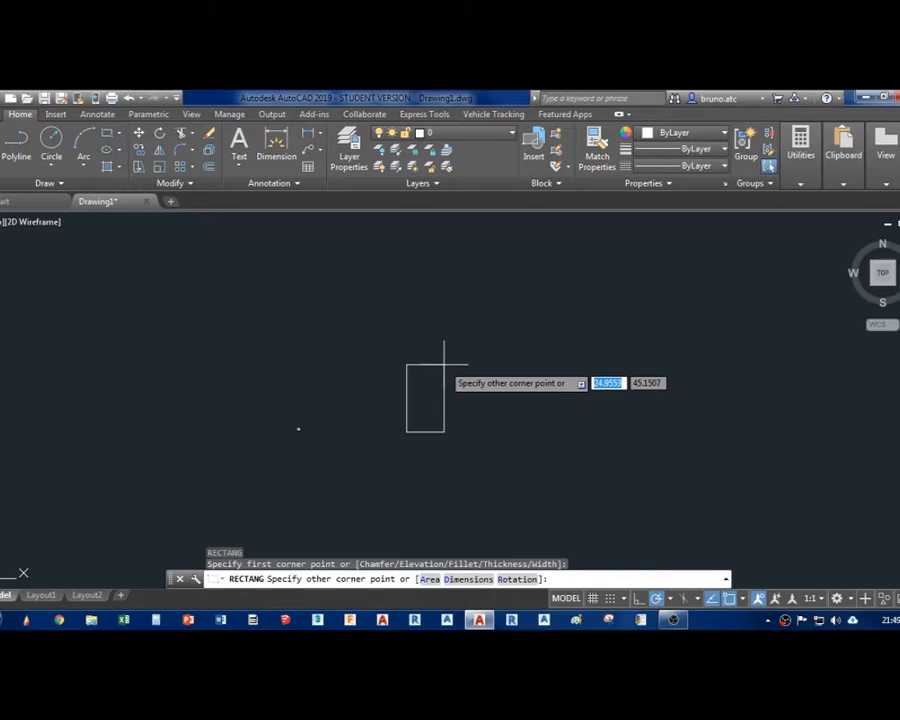
text(100)
key(Tab)
text(100)
key(Return)
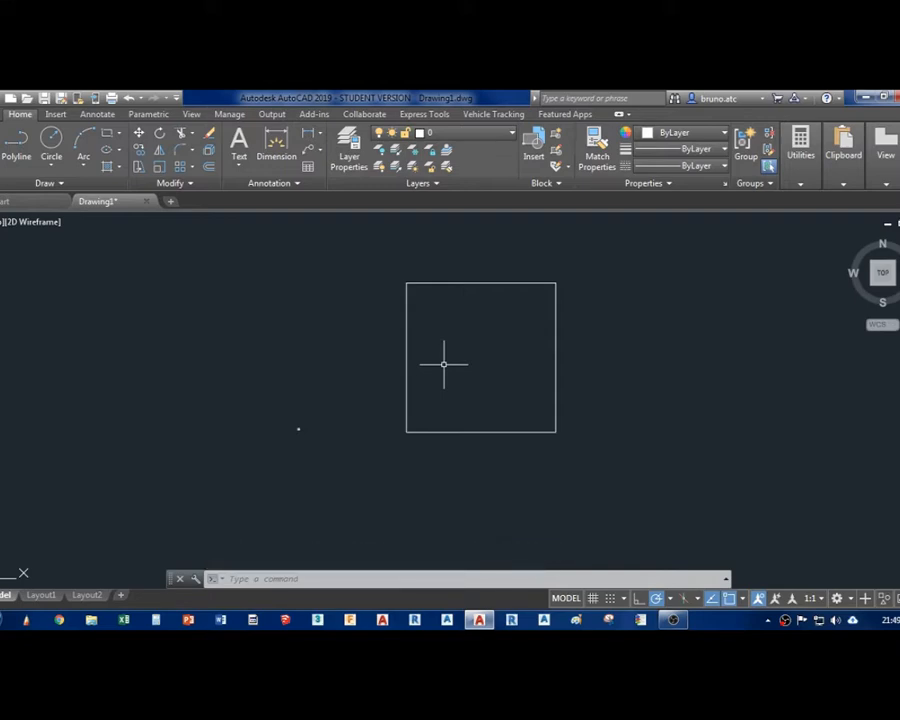
- Draw a 1000 by 1000 unit square to the right of the 100-unit square
text(rec)
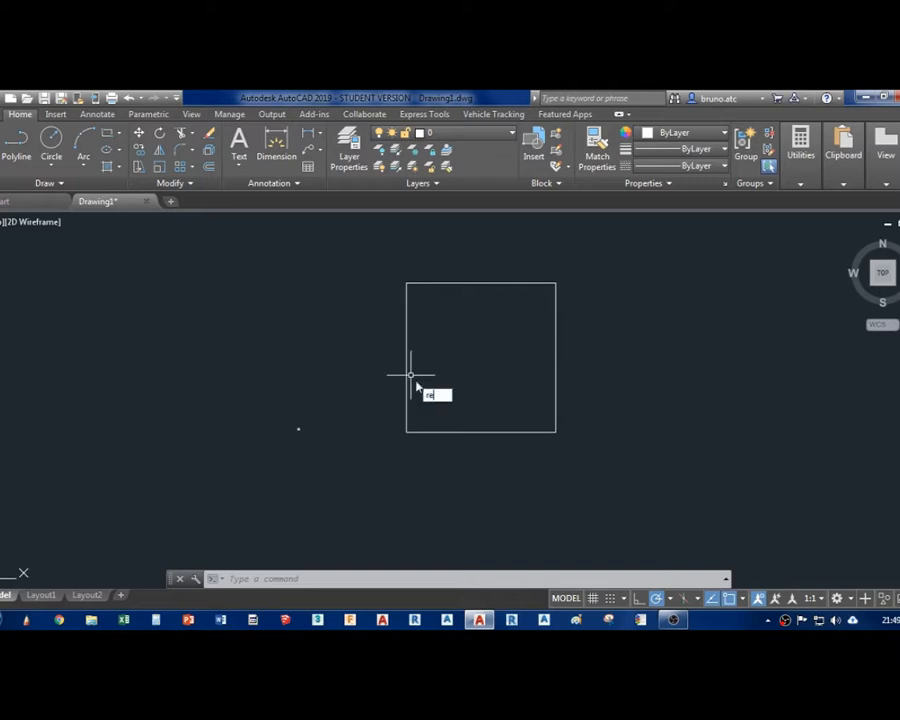
key(Return)
scroll(500, 396, down, 5)
middle_drag(597, 412, 470, 421)
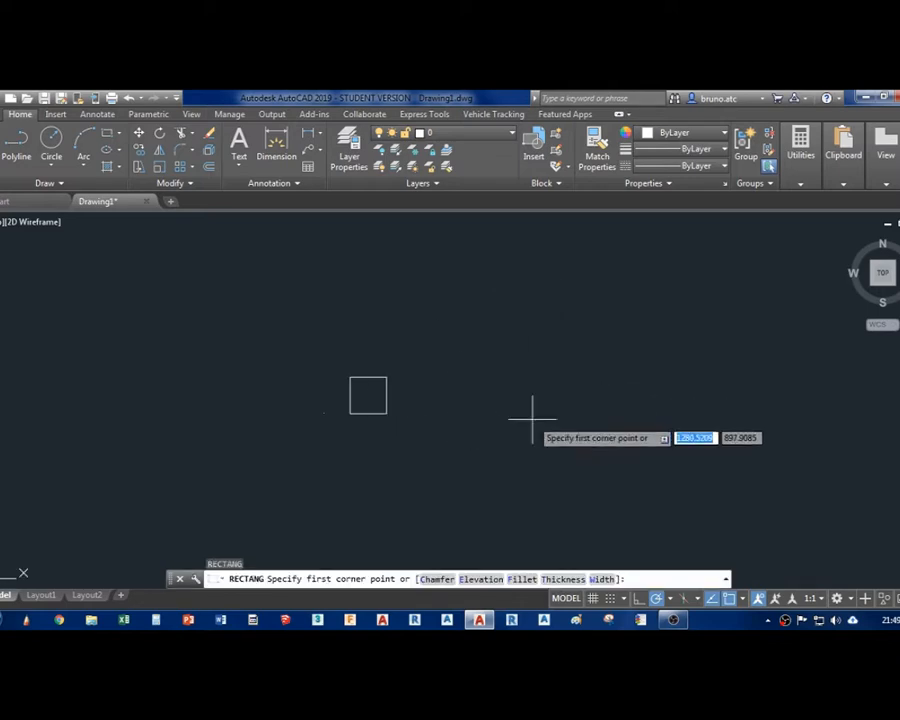
click(616, 413)
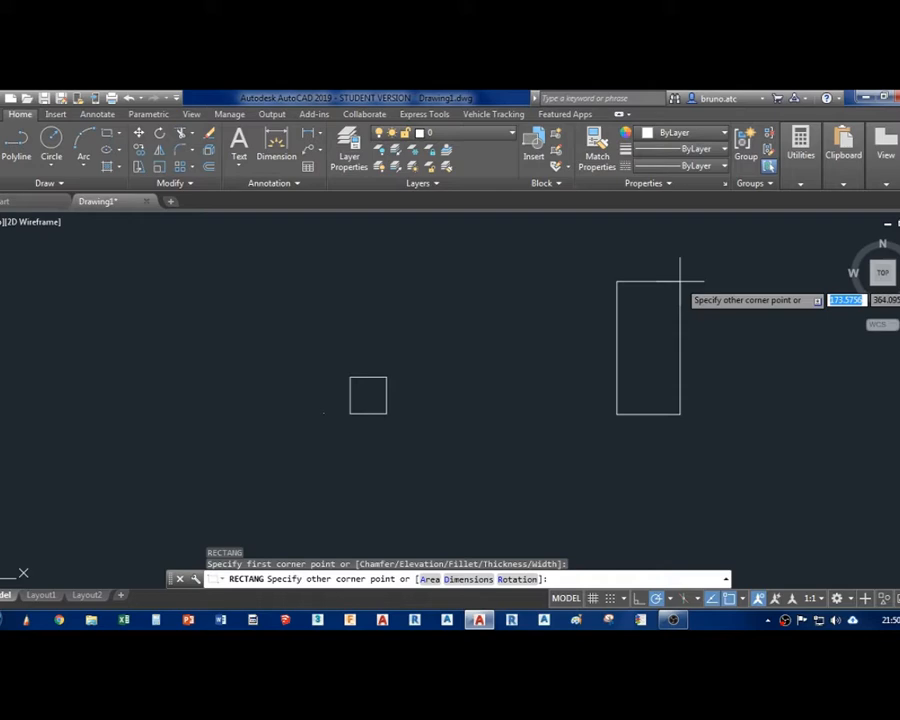
text(1000)
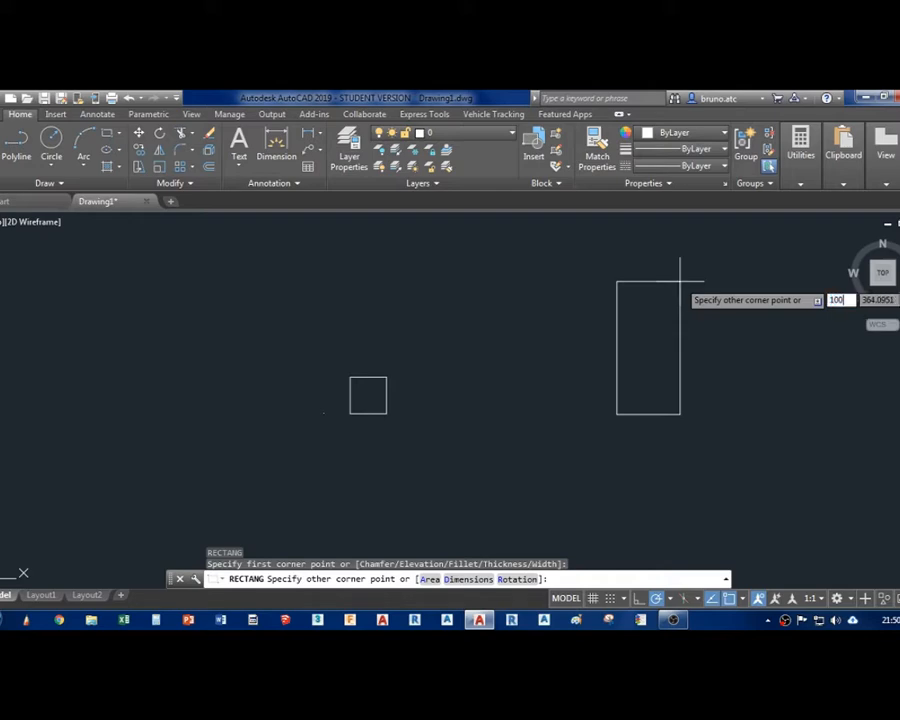
key(Tab)
text(1000)
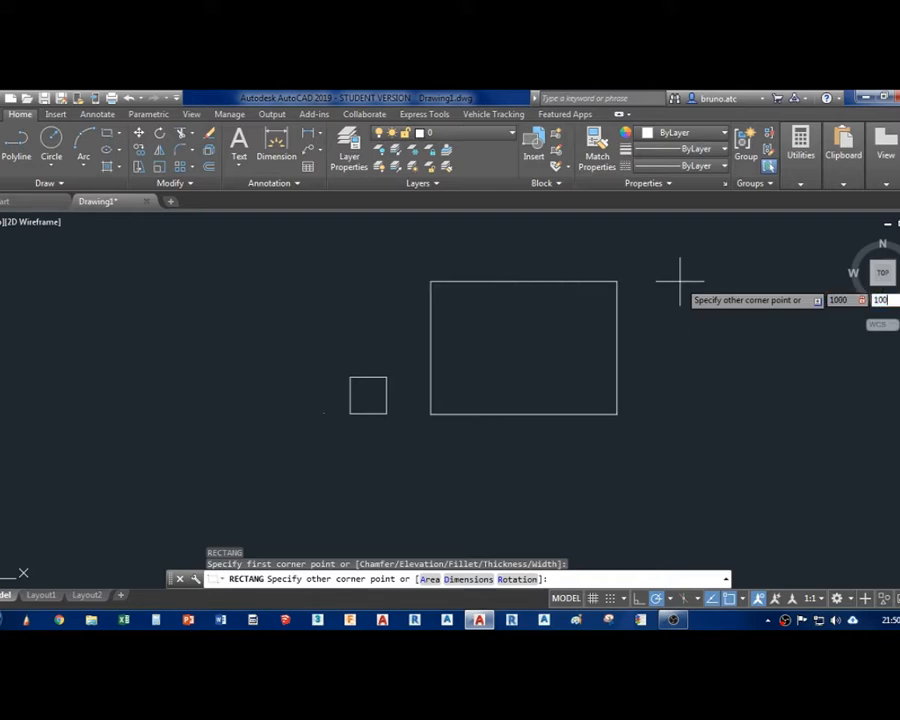
key(Return)
scroll(480, 372, down, 3)
middle_drag(480, 372, 302, 444)
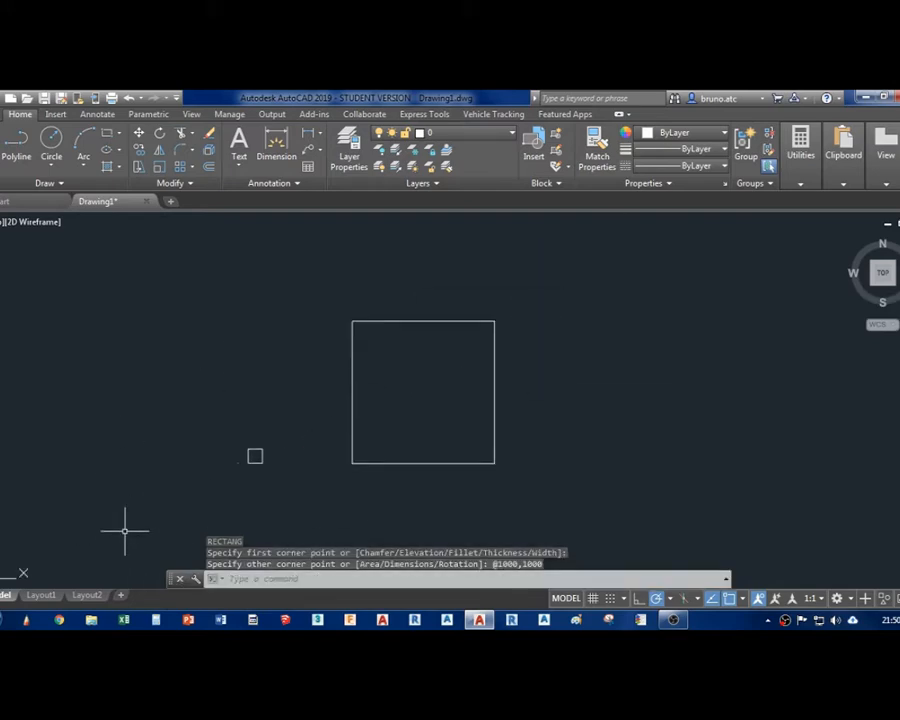
scroll(240, 456, up, 2)
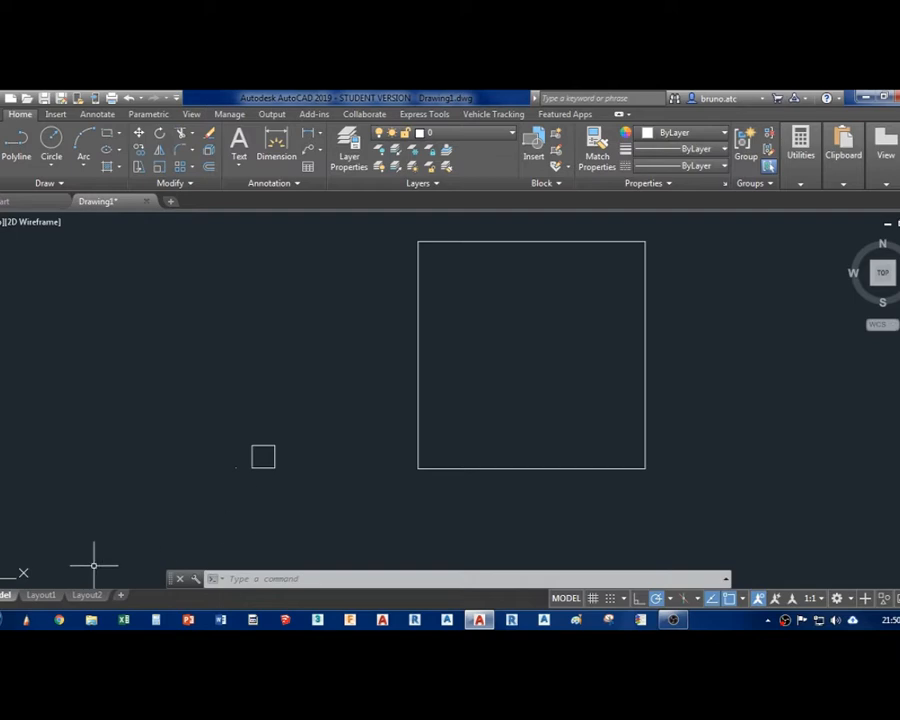
- Switch to Layout1 and pan inside its viewport to centre the 1000-unit square, returning to paper space
click(41, 596)
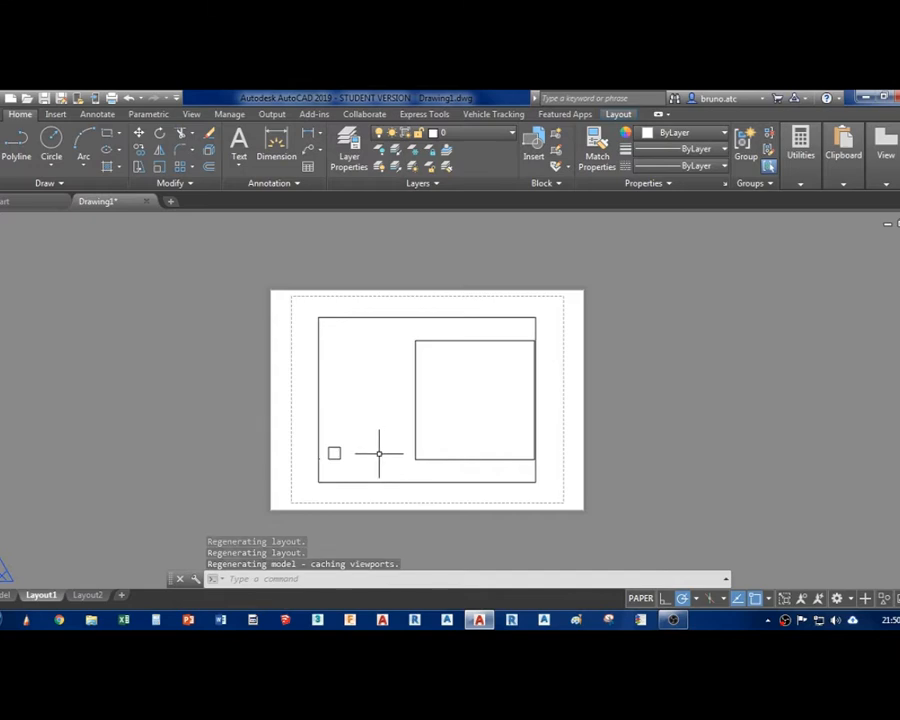
double_click(452, 416)
middle_drag(452, 416, 434, 414)
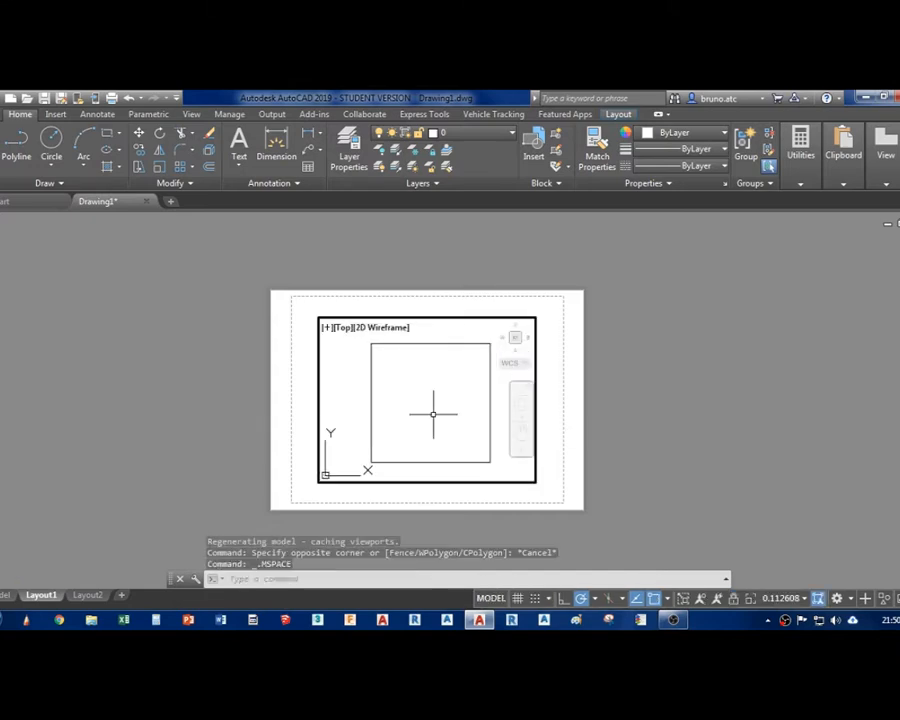
double_click(553, 424)
click(514, 438)
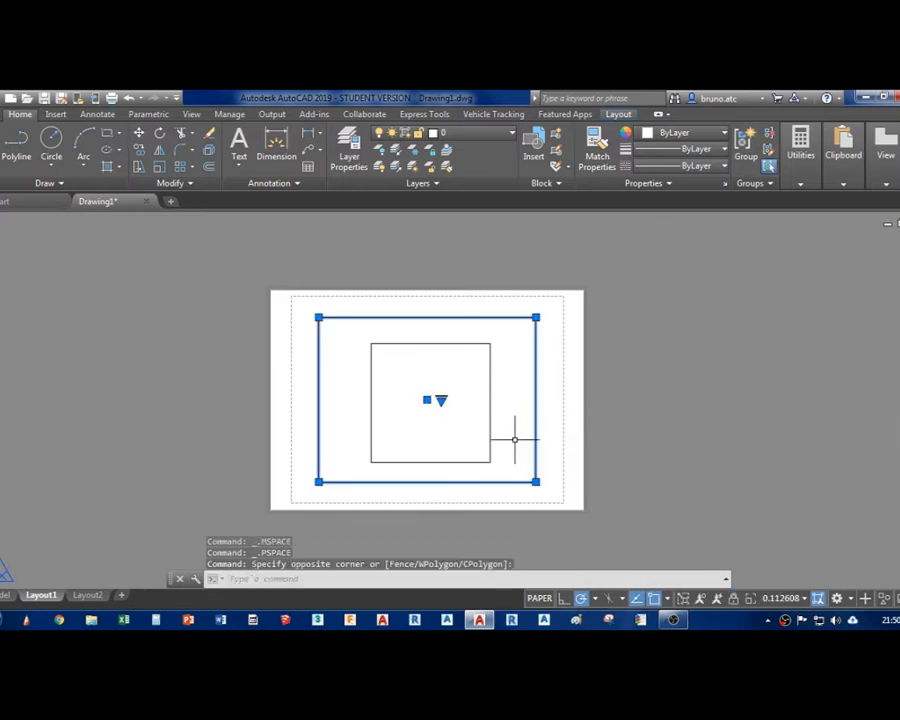
- Activate the Layout1 viewport and set its zoom scale to 1/50xp
double_click(510, 432)
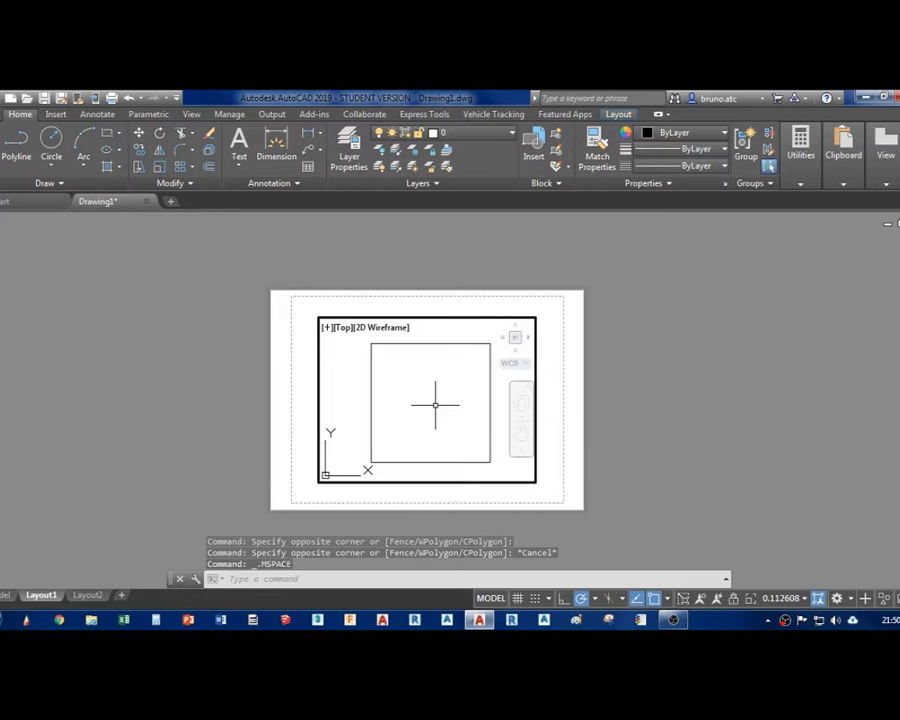
scroll(435, 405, down, 4)
scroll(418, 406, up, 4)
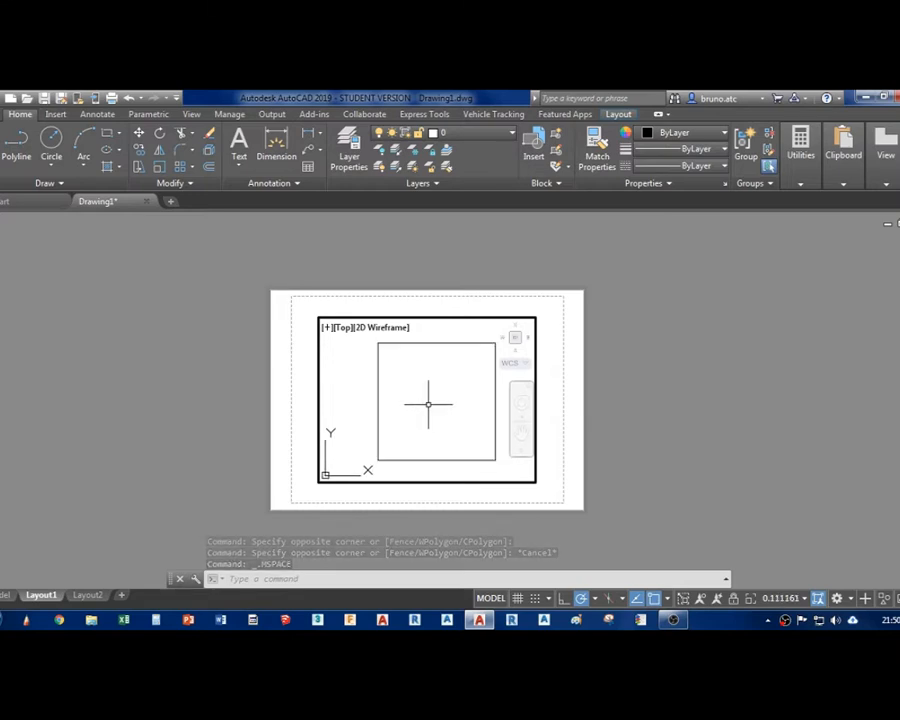
scroll(428, 404, up, 2)
text(z)
key(Return)
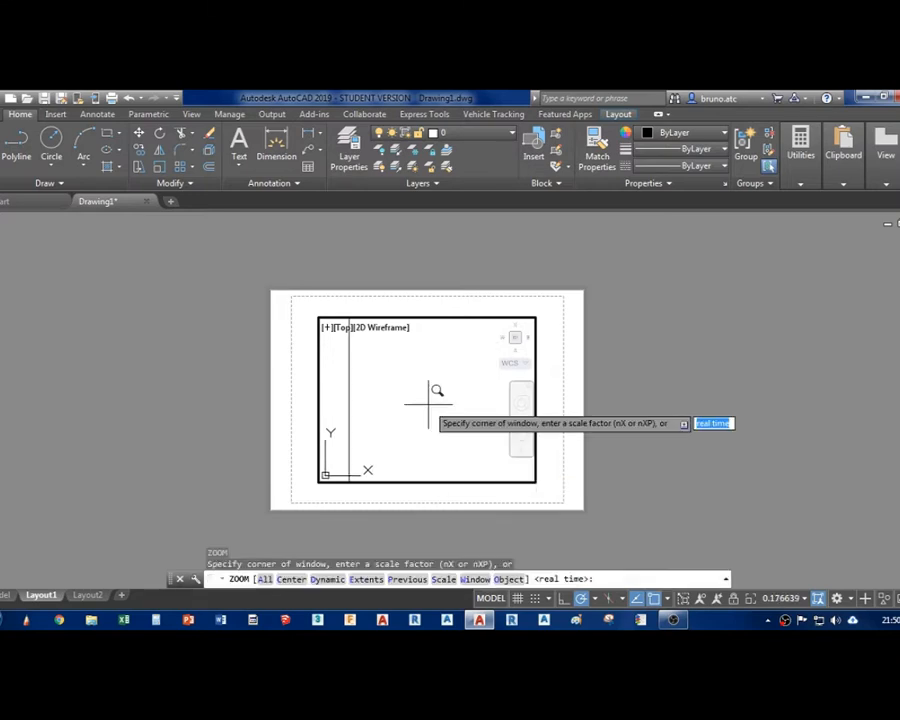
text(s)
key(Return)
text(1/50xp)
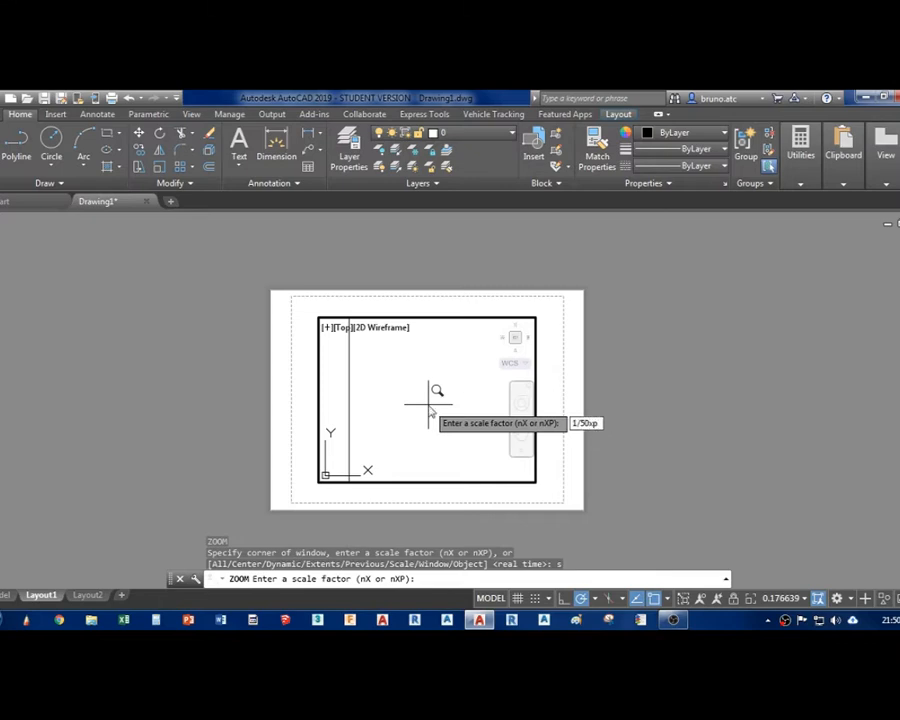
key(Return)
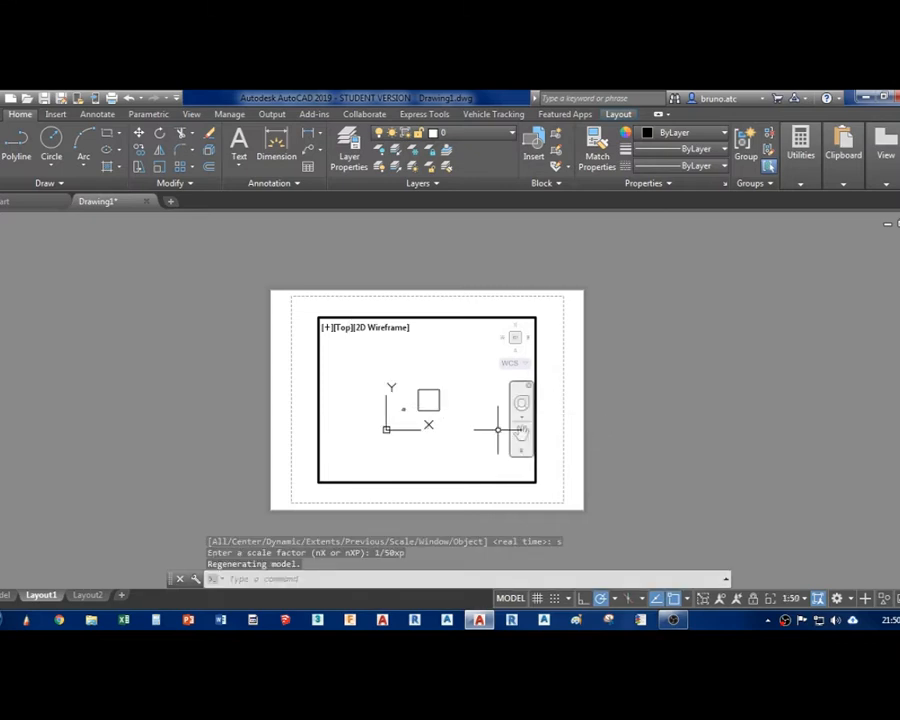
- Return to paper space and shrink the viewport frame to fit closely around the 1000-unit square
double_click(548, 470)
click(521, 479)
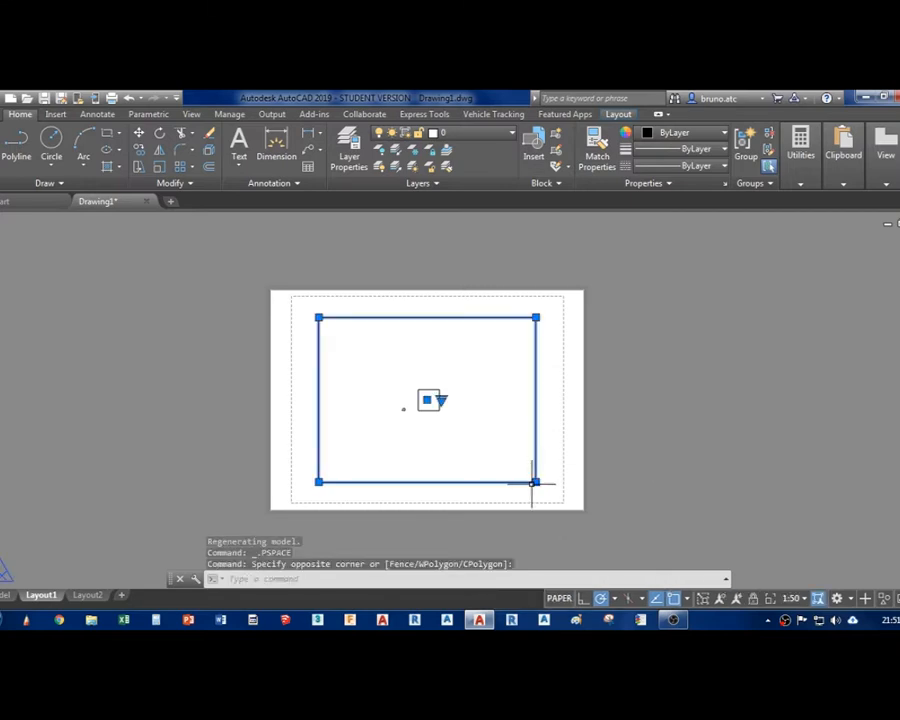
click(534, 482)
click(440, 471)
click(318, 317)
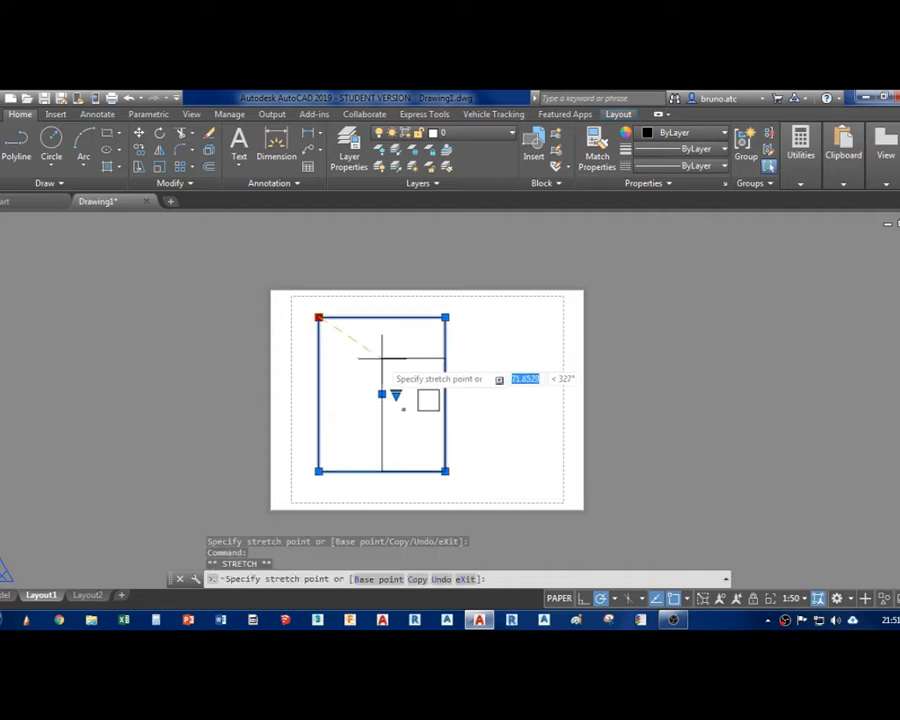
click(412, 375)
click(445, 471)
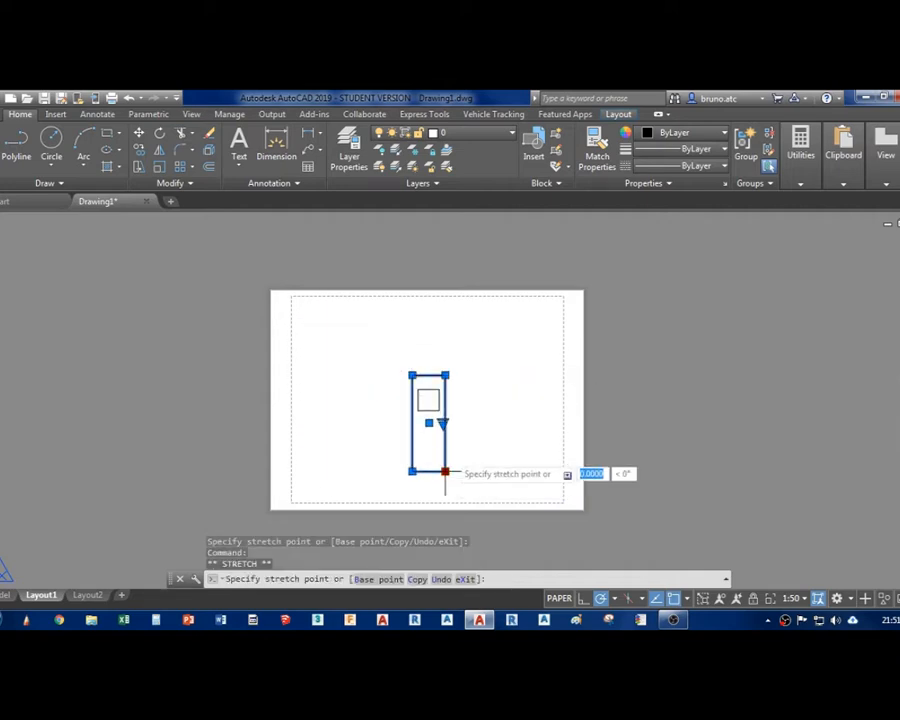
click(445, 418)
- Move the reduced 1:50 viewport horizontally toward the right side of the sheet
scroll(425, 414, up, 6)
scroll(425, 416, down, 2)
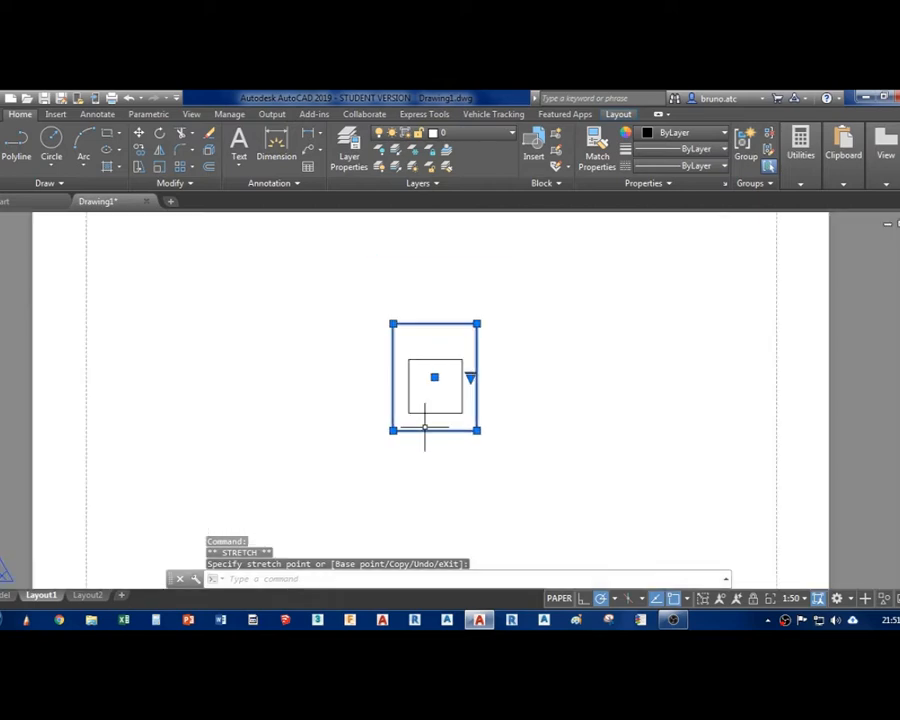
click(416, 420)
text(m)
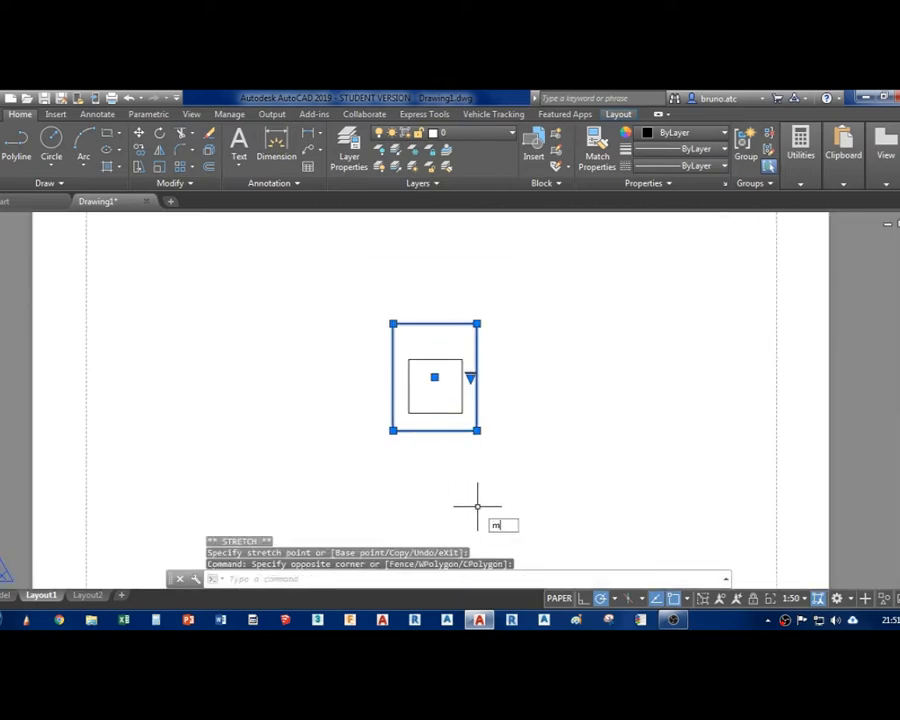
key(space)
click(466, 498)
click(643, 496)
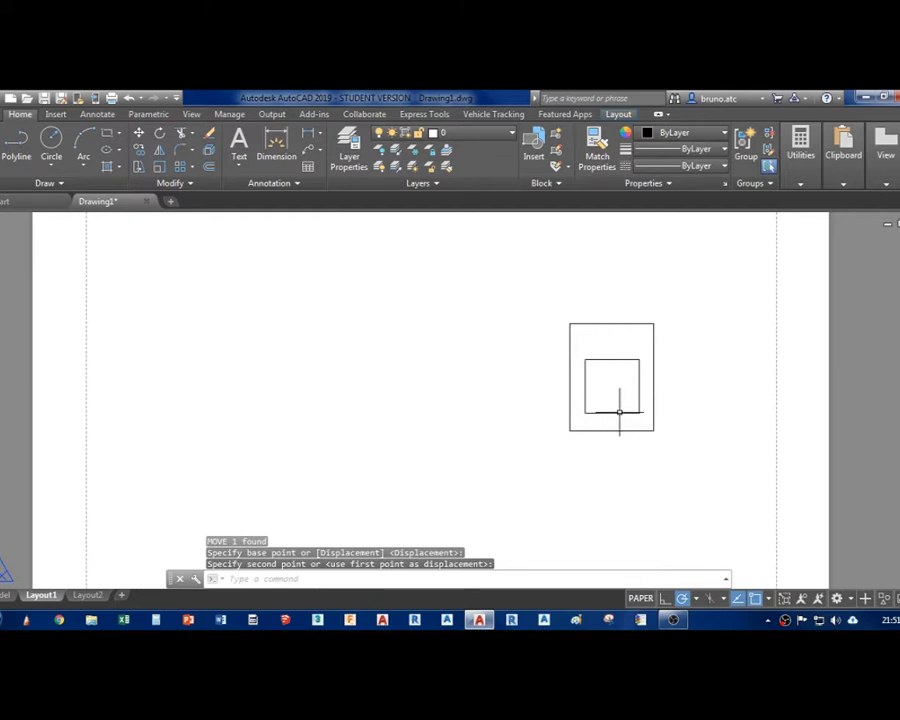
- Copy the 1:50 viewport twice horizontally across the sheet, placing both copies to its left in line with it
scroll(623, 411, down, 2)
scroll(566, 382, up, 2)
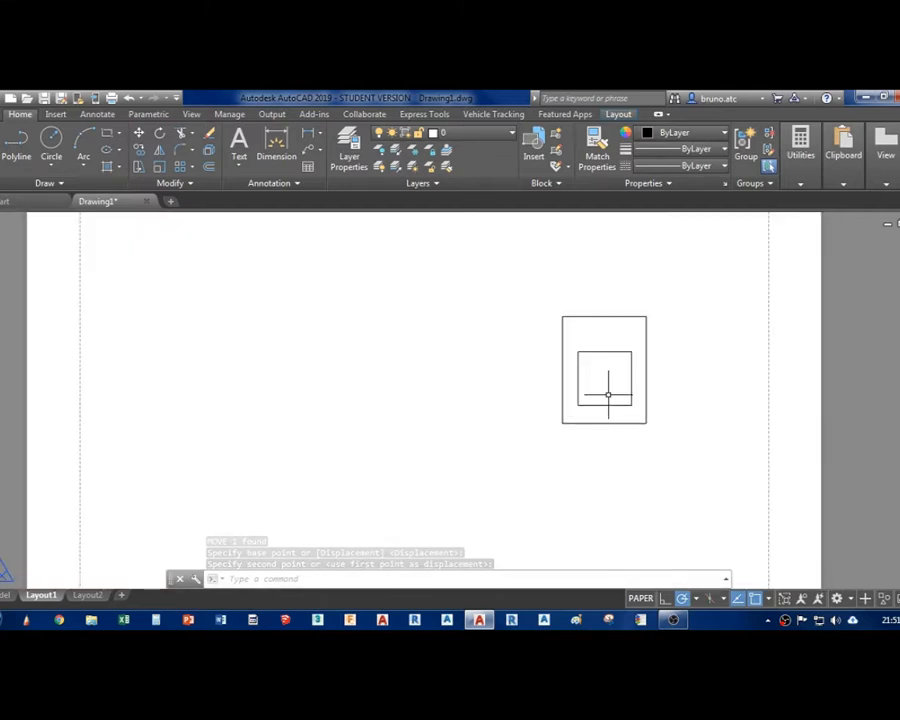
click(615, 456)
click(585, 414)
text(co)
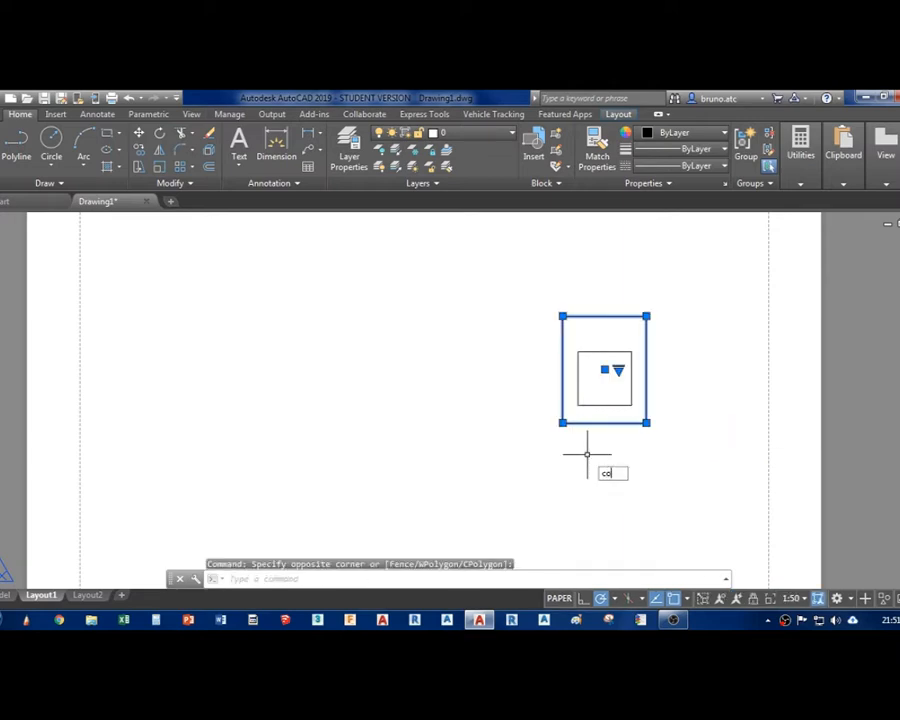
key(Return)
click(646, 422)
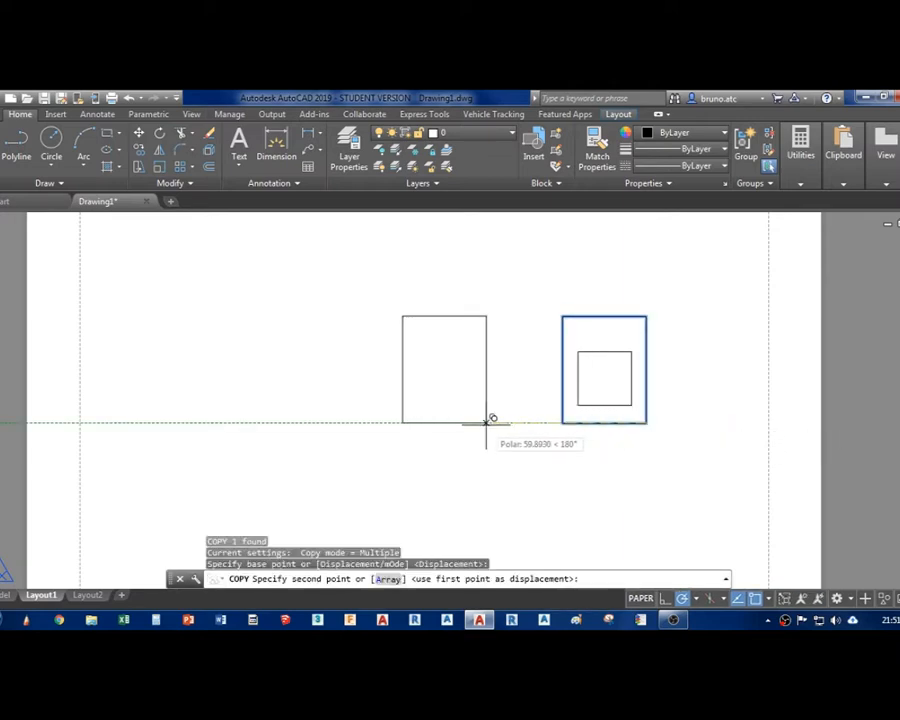
click(483, 422)
click(292, 422)
key(Escape)
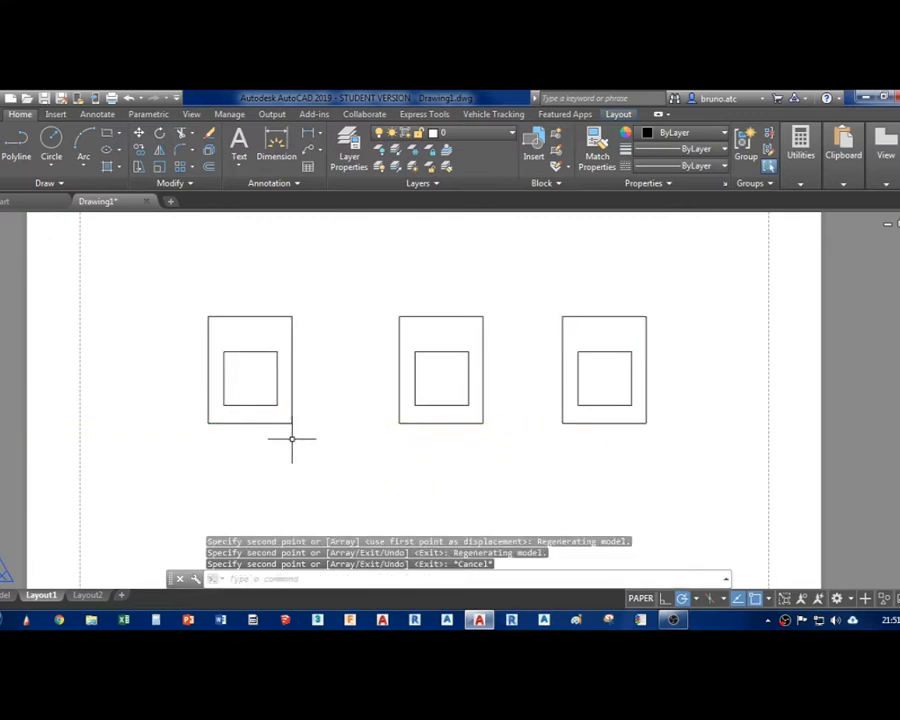
- Activate the leftmost viewport copy, bring the 1-unit square to its centre, and return to paper space
double_click(247, 410)
middle_drag(264, 377, 338, 377)
scroll(258, 378, down, 3)
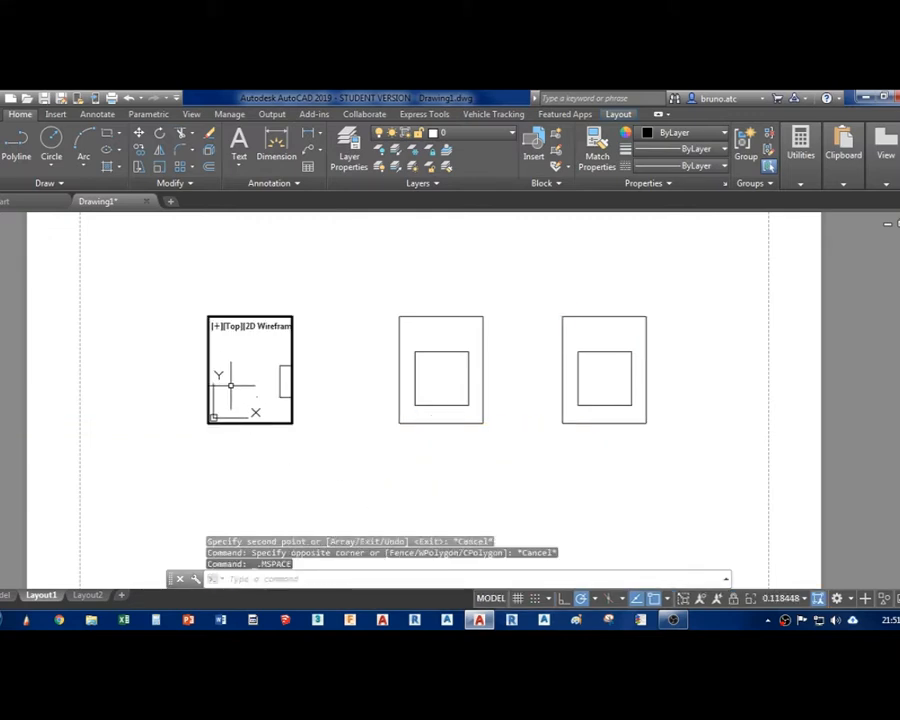
scroll(245, 395, up, 10)
middle_drag(244, 357, 249, 380)
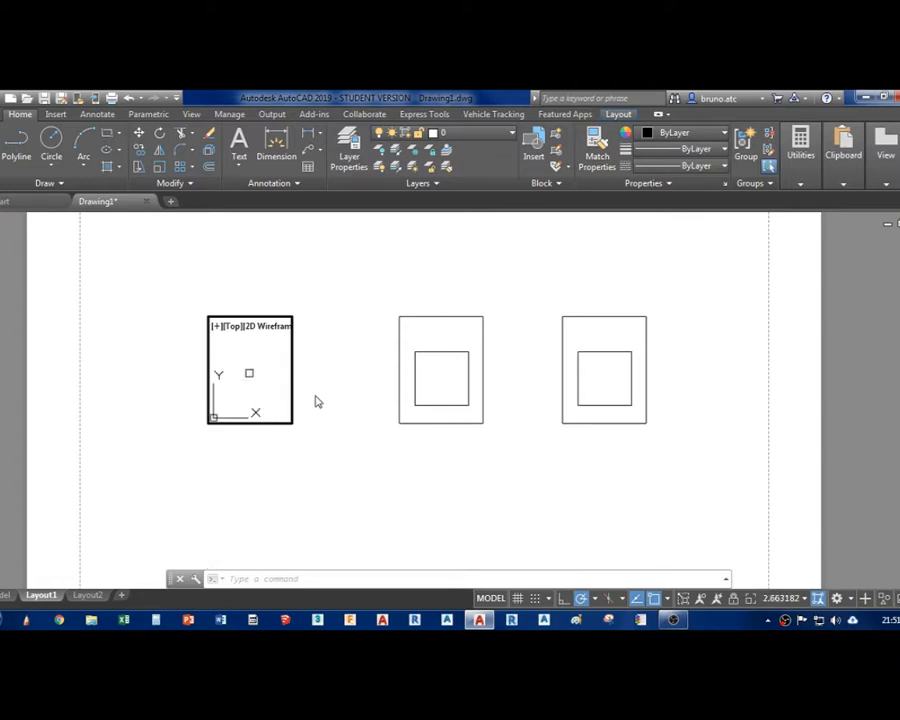
double_click(363, 413)
- Activate the middle viewport copy, centre the 100-unit square in it, and return to paper space
double_click(442, 398)
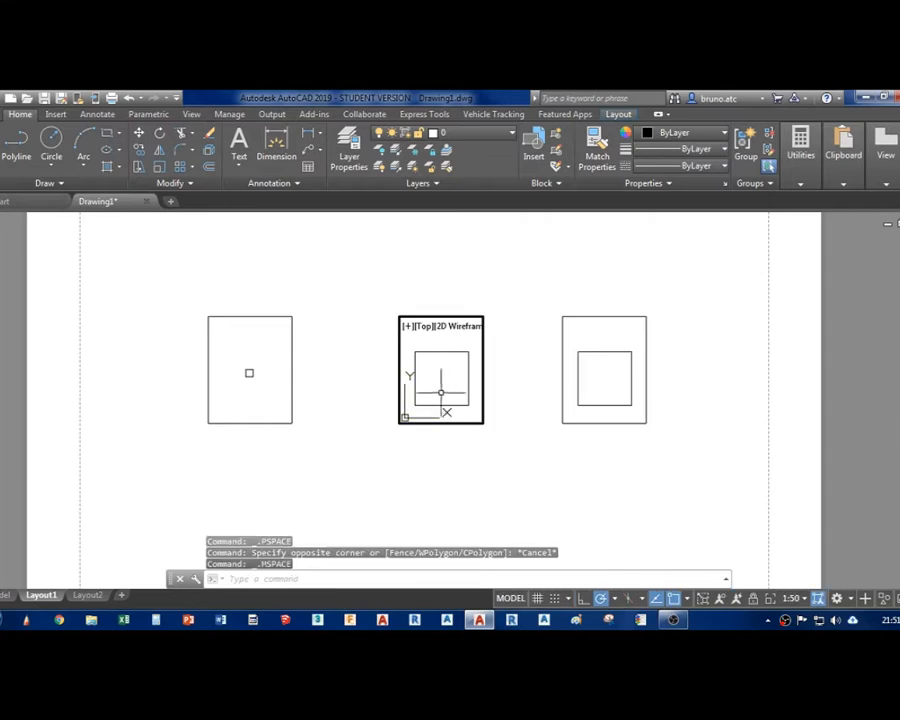
scroll(438, 389, down, 3)
scroll(414, 391, up, 3)
scroll(415, 398, up, 5)
middle_drag(423, 410, 458, 396)
scroll(426, 376, down, 1)
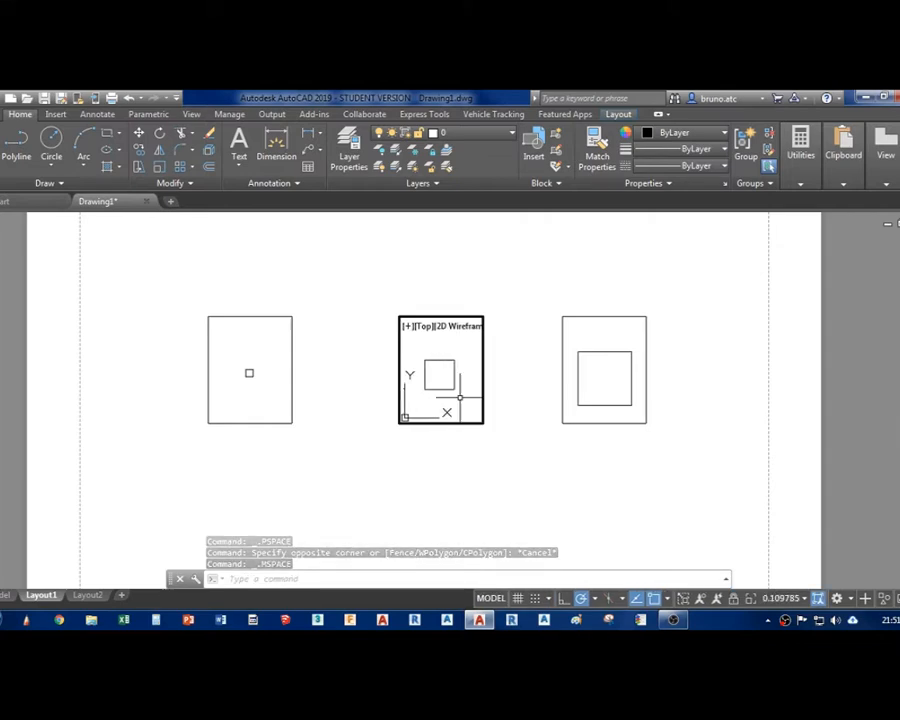
double_click(372, 376)
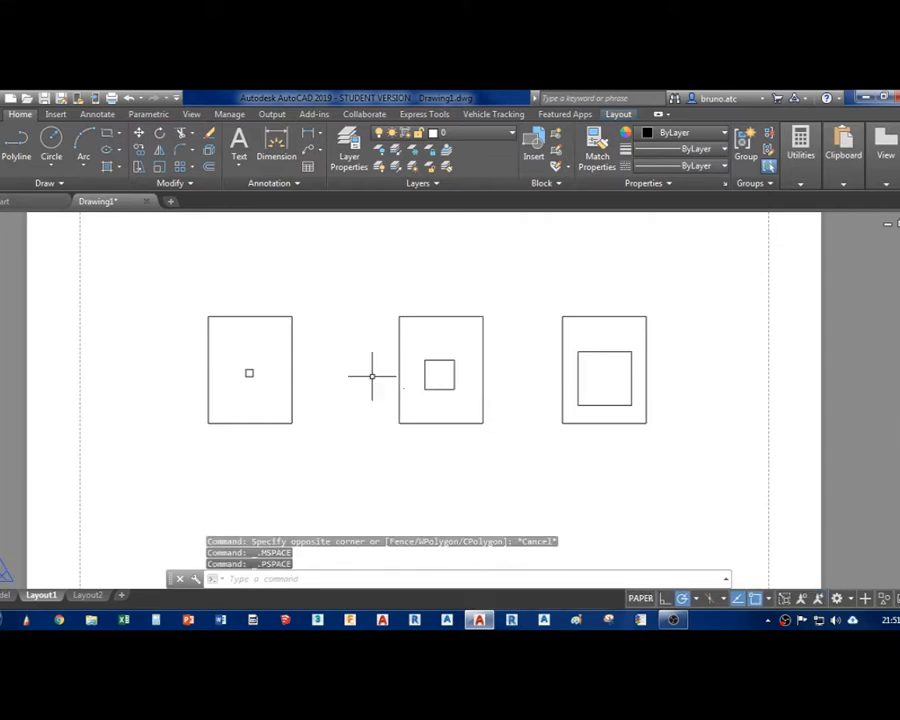
- Set the leftmost viewport's zoom scale to 1000/50xp, recentre the 1-unit square, and return to paper space
click(266, 392)
key(Escape)
double_click(260, 396)
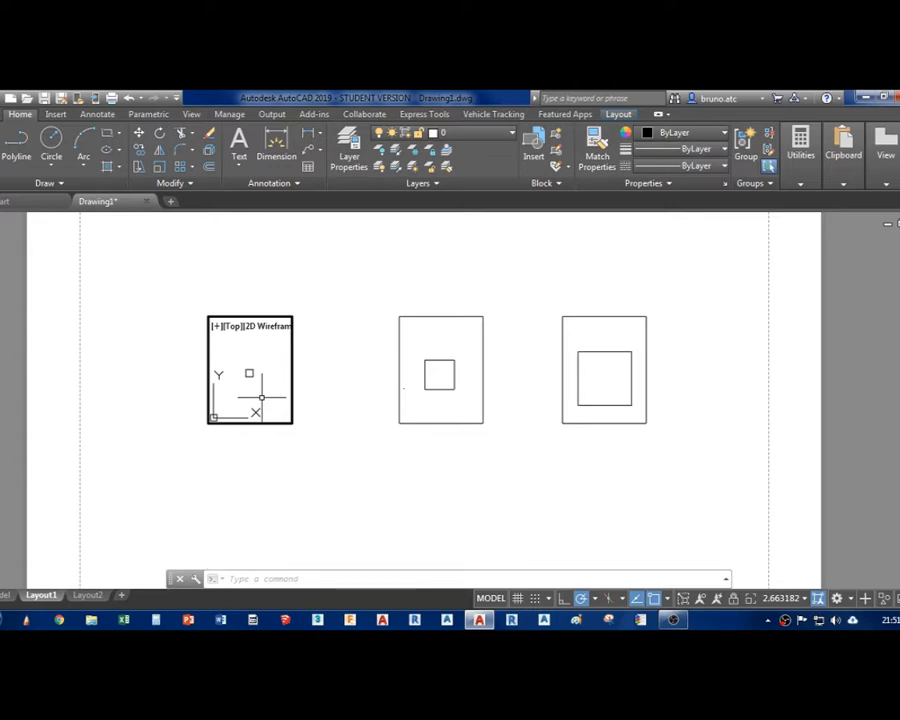
key(Return)
text(s)
key(Return)
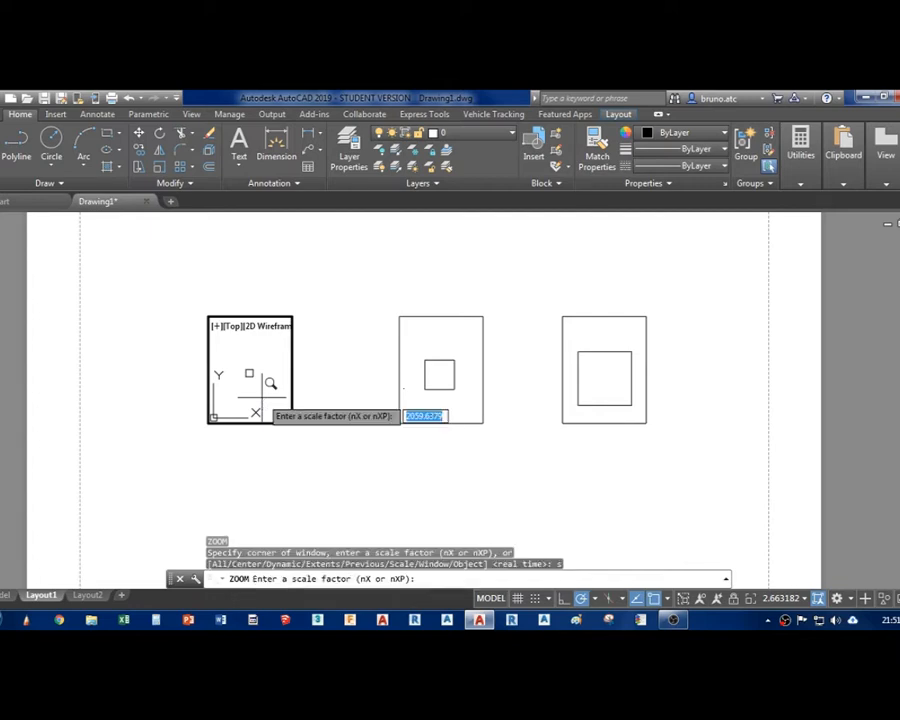
text(1000/50xp)
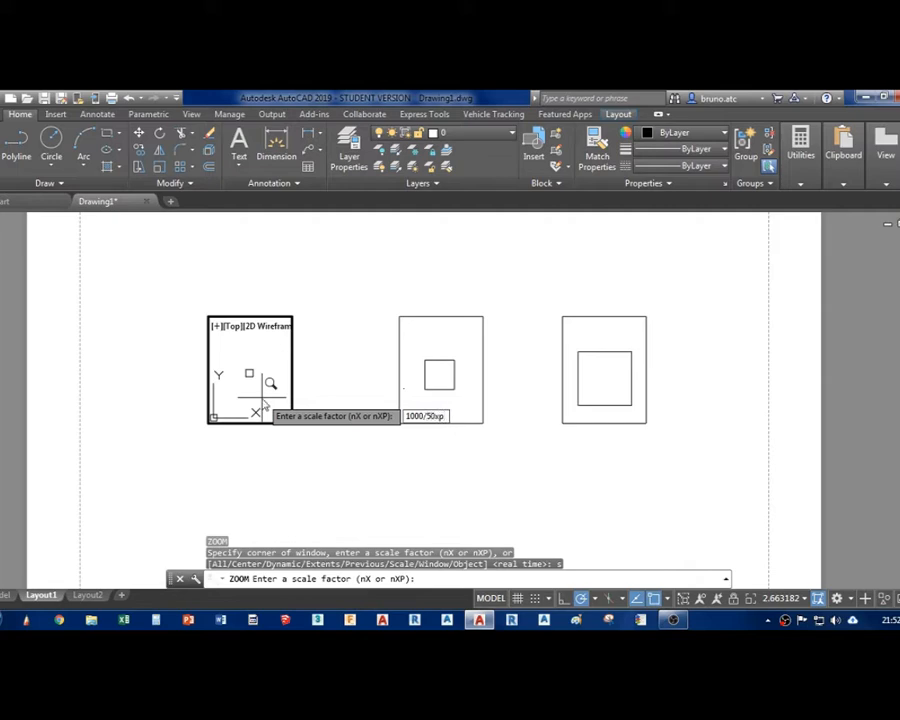
key(Return)
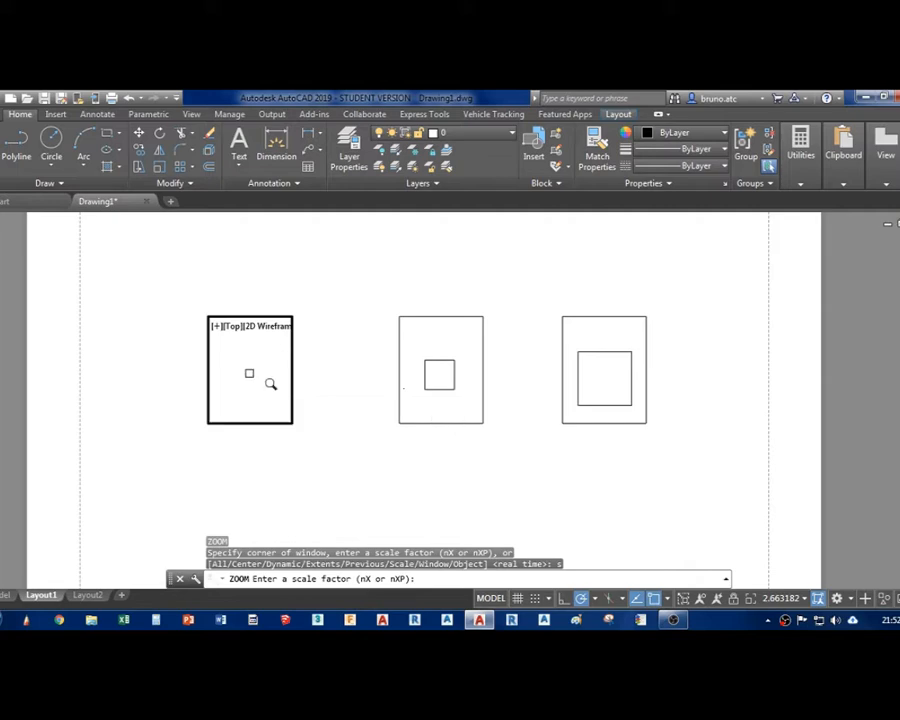
middle_drag(261, 397, 244, 376)
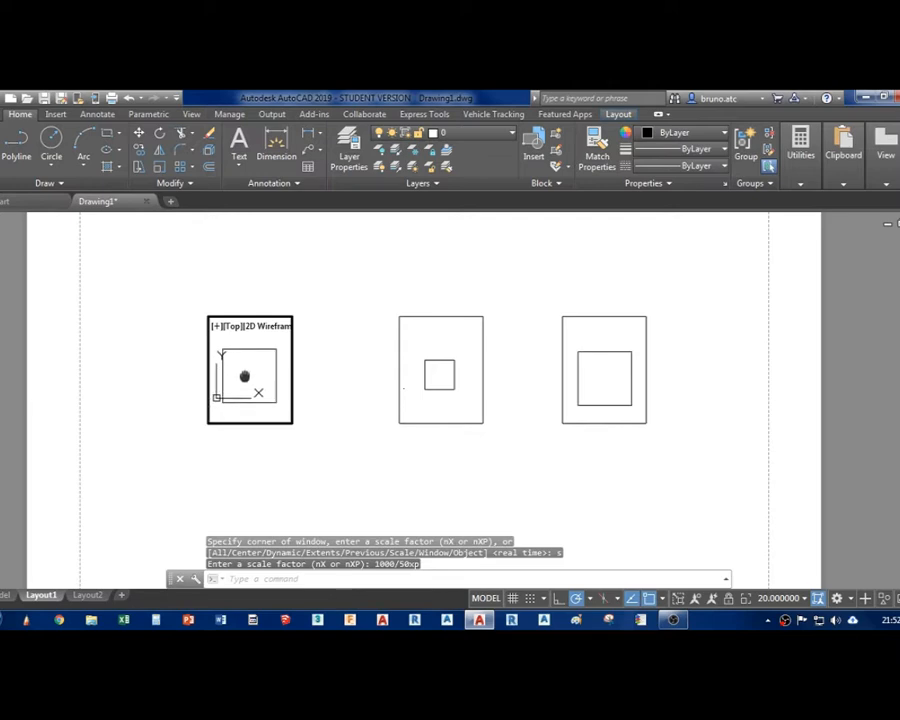
double_click(337, 400)
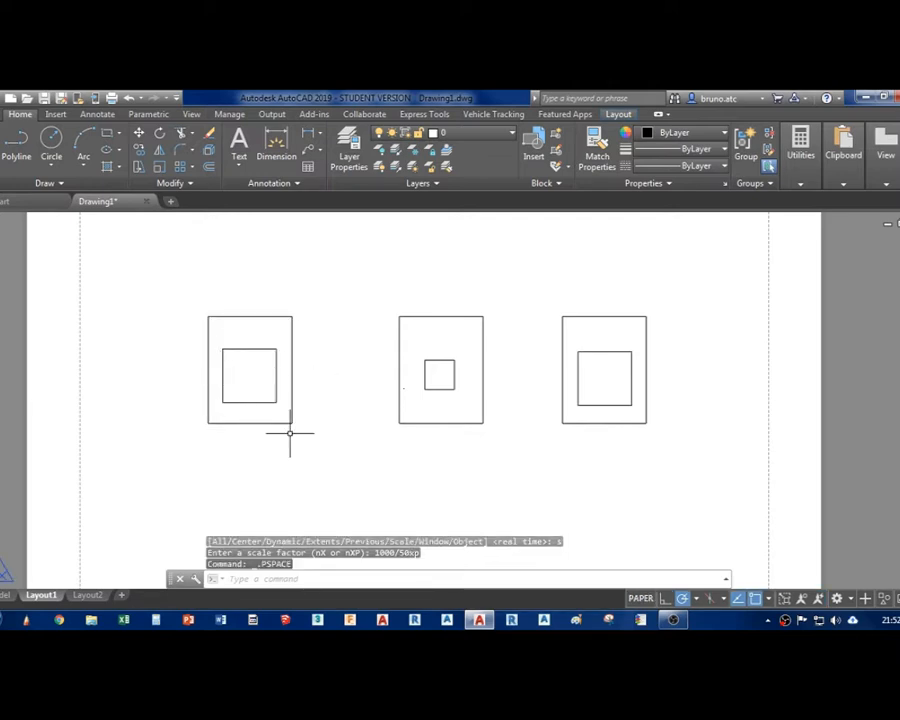
- Set the middle viewport's zoom scale to 10/50xp and return to paper space
scroll(630, 428, down, 2)
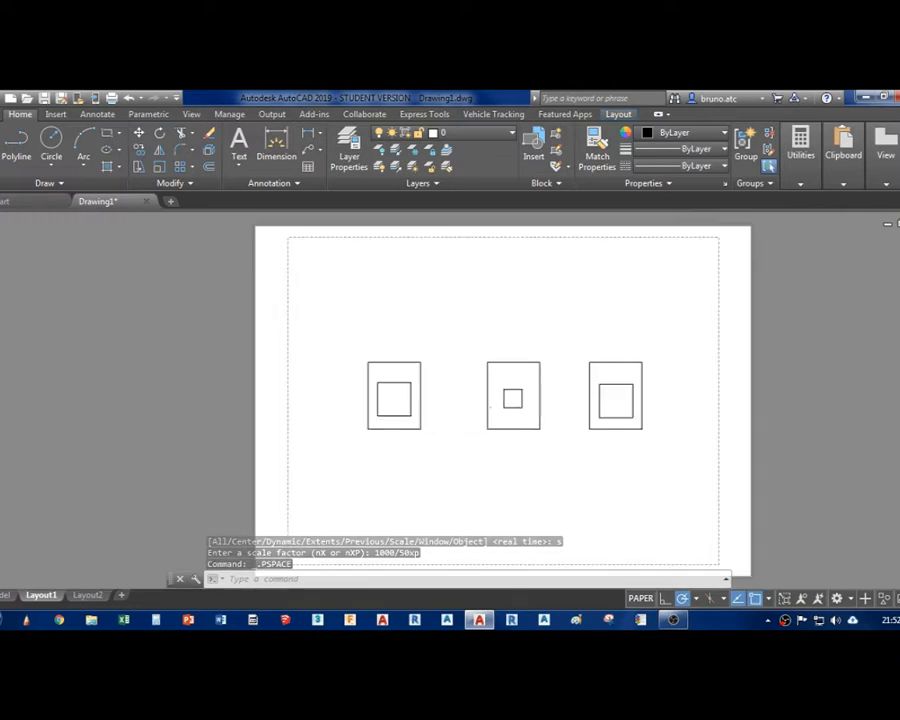
scroll(404, 416, up, 2)
scroll(462, 422, down, 2)
scroll(450, 412, up, 2)
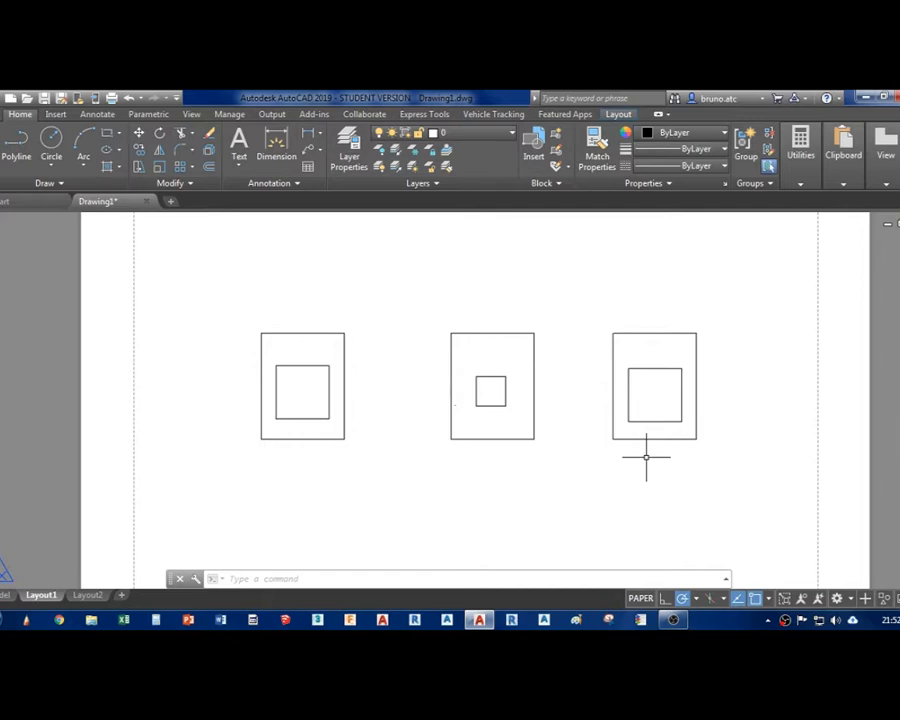
double_click(490, 422)
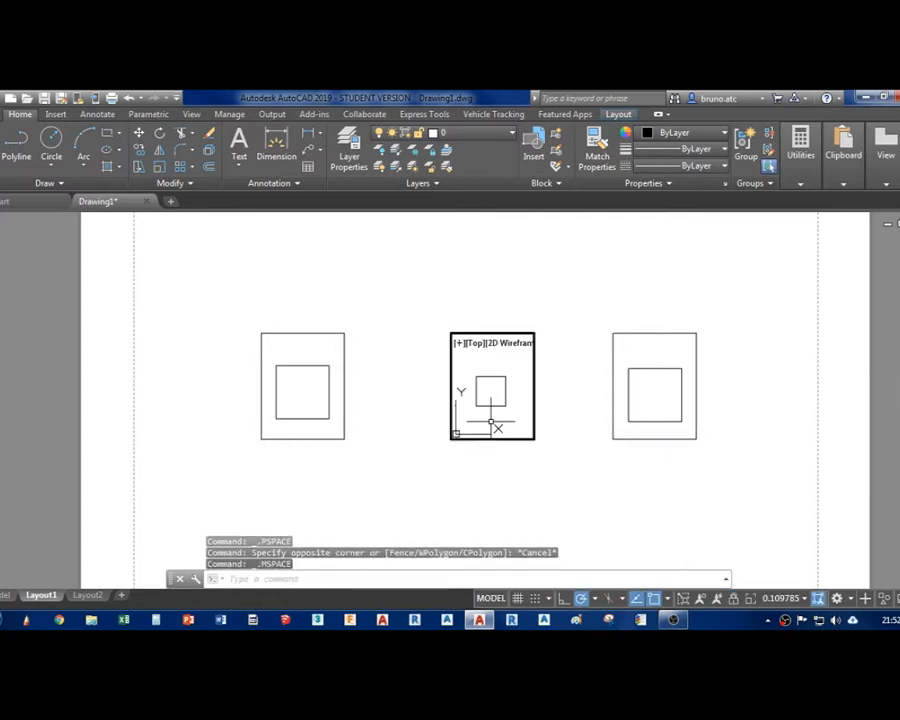
text(z)
key(Return)
text(s)
key(Return)
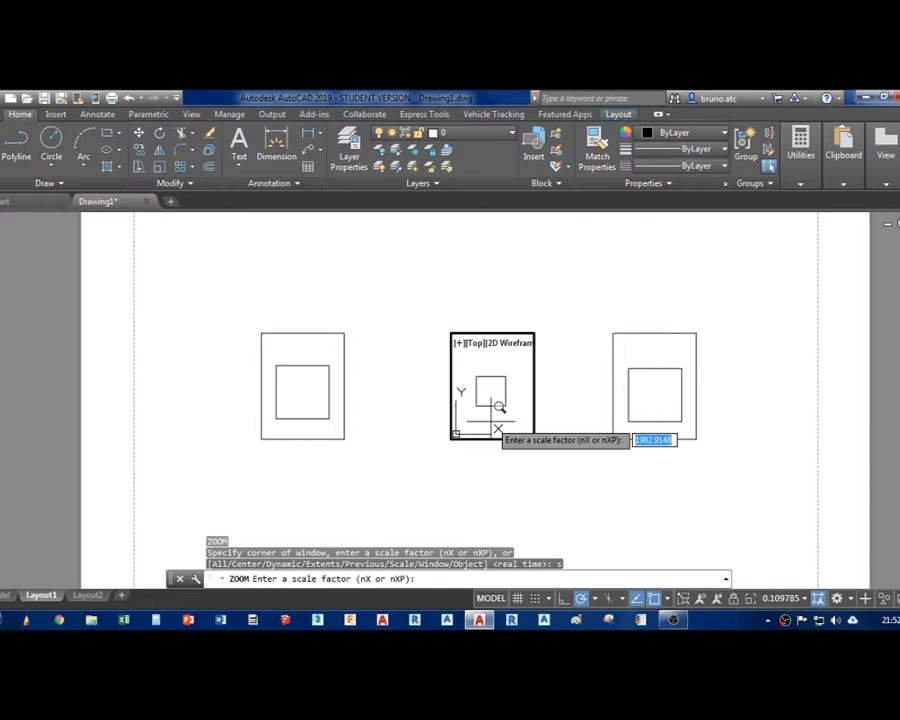
text(10/50xp)
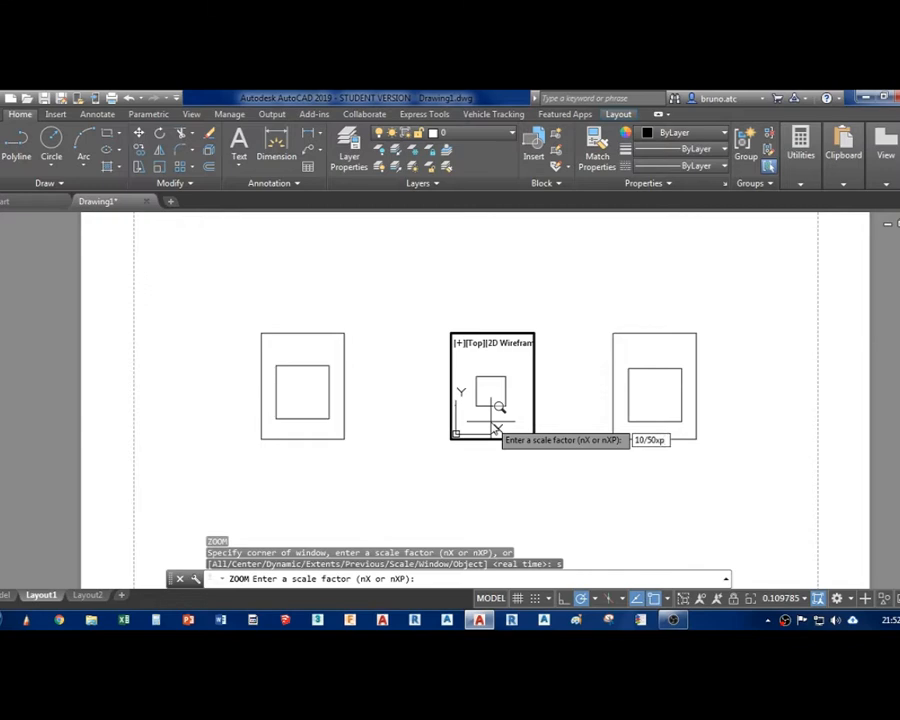
key(Return)
double_click(542, 460)
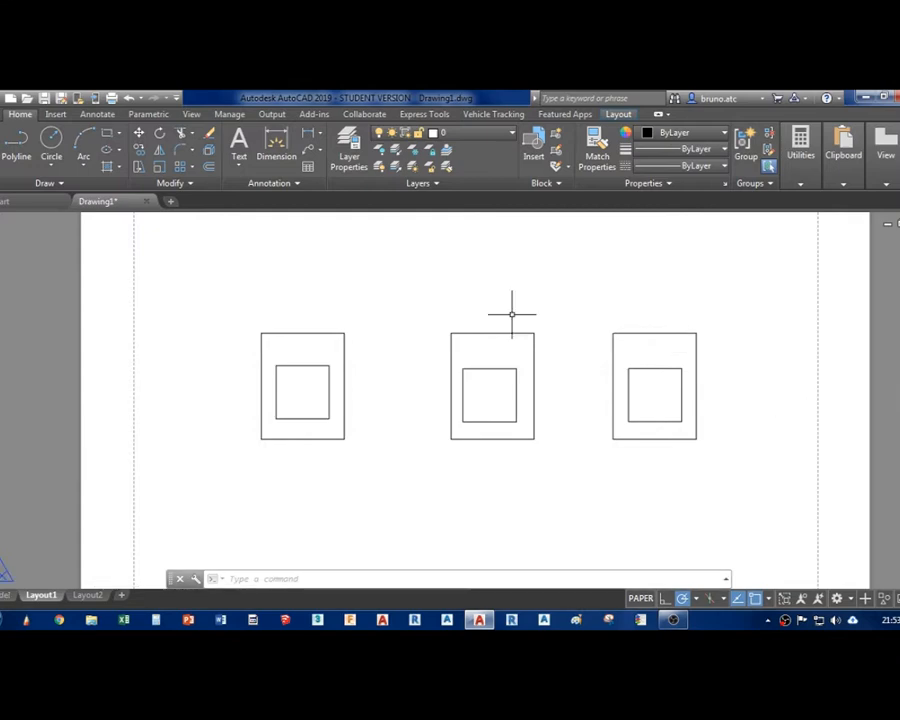
- Switch to model space and add multiline text inside the 1-unit square reading "TEXTO" and "2.5MM" on two lines
click(4, 595)
scroll(250, 458, up, 5)
scroll(136, 448, down, 5)
scroll(270, 426, up, 8)
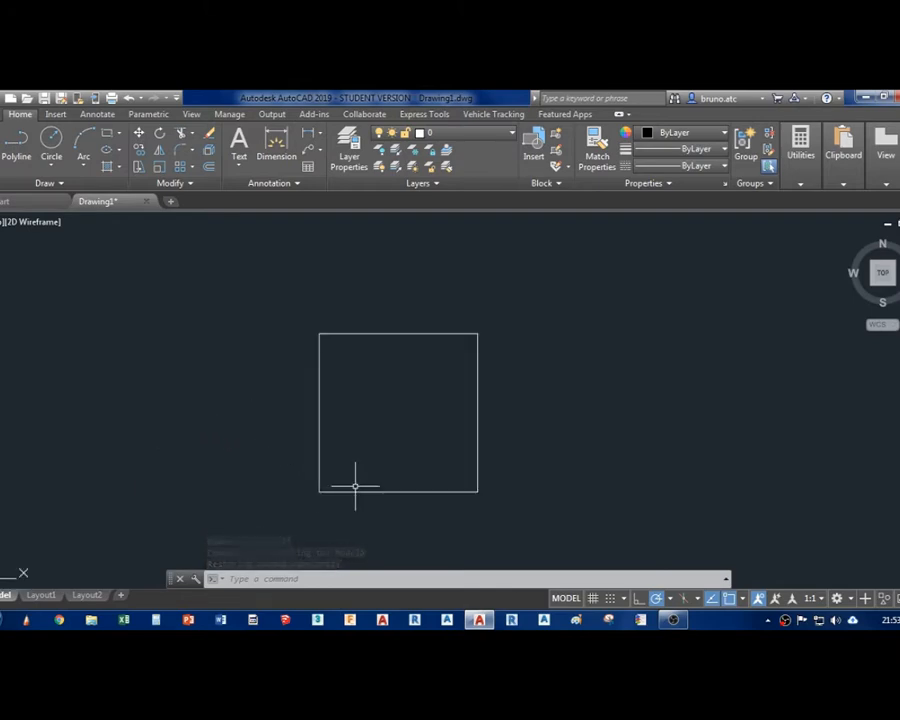
text(t)
key(Return)
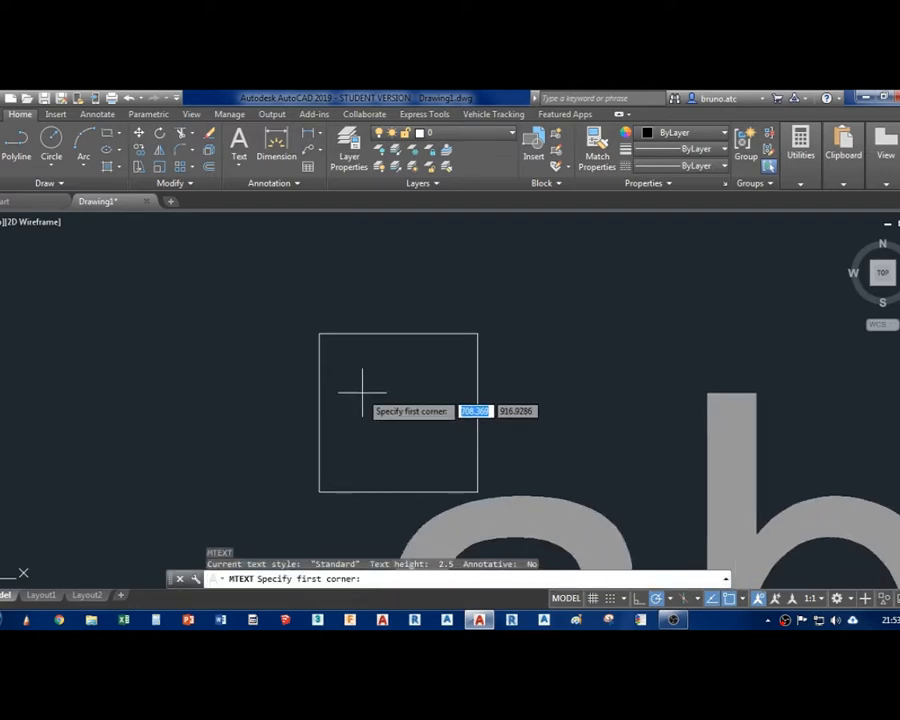
click(333, 368)
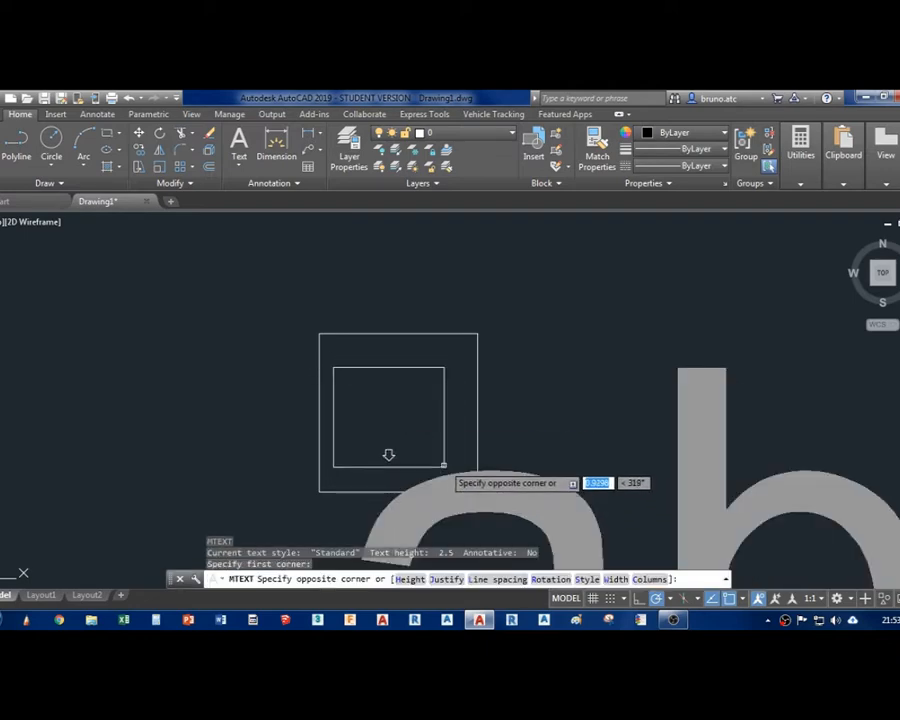
click(444, 467)
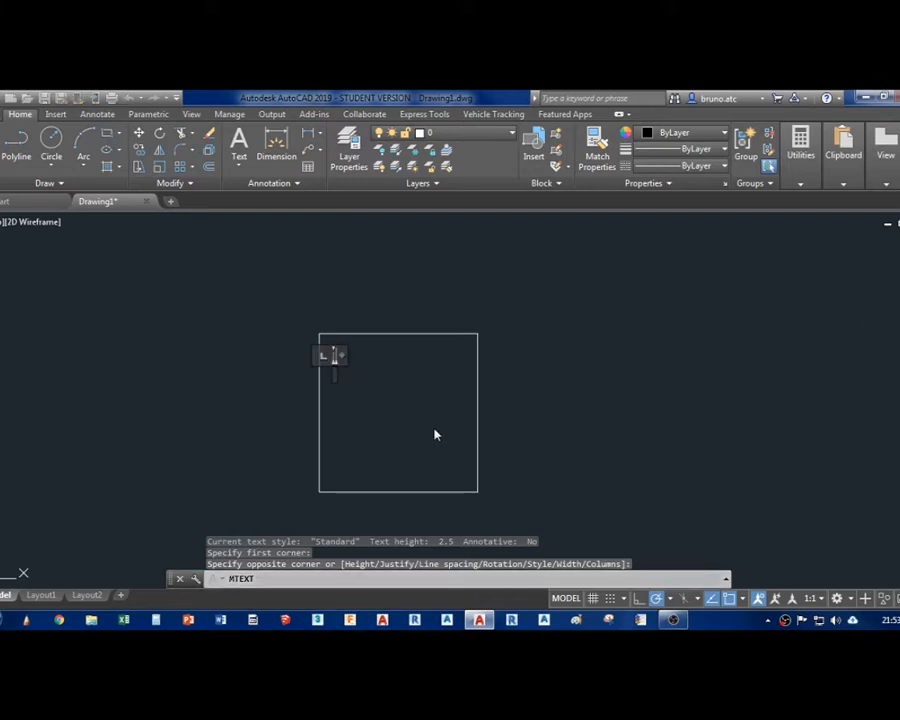
text(TEXTO)
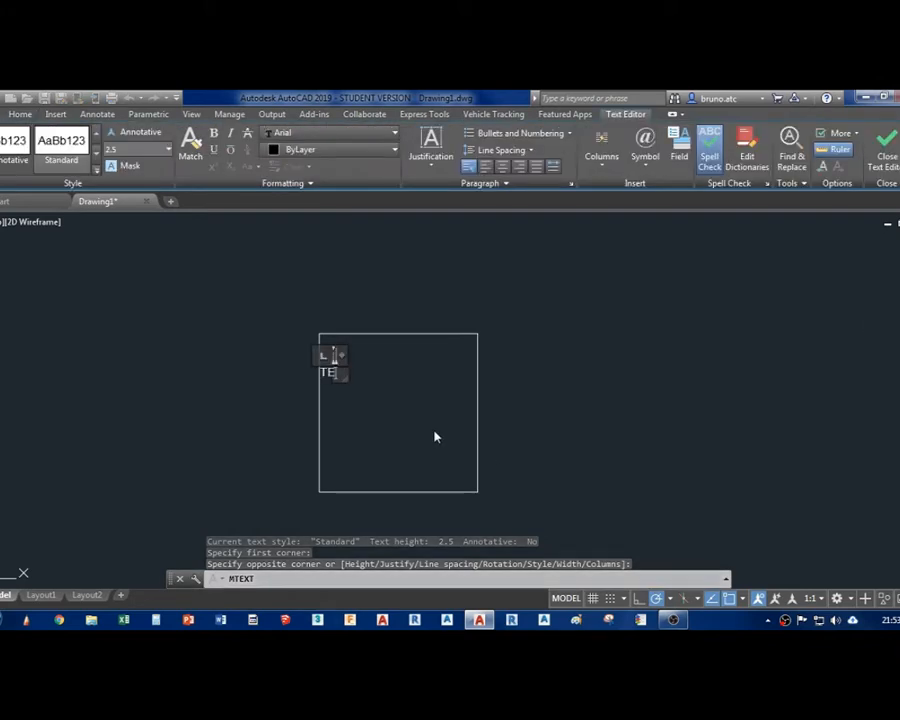
key(Return)
text(2.5MM)
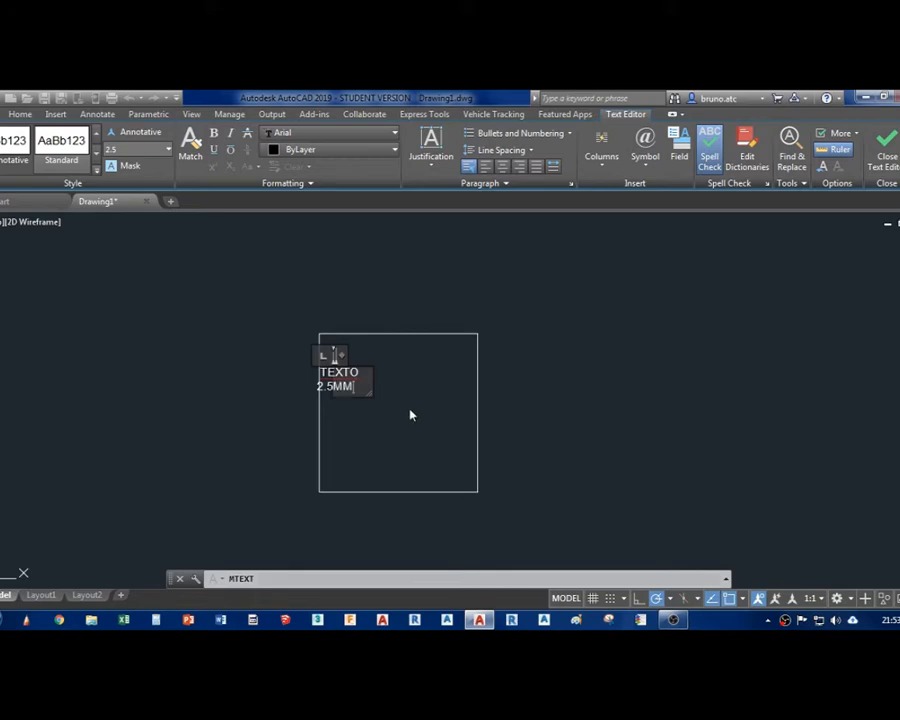
click(410, 416)
scroll(529, 445, down, 3)
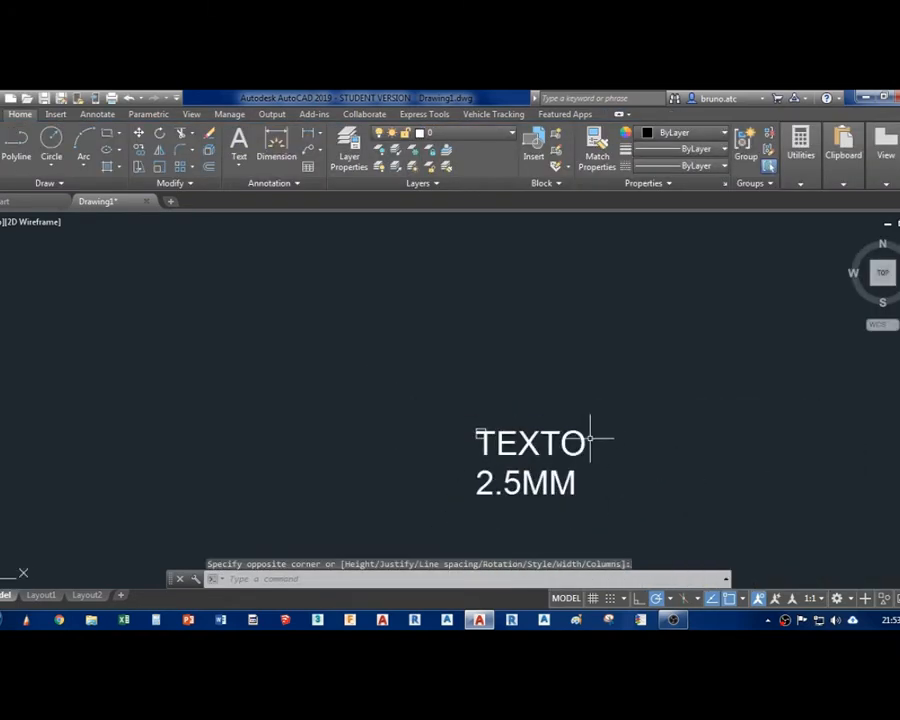
click(496, 464)
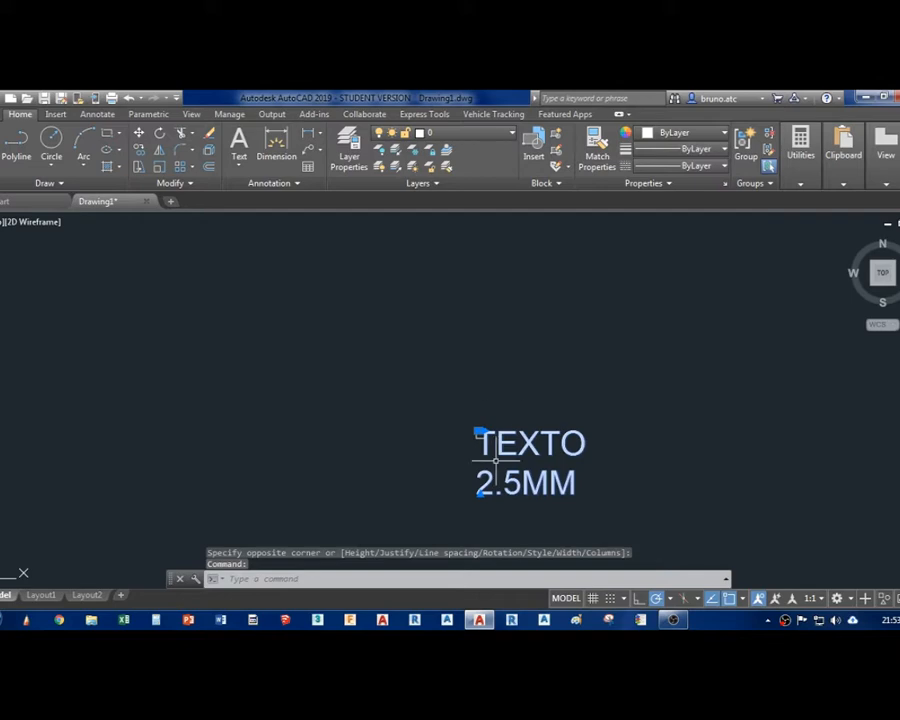
key(Escape)
text(s)
key(Return)
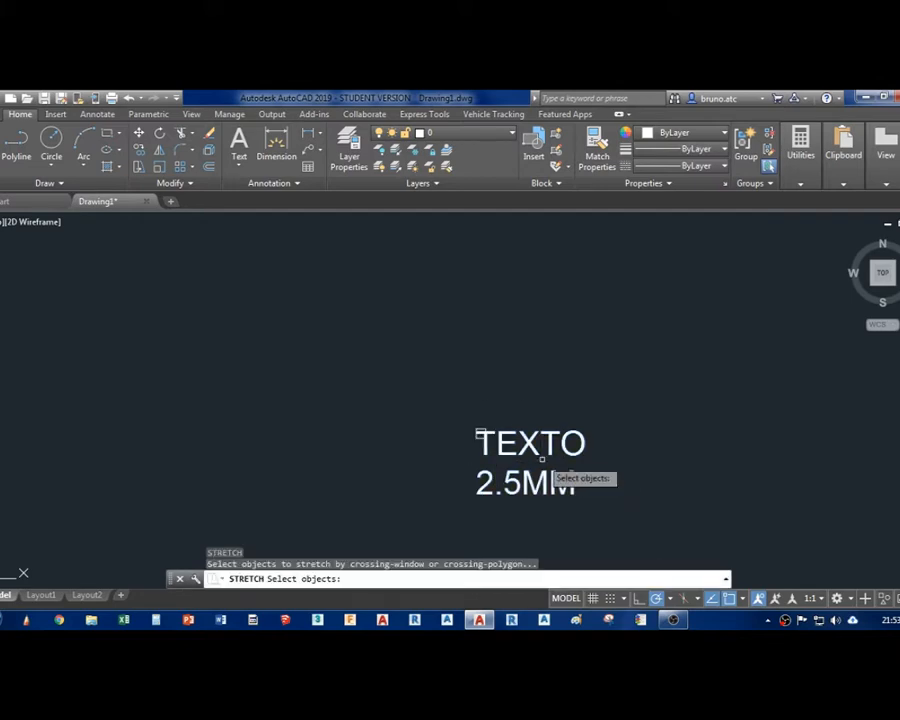
key(Escape)
- Check the height setting of the Standard text style, then close the Text Style settings without changes
text(st)
key(Return)
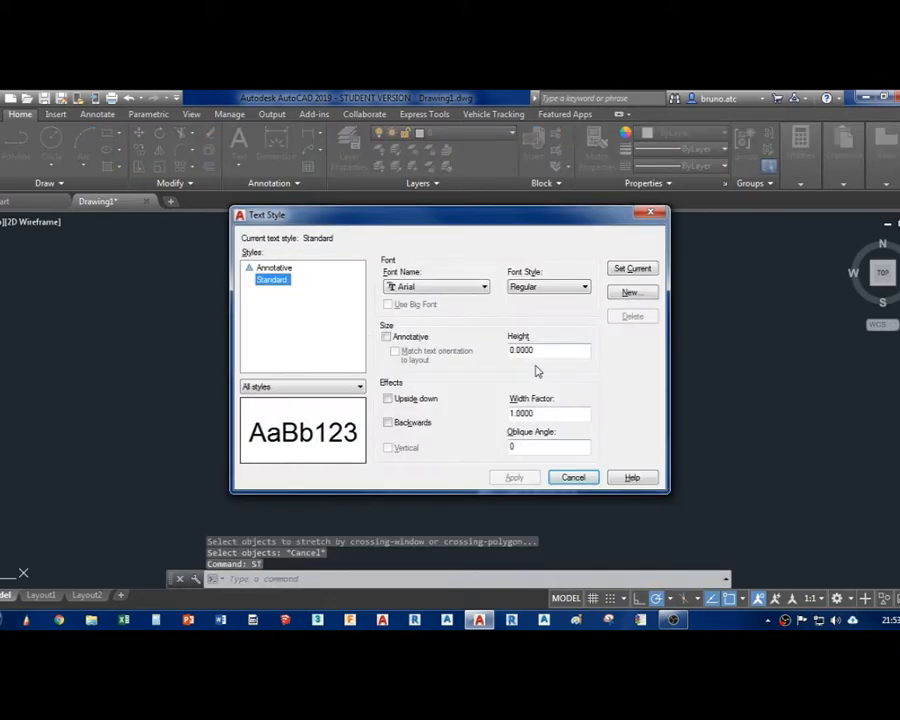
drag(551, 352, 457, 343)
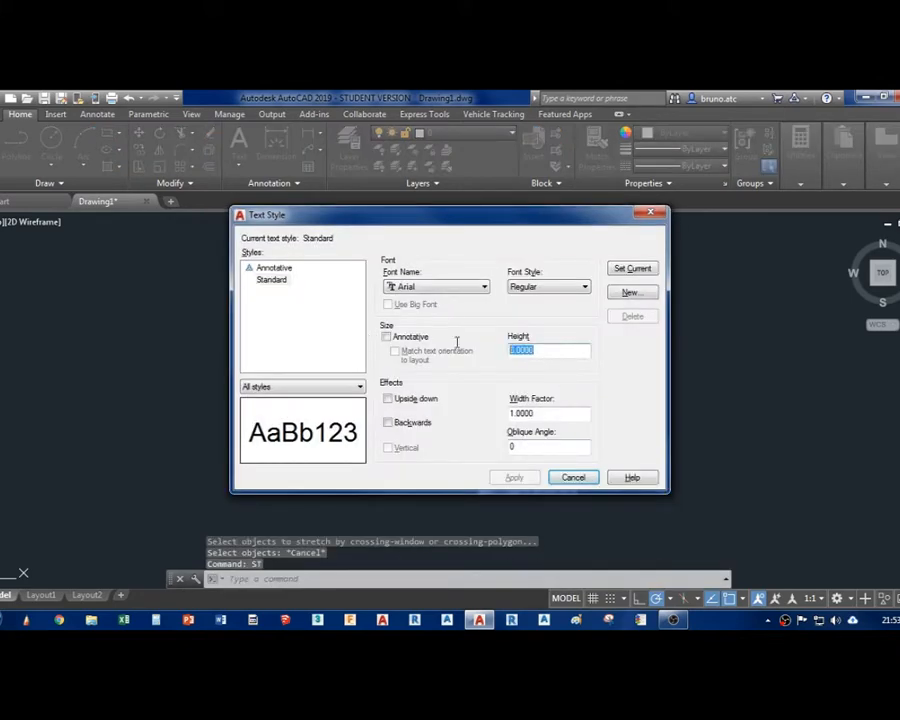
click(577, 478)
- Open the properties of the "TEXTO 2.5MM" text to check its text height
scroll(522, 480, up, 4)
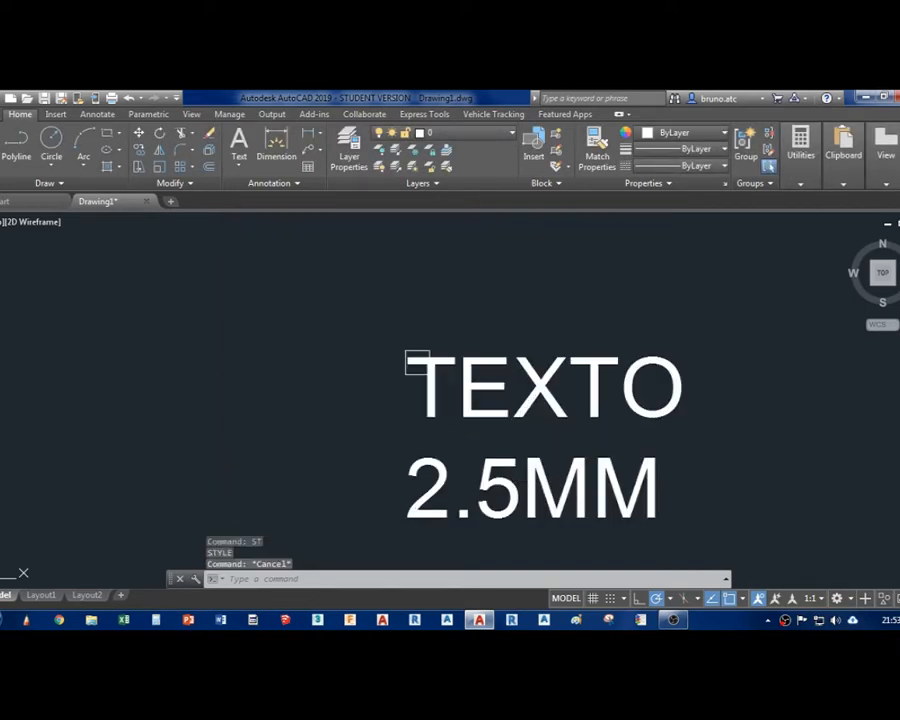
click(474, 456)
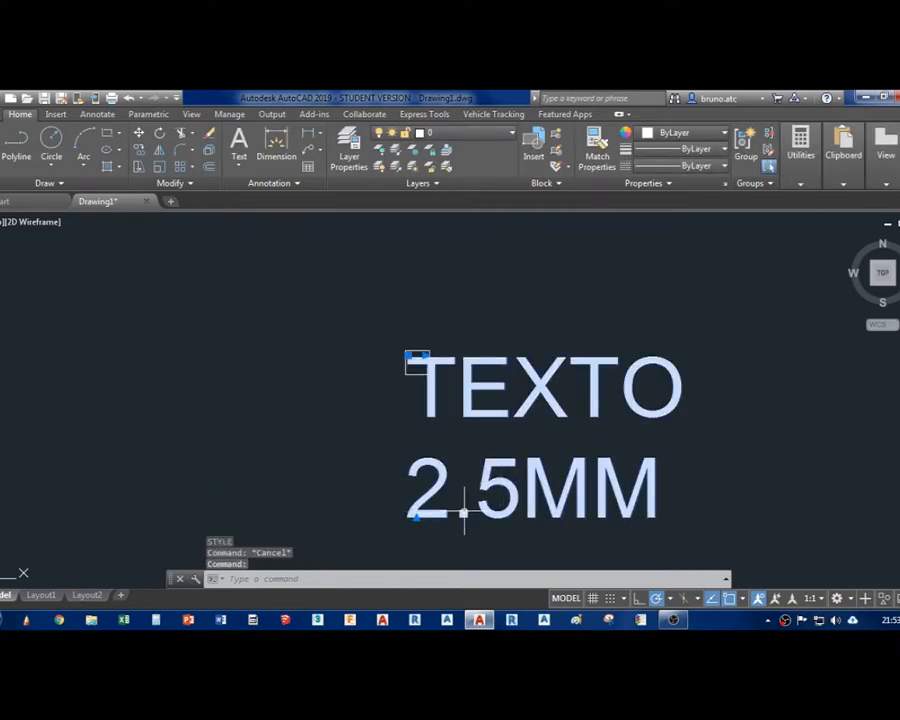
key(Return)
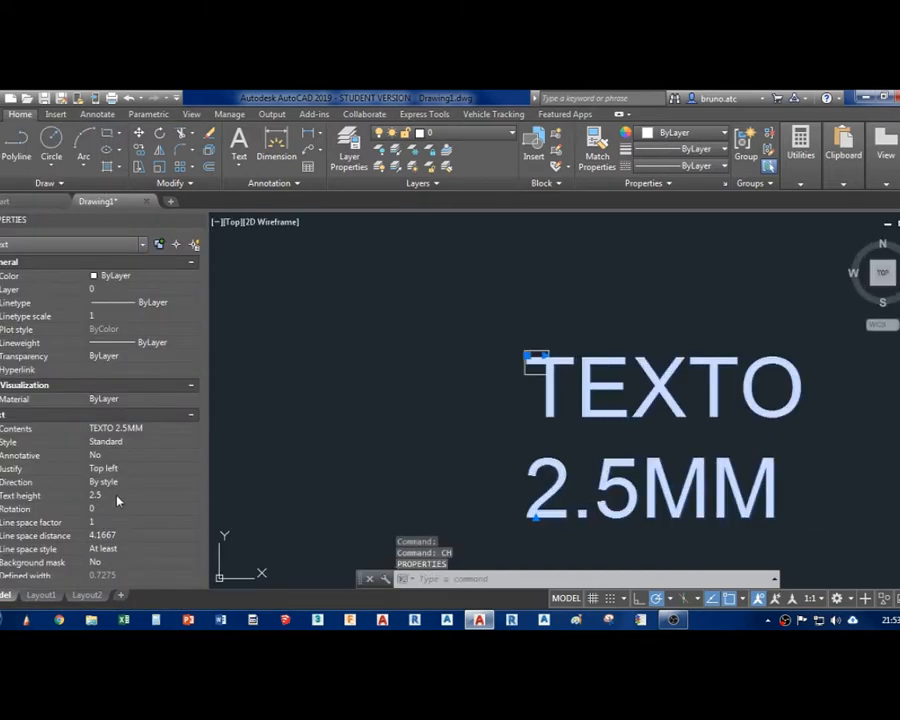
- Stretch the "TEXTO 2.5MM" text frame to about 27.6 units wide so the text fits on one line
click(115, 495)
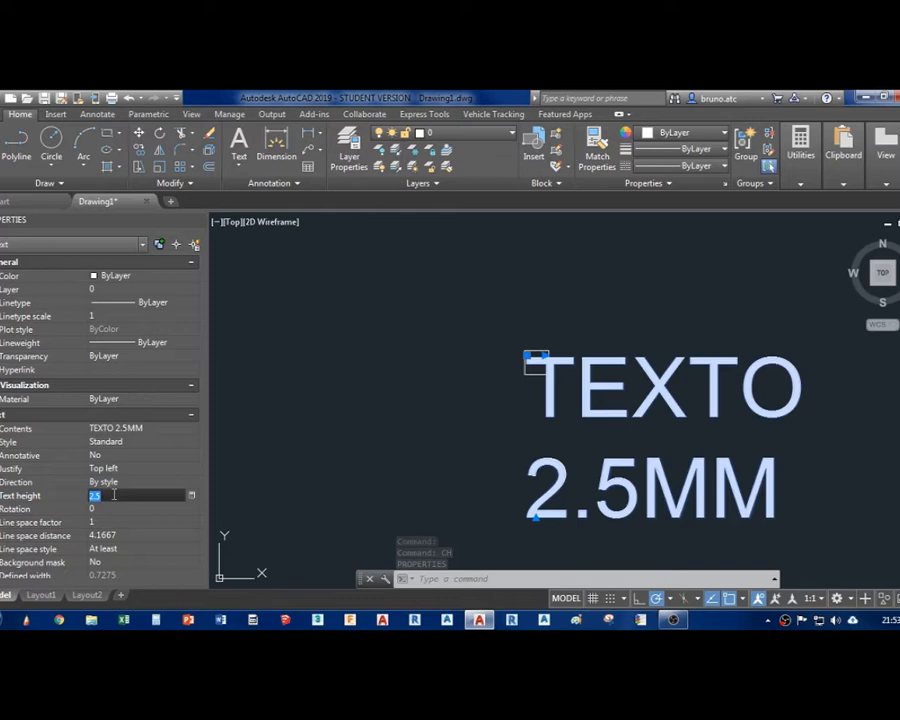
scroll(667, 398, down, 2)
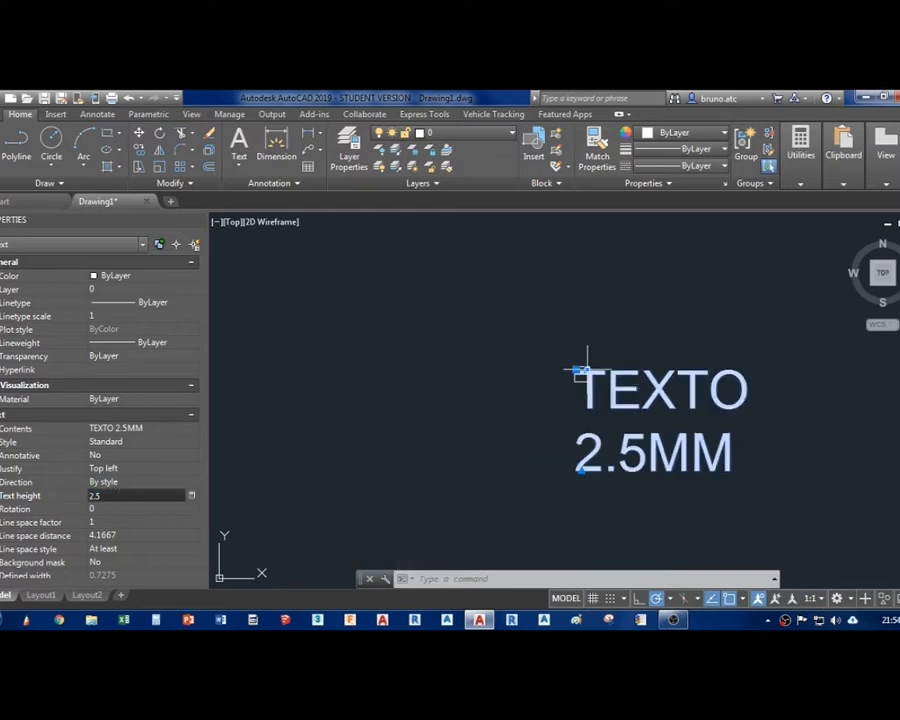
click(580, 372)
middle_drag(832, 376, 654, 378)
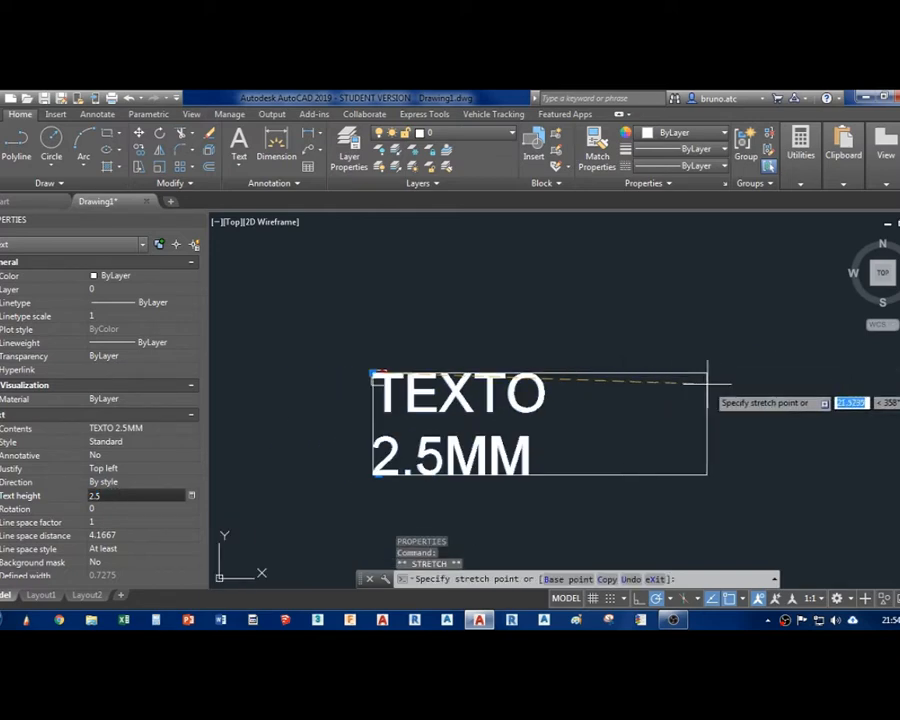
click(790, 368)
- Move the "TEXTO 2.5MM" text so its insertion point snaps to the upper-left corner of the 1-unit square
scroll(355, 395, up, 4)
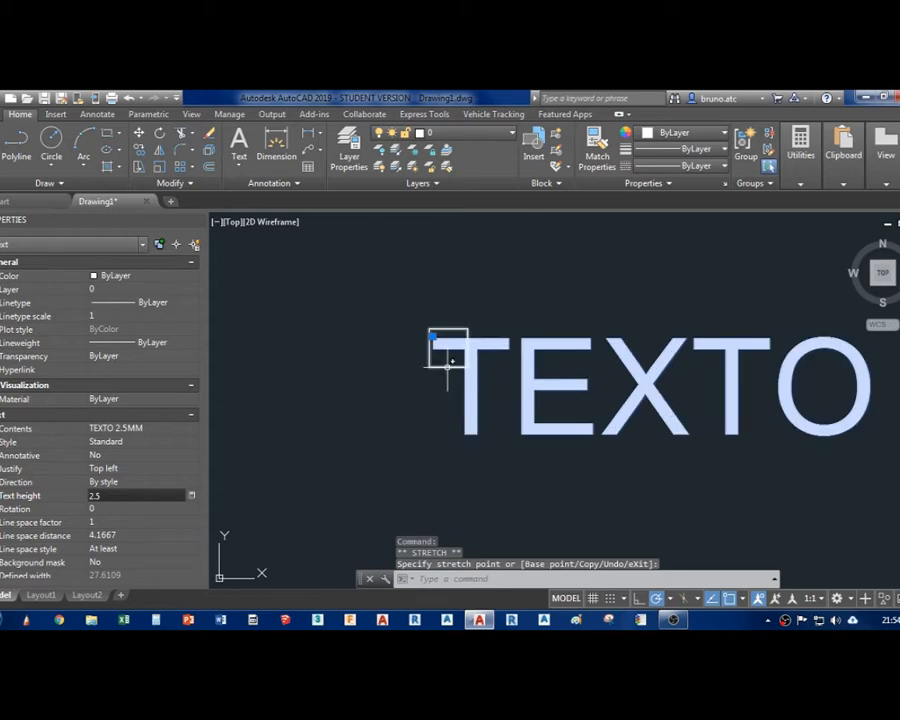
click(432, 337)
click(429, 328)
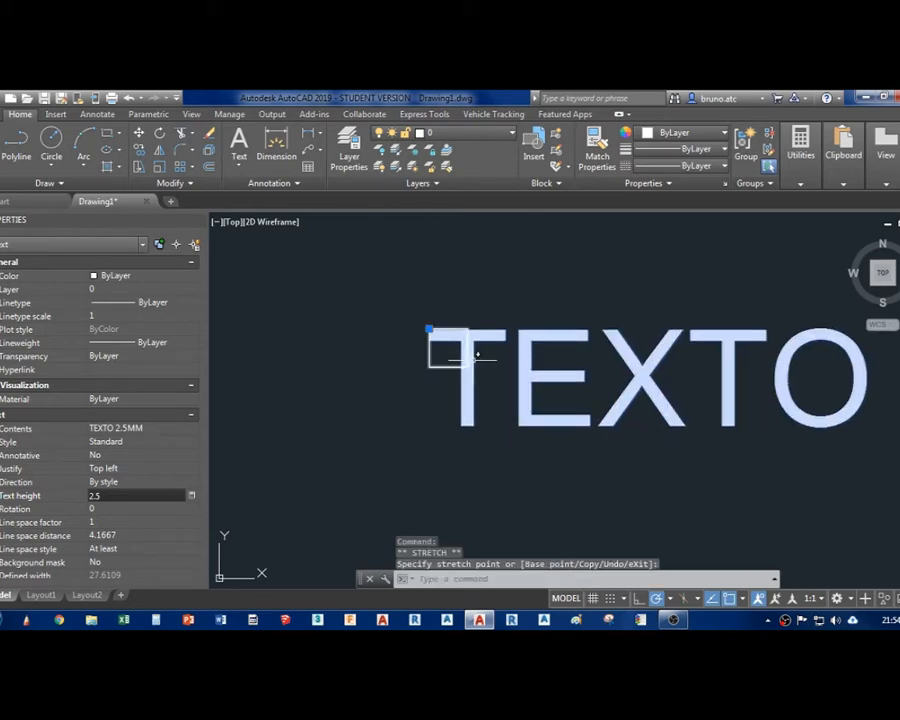
scroll(436, 325, up, 8)
scroll(442, 317, down, 5)
key(Escape)
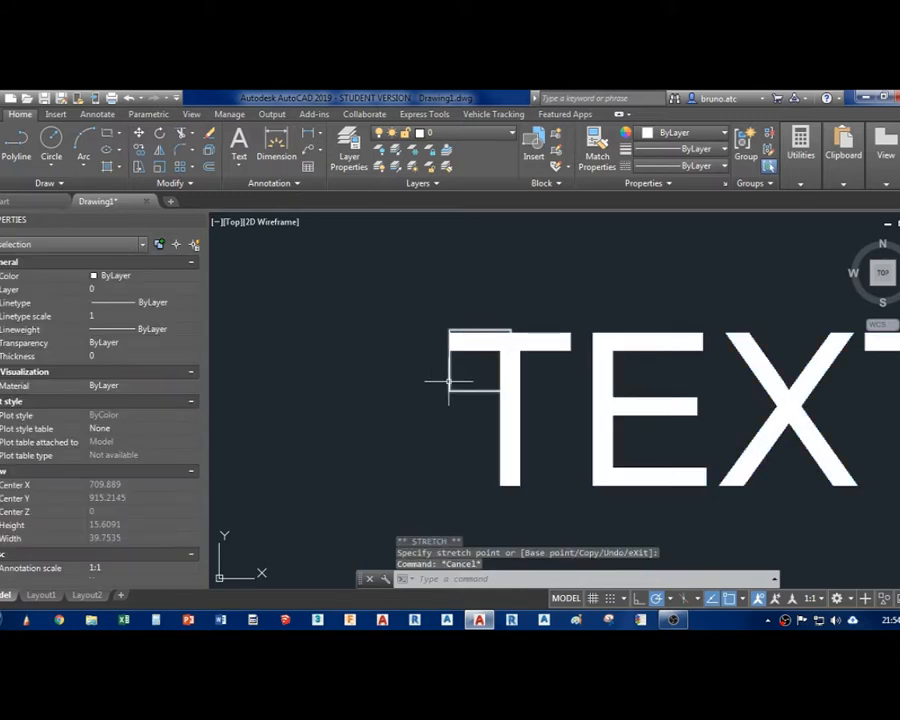
- Check the 1-unit square's properties and compare its size with the text in Layout1, returning to model space
click(449, 367)
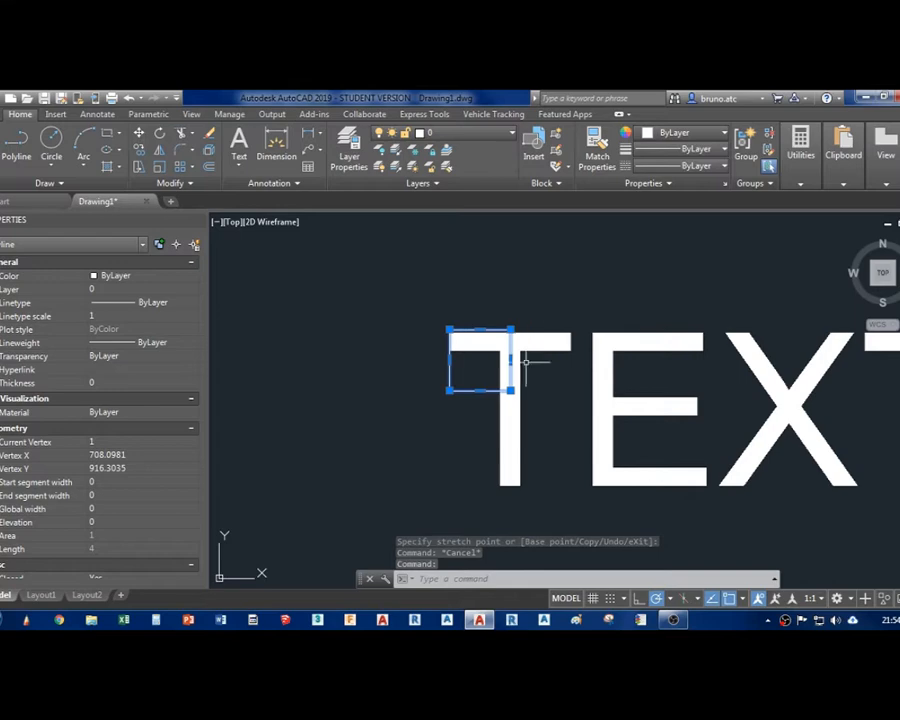
scroll(486, 428, down, 5)
click(42, 594)
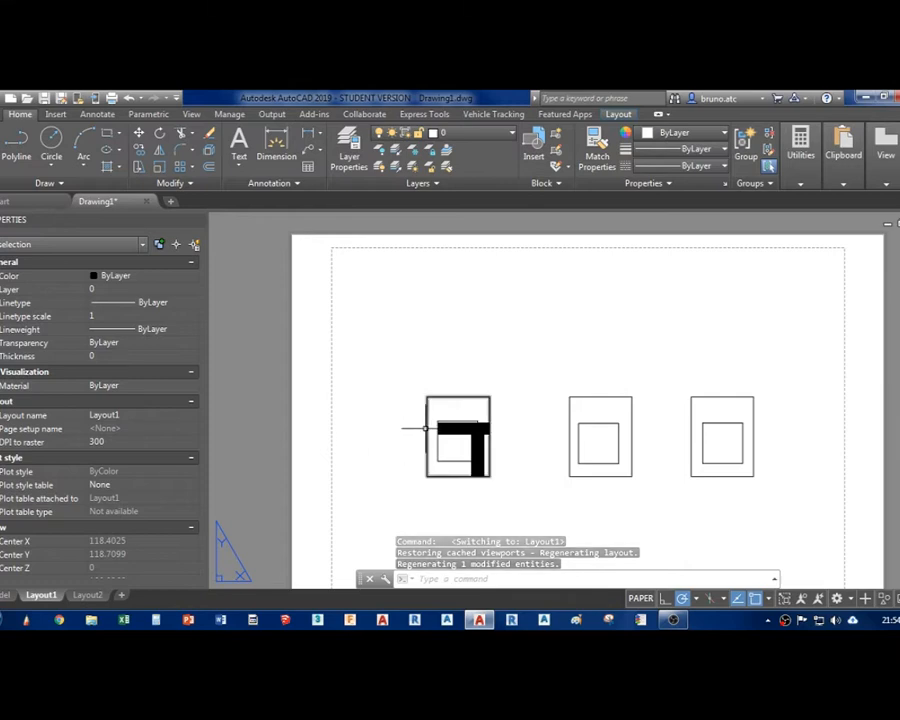
click(12, 595)
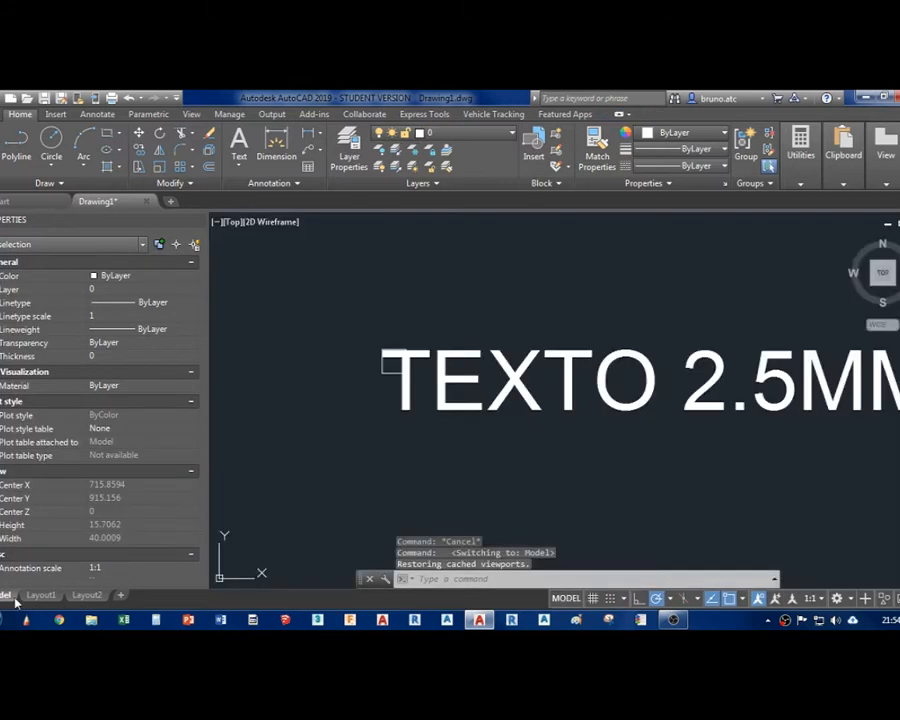
- Examine the text's properties in model space and the left viewport's scale in Layout1, comparing the text in both spaces
click(519, 426)
click(312, 412)
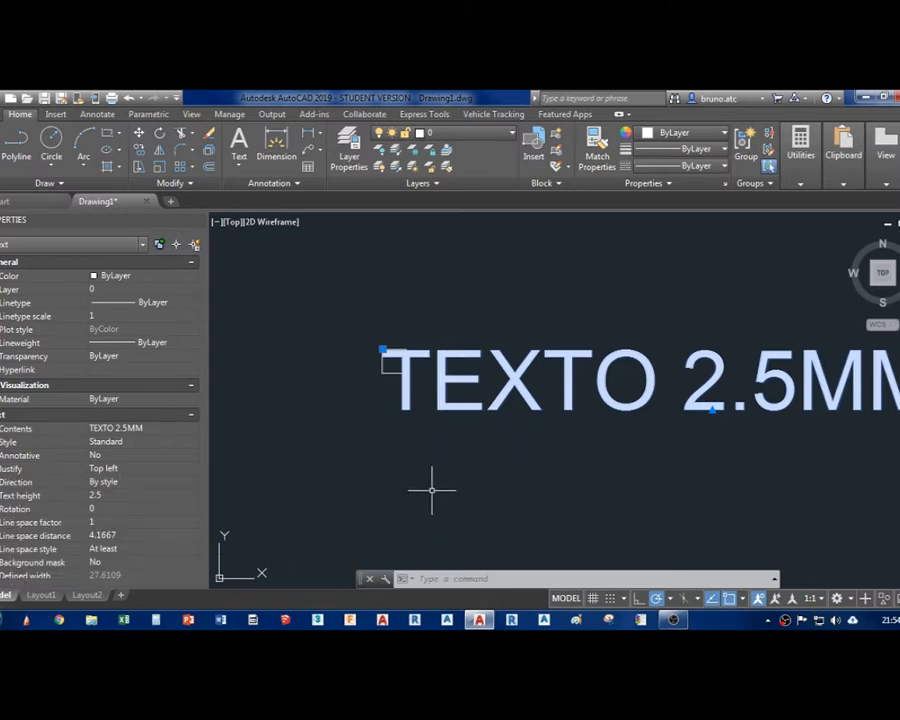
click(41, 595)
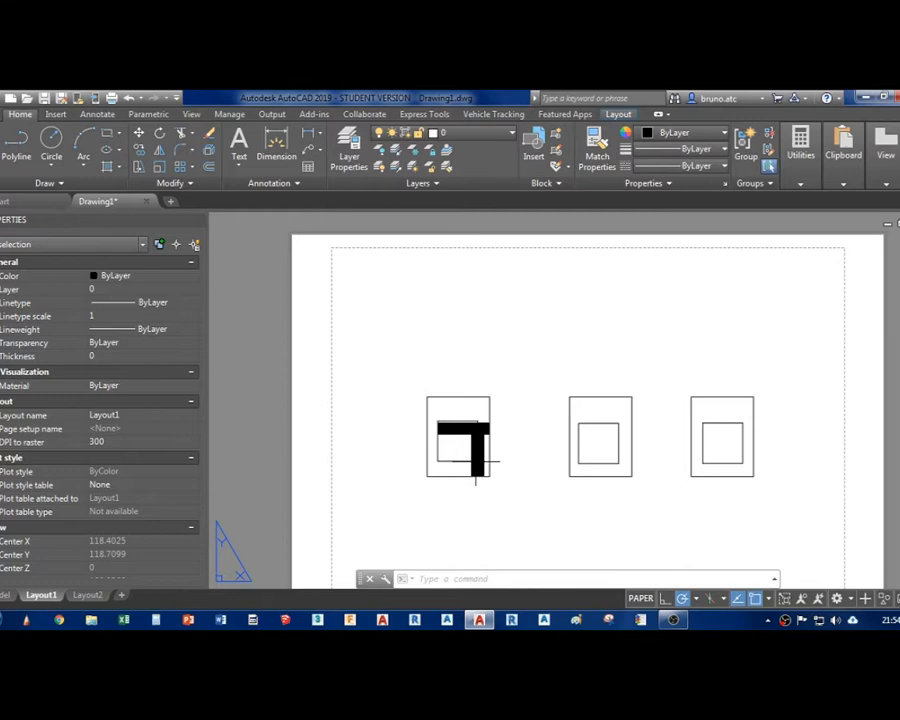
click(448, 476)
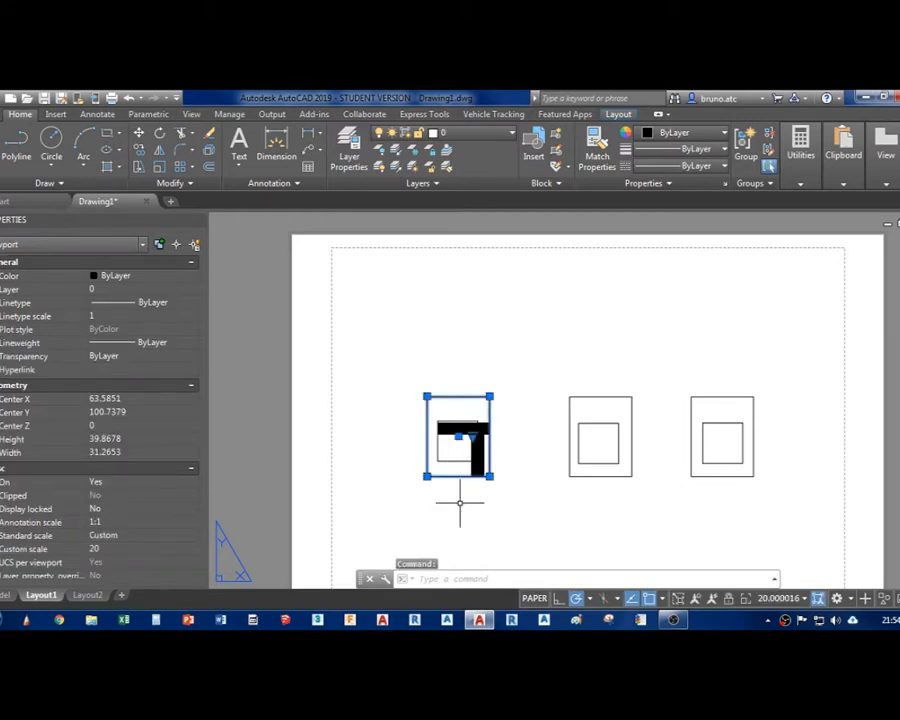
scroll(477, 500, up, 2)
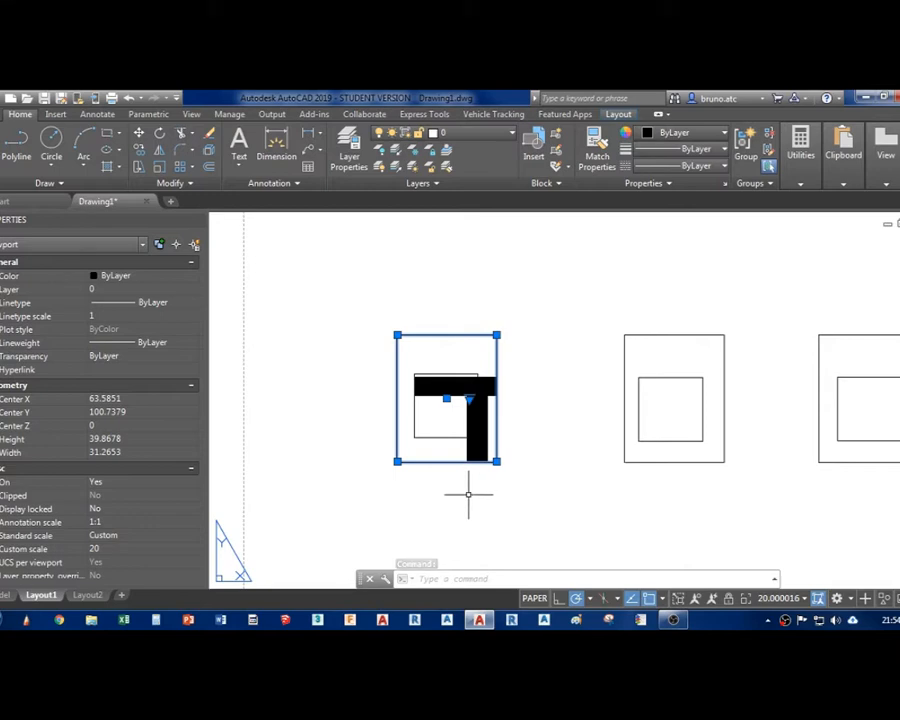
click(6, 595)
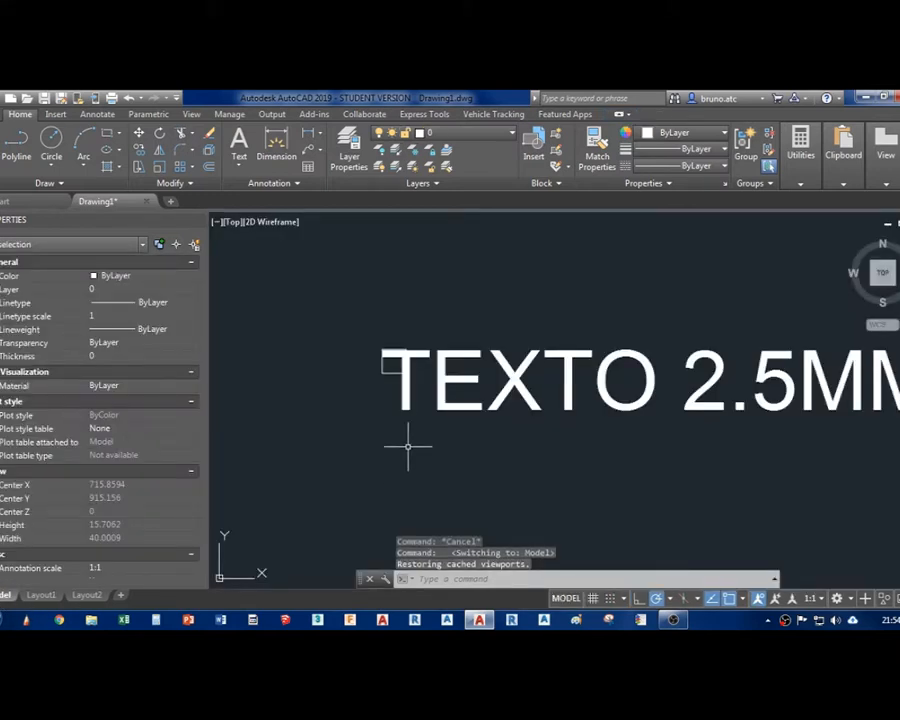
middle_drag(438, 434, 368, 462)
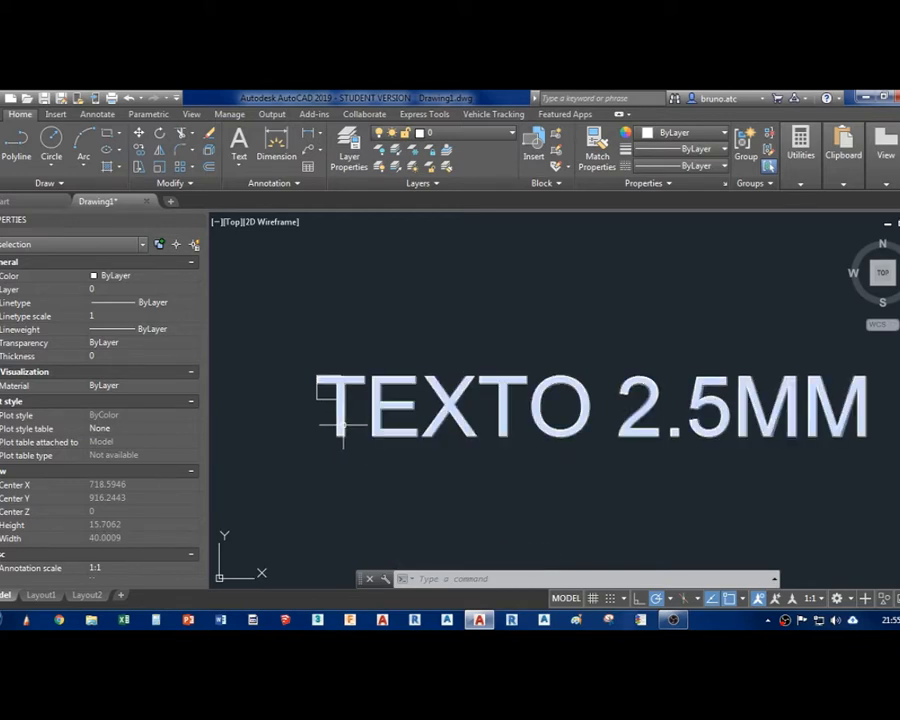
click(42, 595)
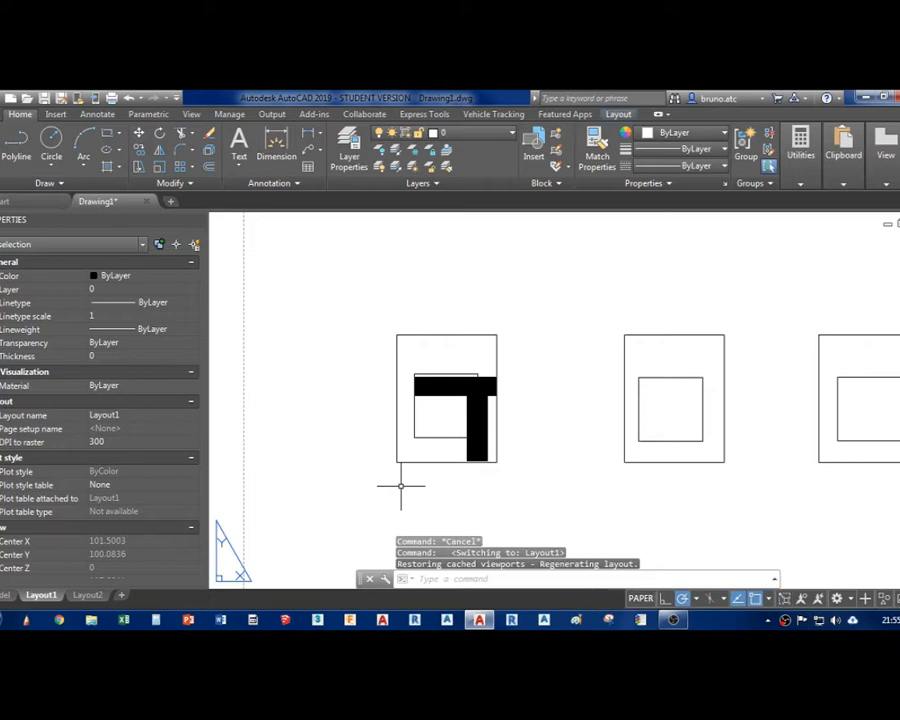
text(I)
key(Return)
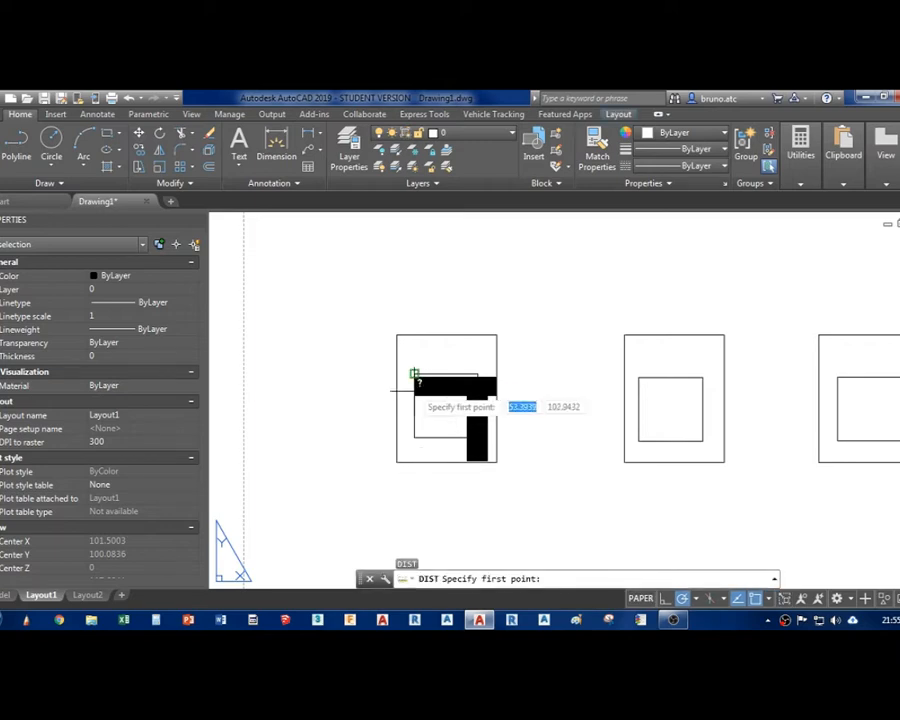
click(411, 373)
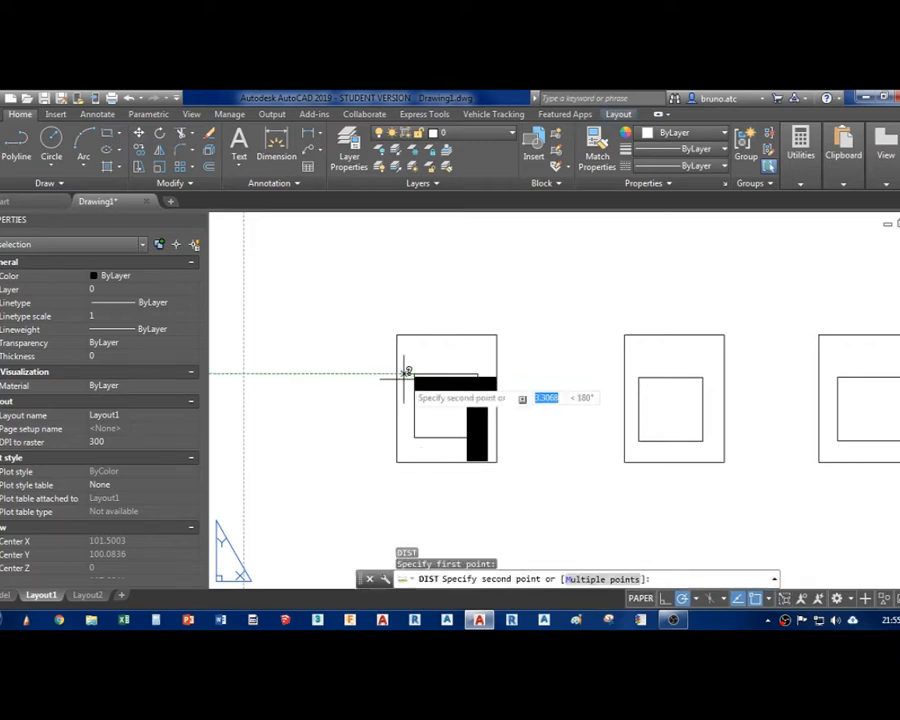
scroll(410, 375, down, 2)
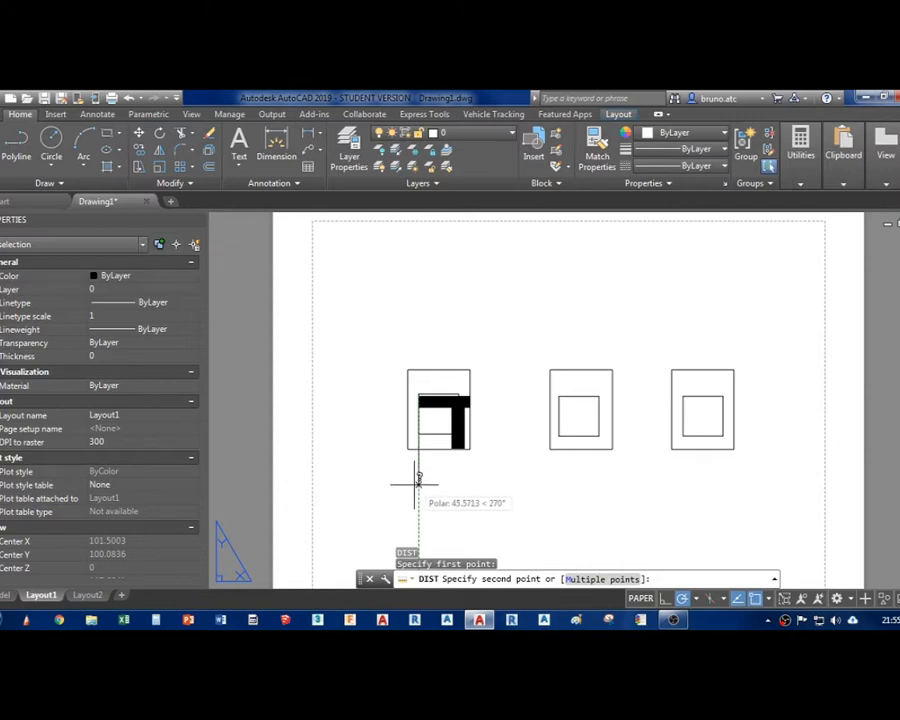
key(Escape)
- Return to model space and check the height of the "TEXTO 2.5MM" text, leaving it unedited
click(8, 595)
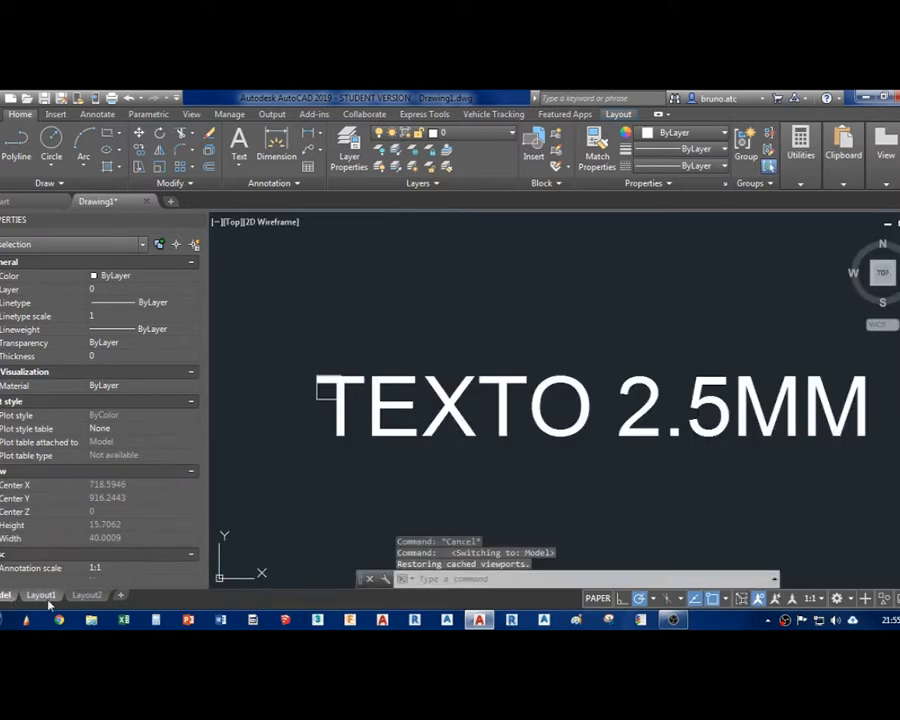
click(420, 432)
click(374, 387)
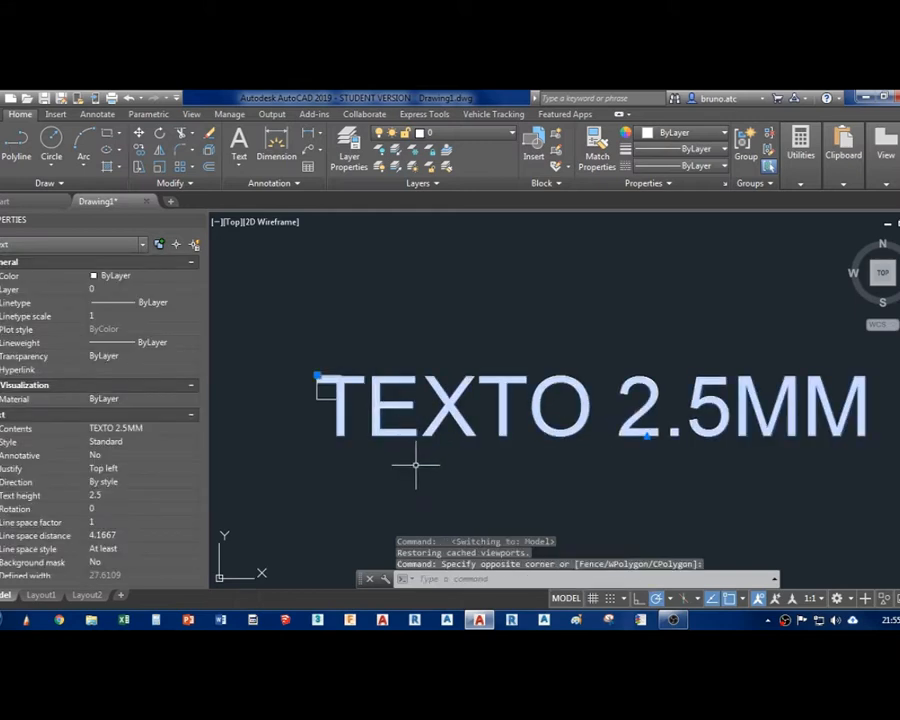
click(141, 497)
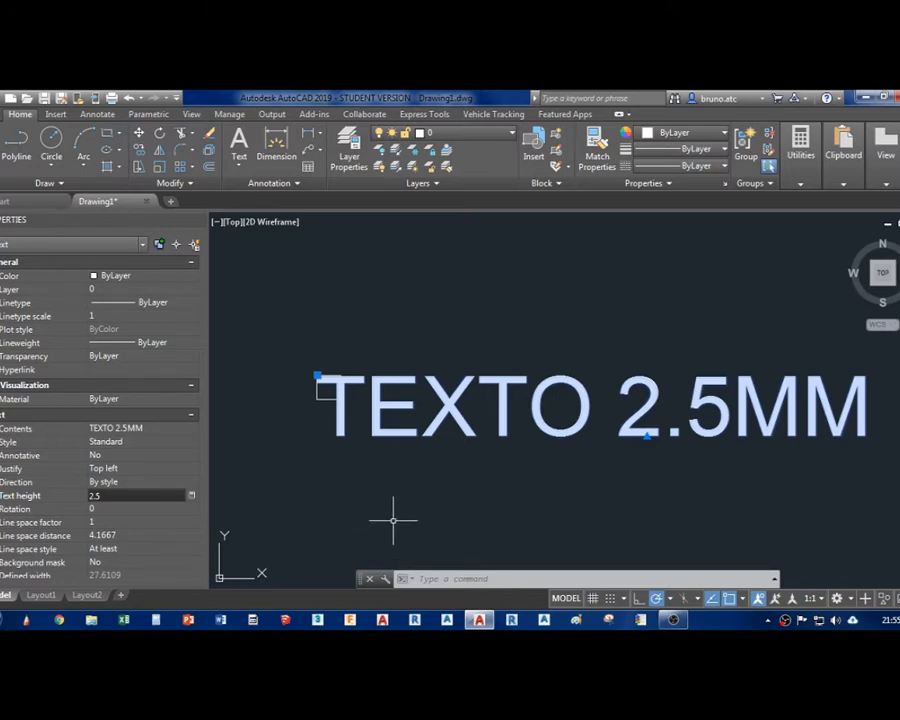
key(Escape)
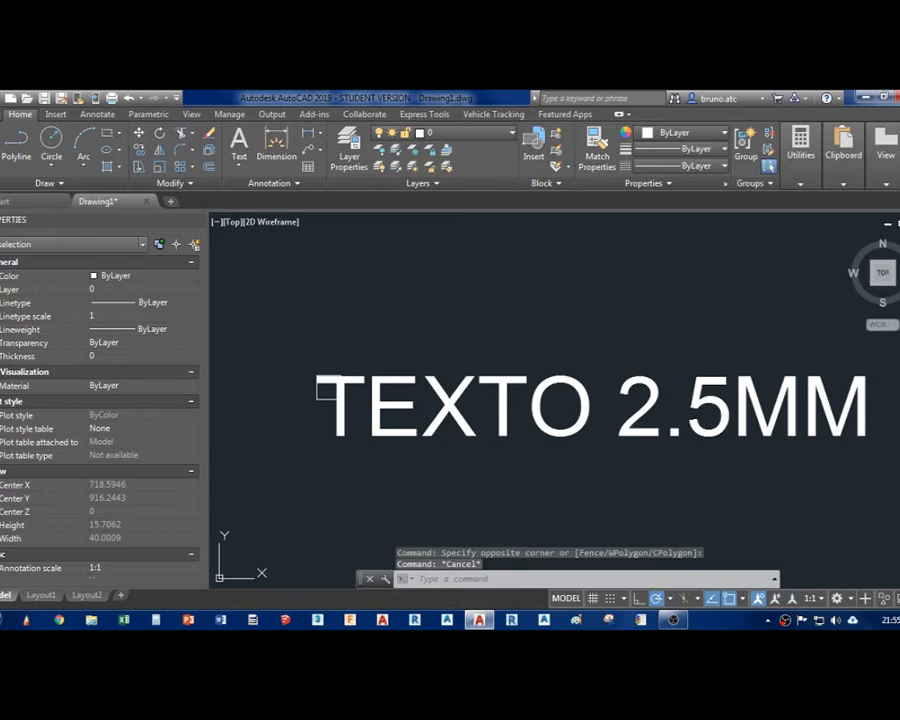
- Calculate 2.5*50 in QuickCalc, divide the result by 1000, and close the calculator
key(ctrl+8)
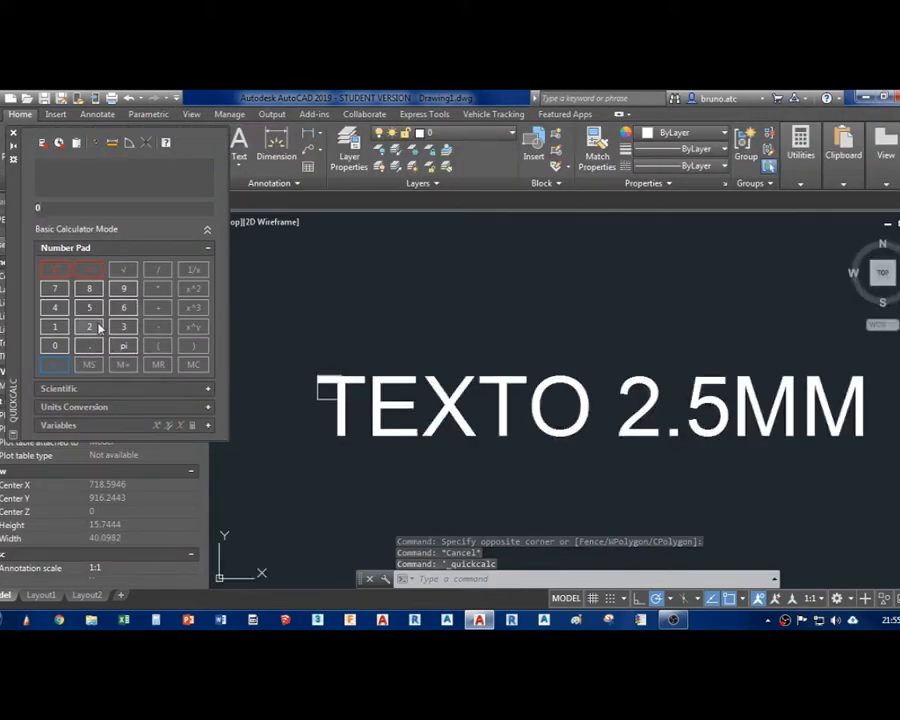
click(98, 327)
click(90, 344)
click(90, 308)
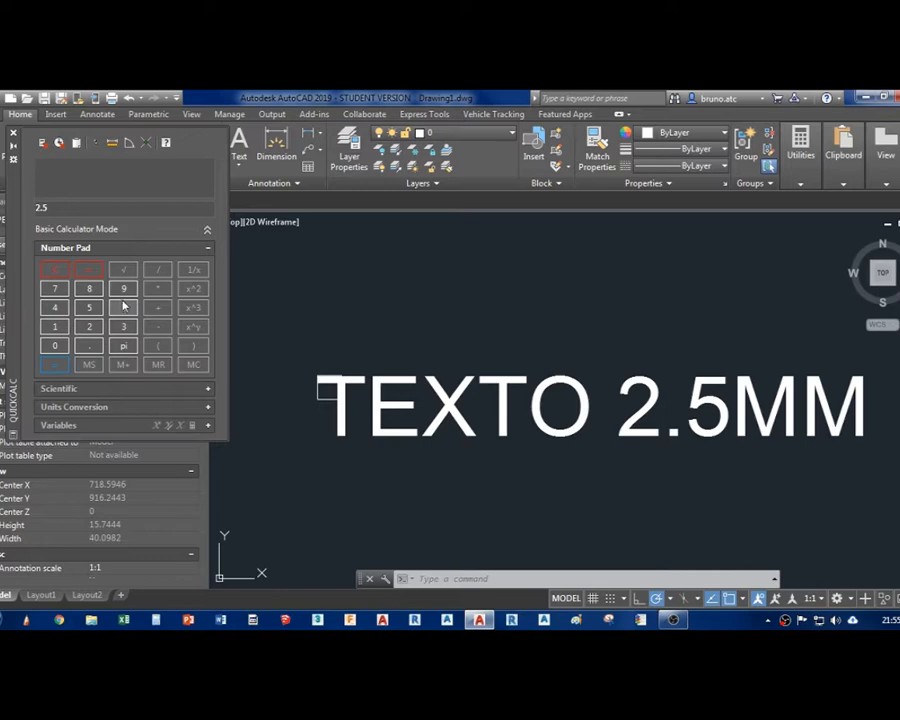
click(155, 290)
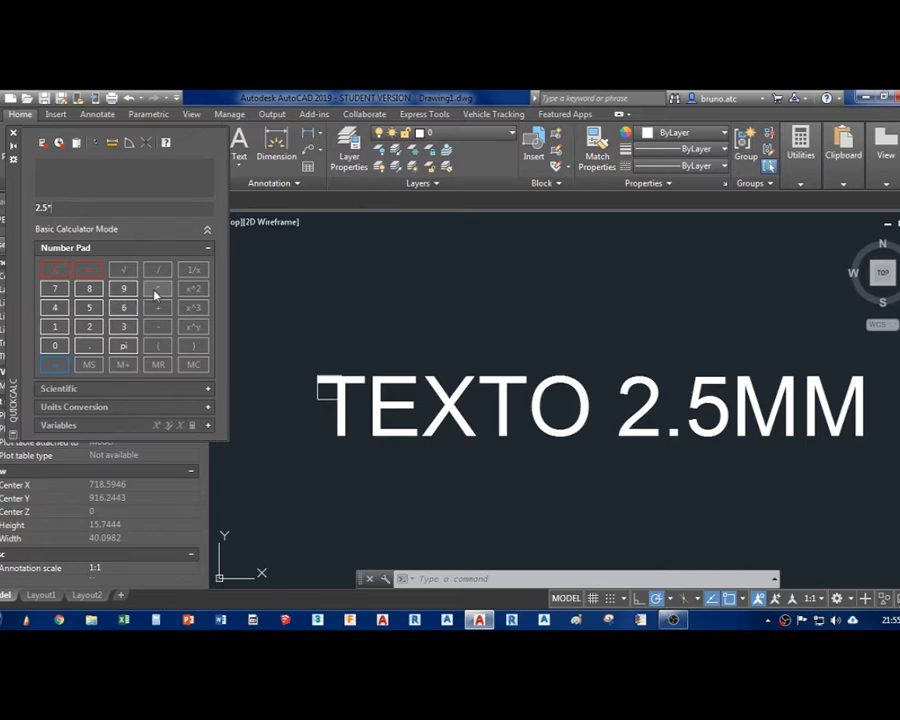
click(89, 308)
click(56, 346)
key(Return)
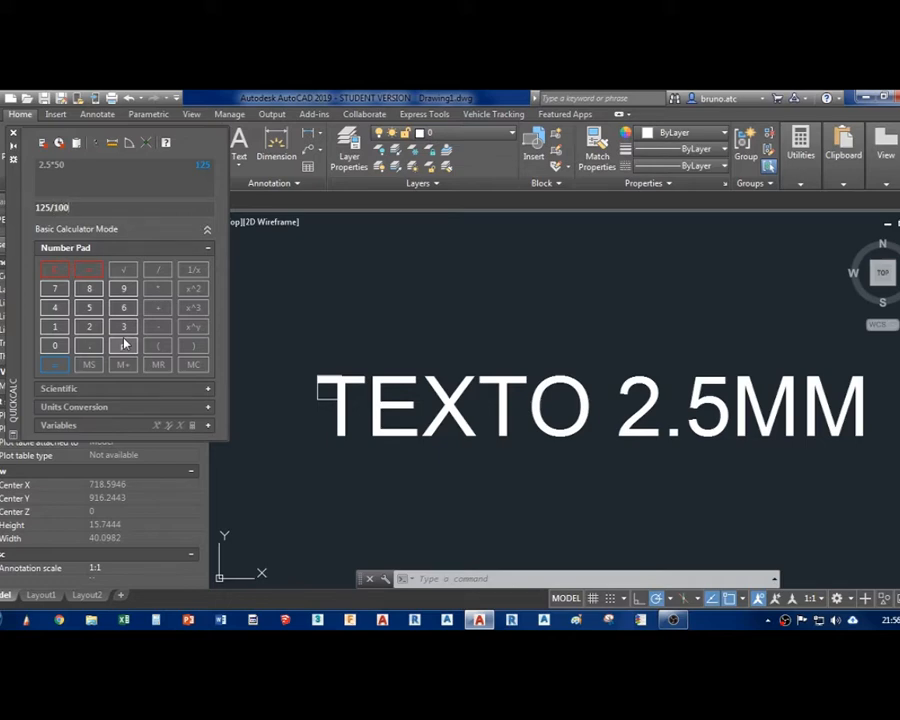
key(Return)
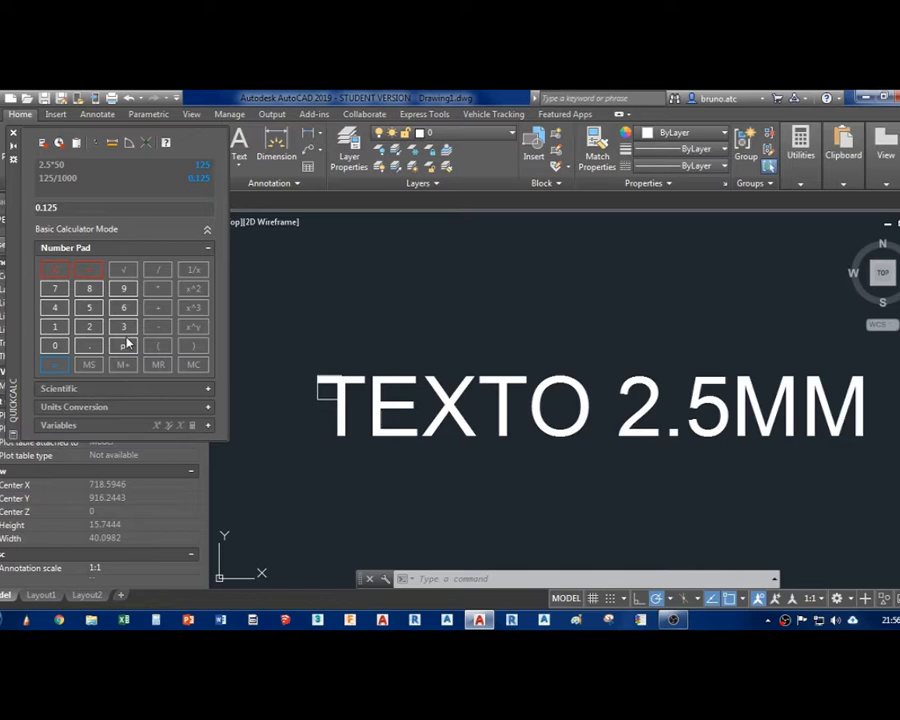
double_click(63, 206)
click(12, 133)
- Set the "TEXTO 2.5MM" text height to 0.125 by applying the 125/1000 result from the calculator history
click(342, 424)
click(221, 446)
click(177, 495)
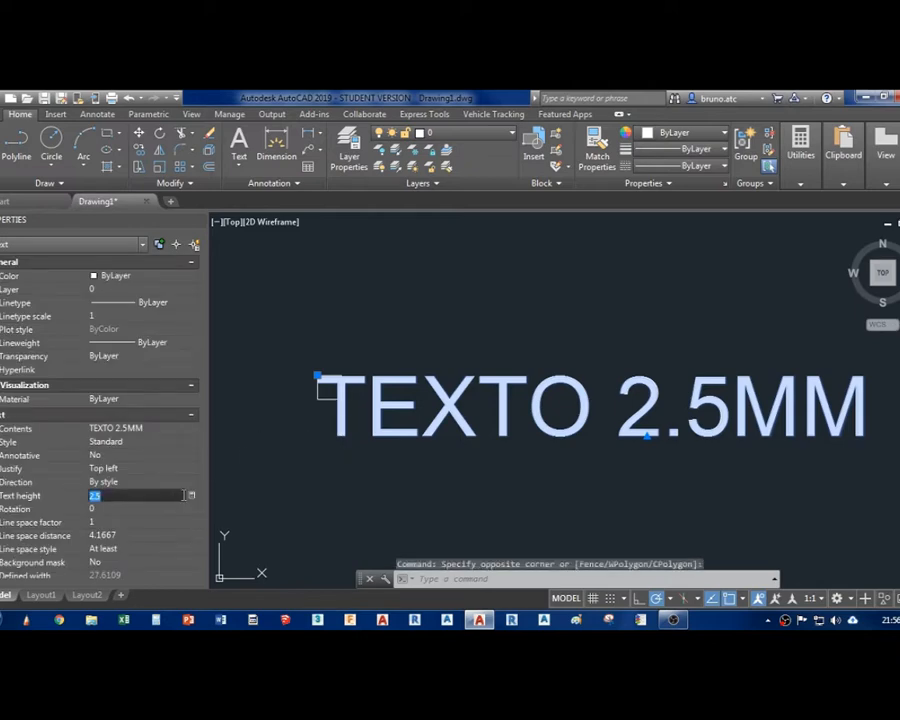
click(192, 497)
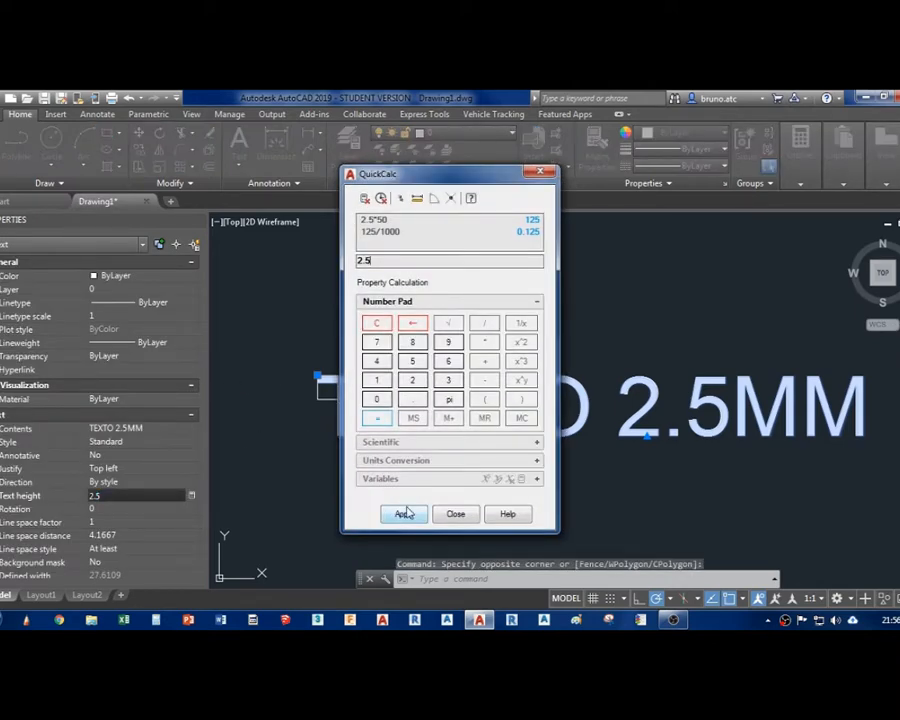
click(403, 514)
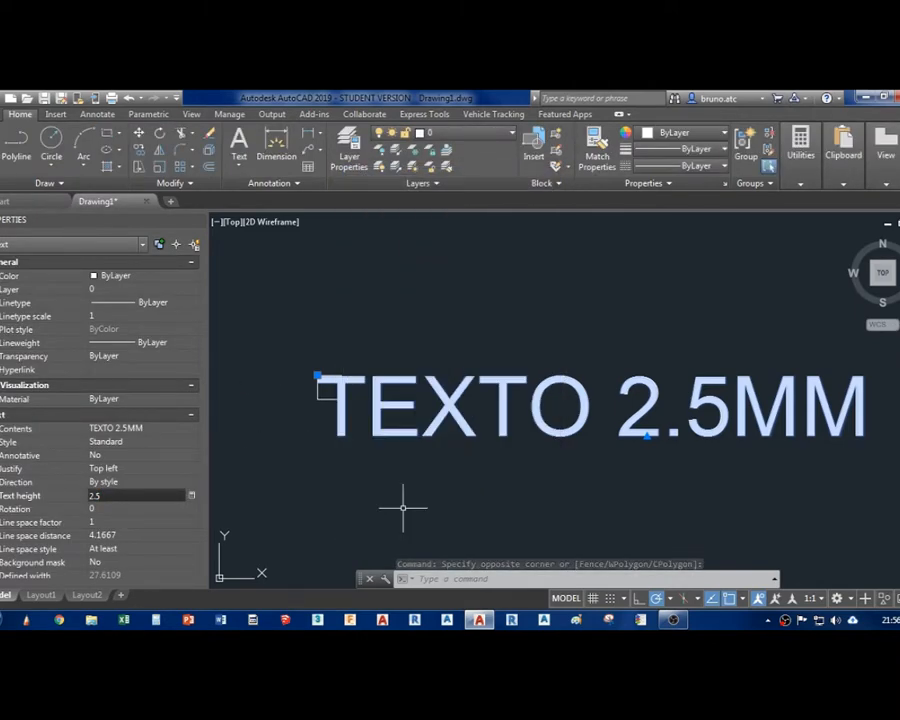
click(192, 496)
click(506, 232)
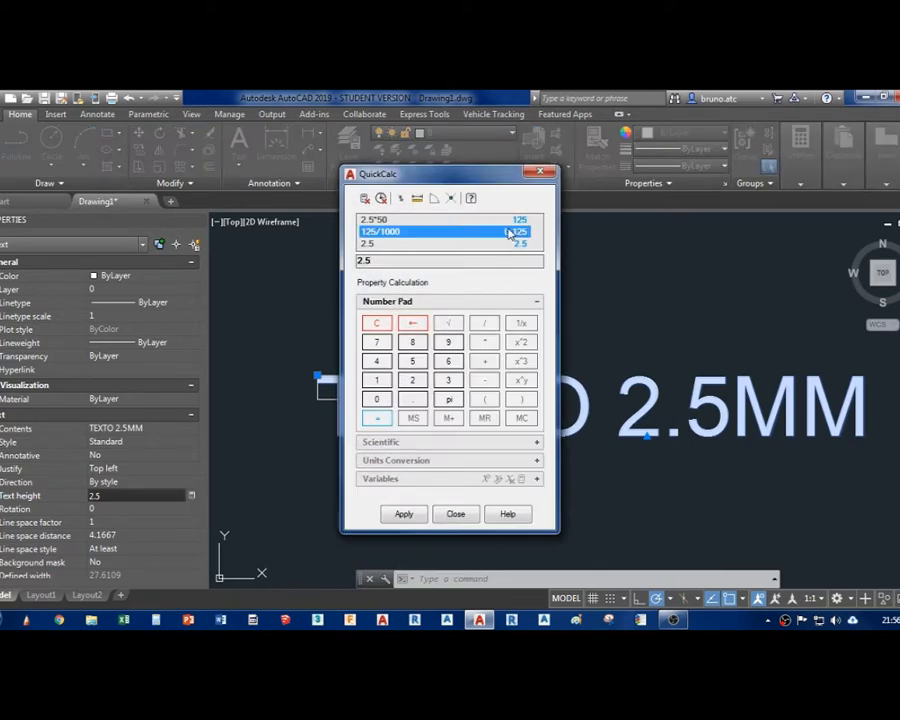
double_click(413, 233)
click(403, 513)
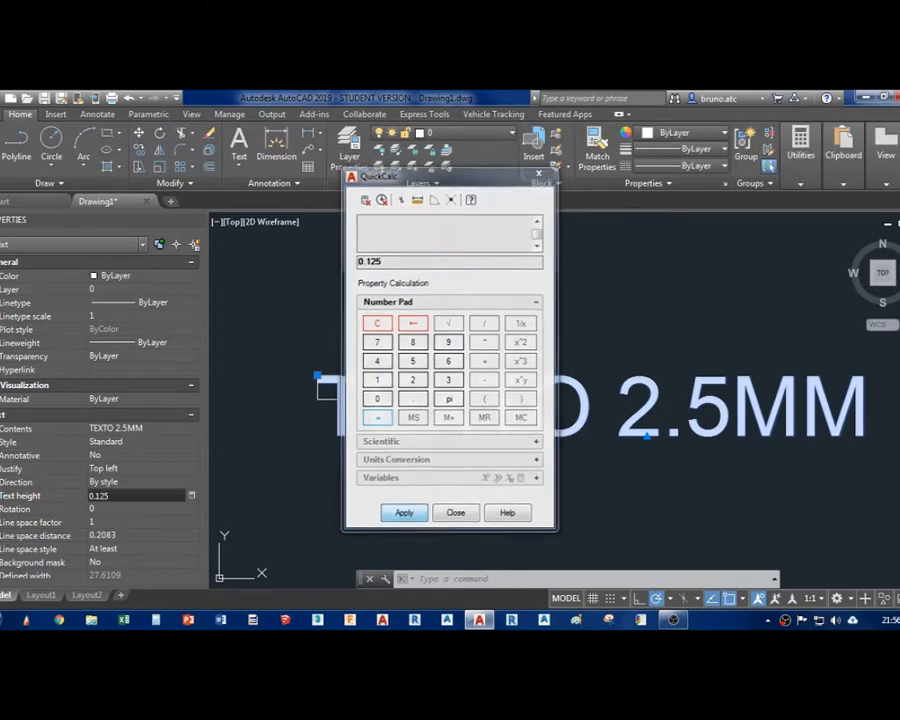
scroll(317, 386, up, 8)
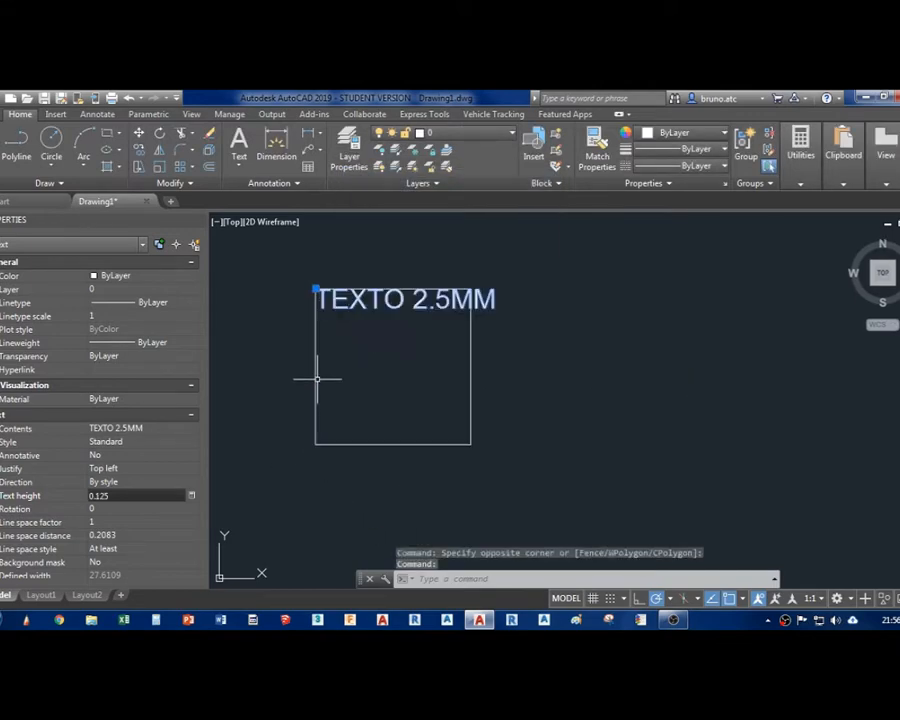
scroll(328, 348, up, 2)
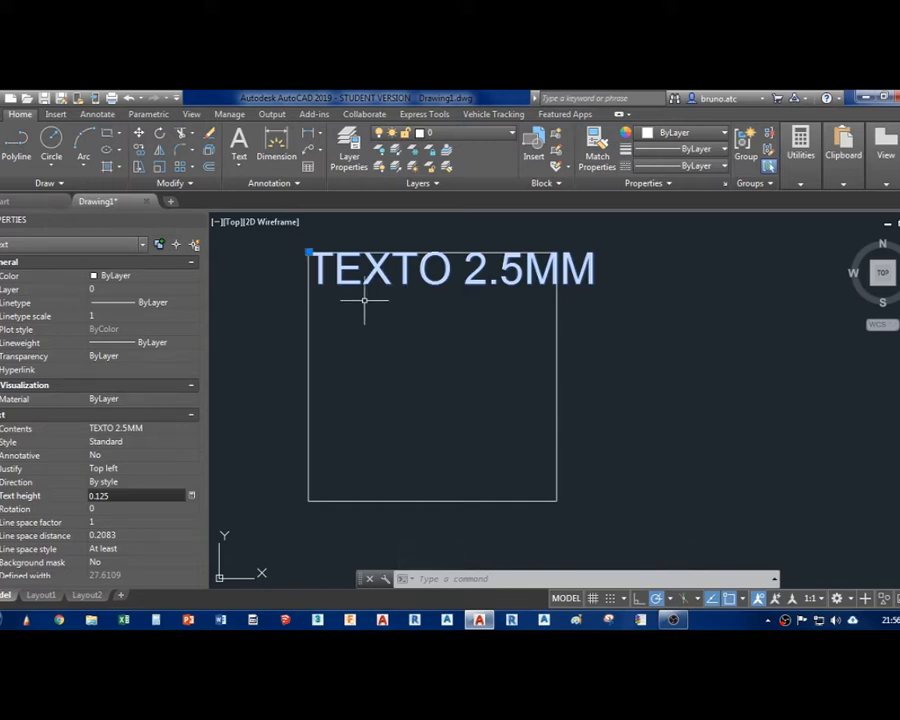
- Move the "TEXTO 2.5MM" text lower inside the 1-unit square, then switch to Layout1 with nothing selected
click(309, 251)
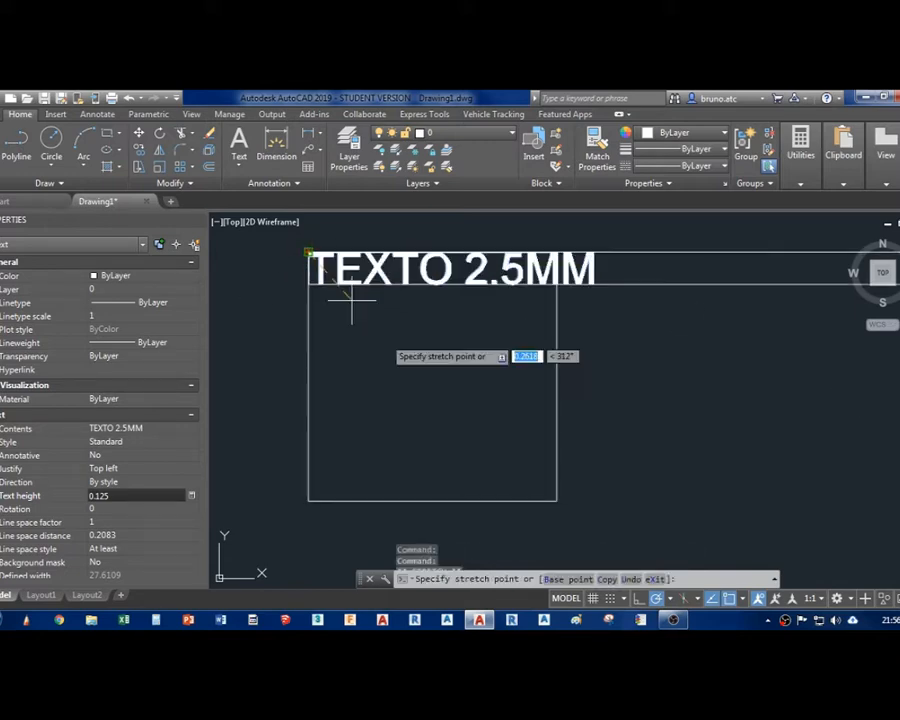
click(336, 360)
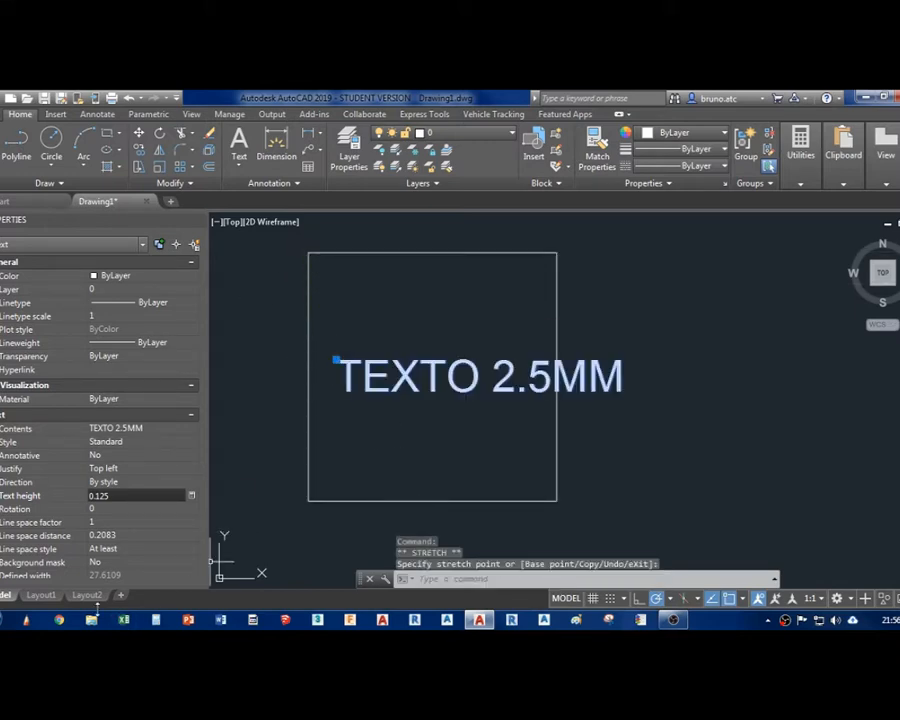
click(41, 595)
key(Escape)
key(Escape)
key(Escape)
- Measure the height of the "TEXTO 2.5MM" lettering in Layout1's left viewport on paper
scroll(430, 418, up, 4)
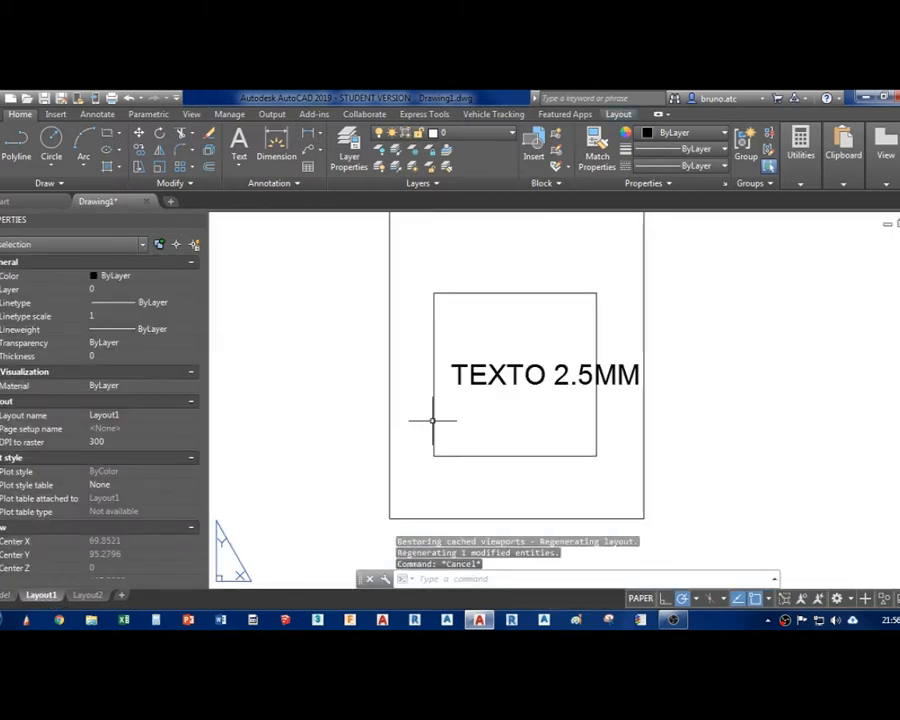
text(DI)
key(Return)
scroll(434, 418, up, 5)
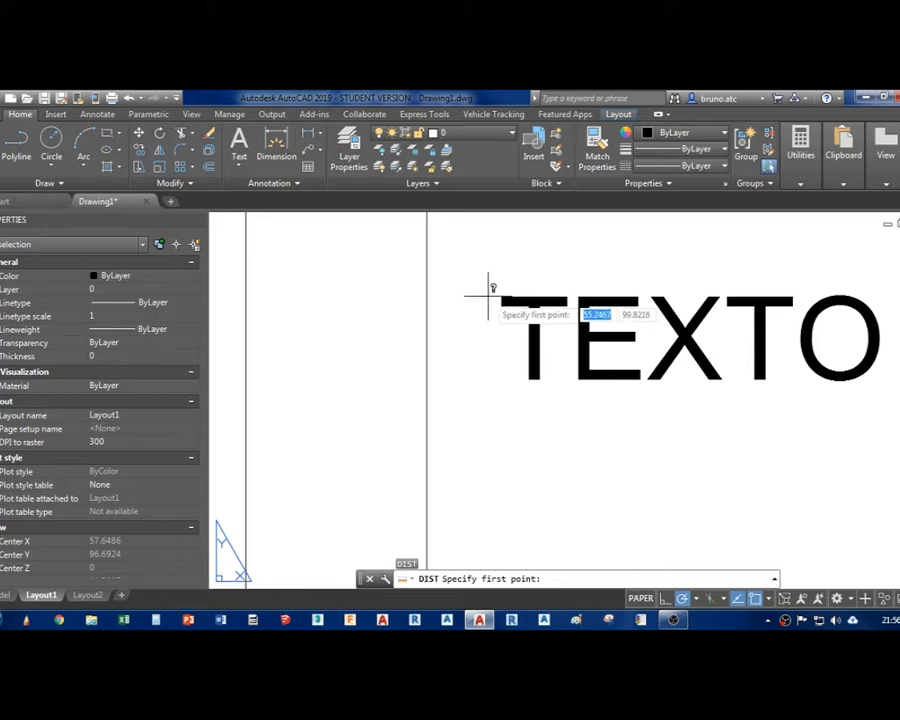
click(488, 296)
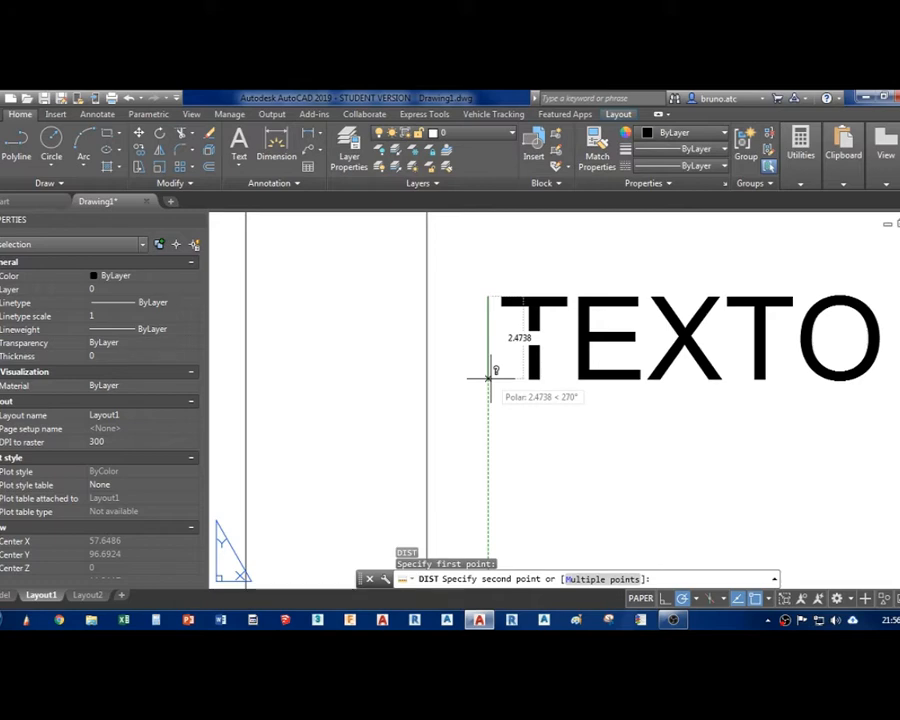
click(488, 377)
scroll(490, 375, down, 5)
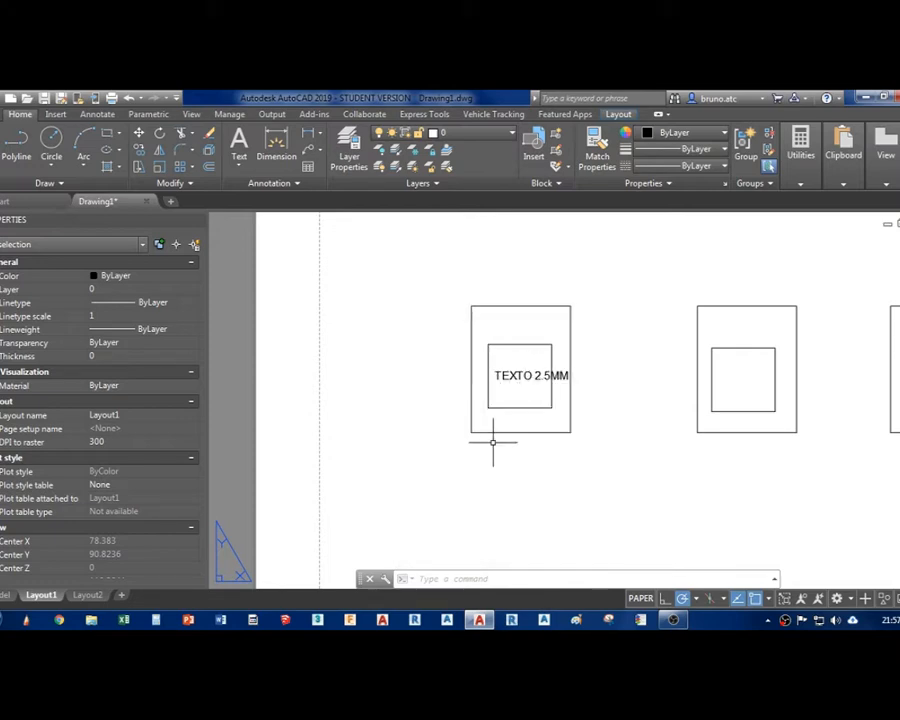
middle_drag(593, 457, 490, 467)
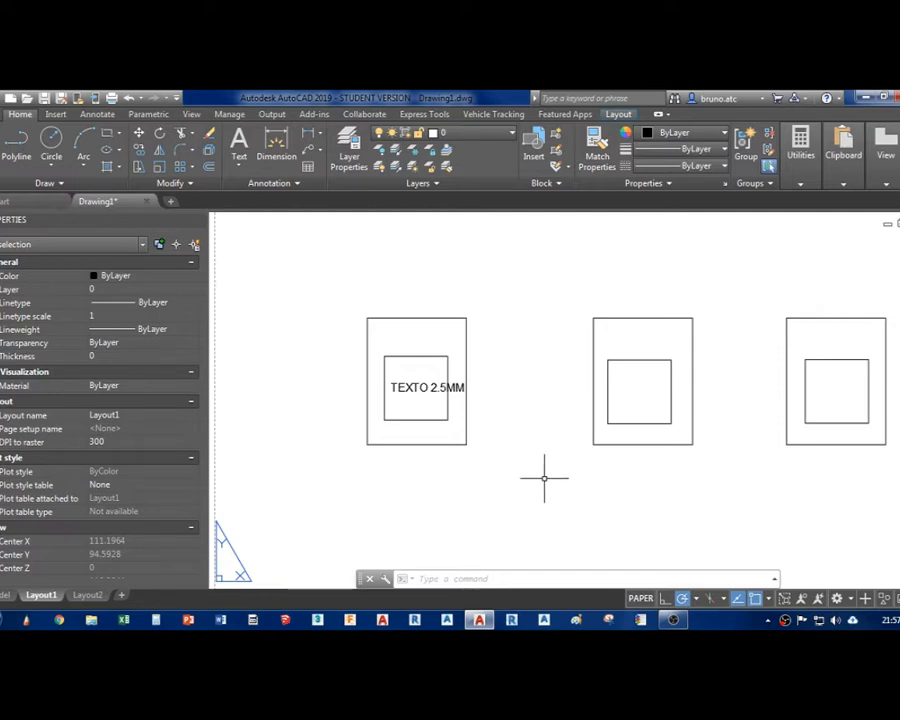
middle_drag(604, 483, 503, 481)
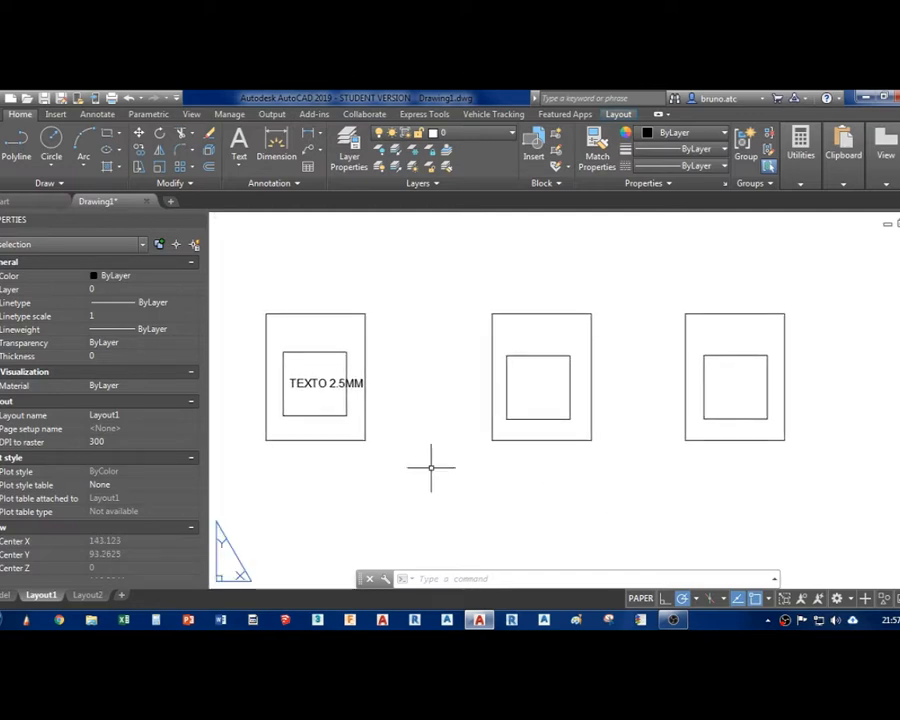
- In model space, copy the "TEXTO 2.5MM" text from the 1-unit square into the 100-unit square
click(9, 597)
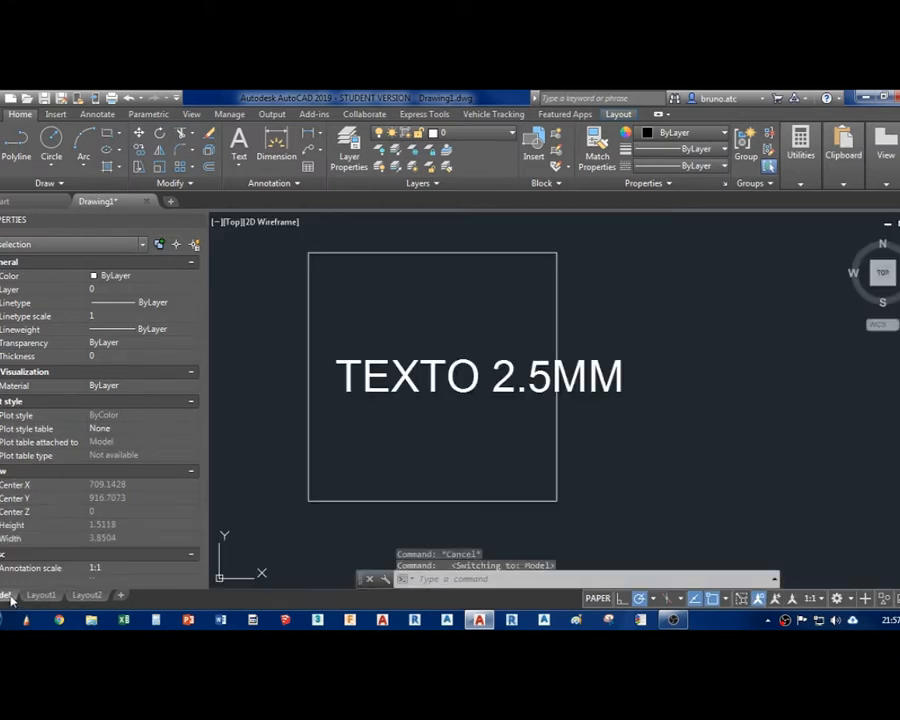
scroll(432, 432, down, 10)
middle_drag(639, 413, 317, 474)
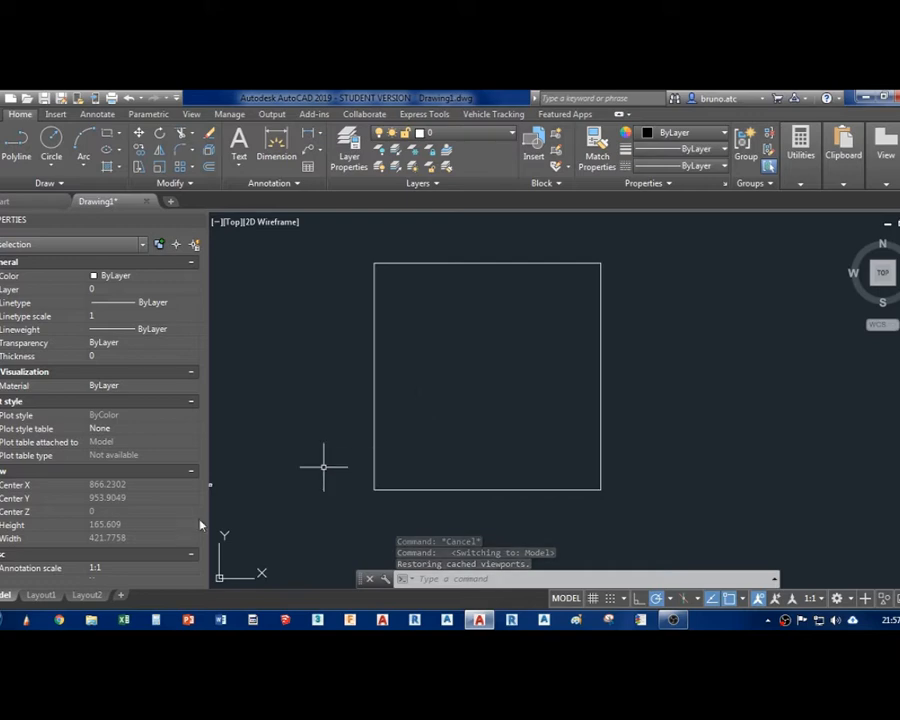
scroll(291, 444, up, 3)
scroll(280, 456, down, 8)
click(290, 442)
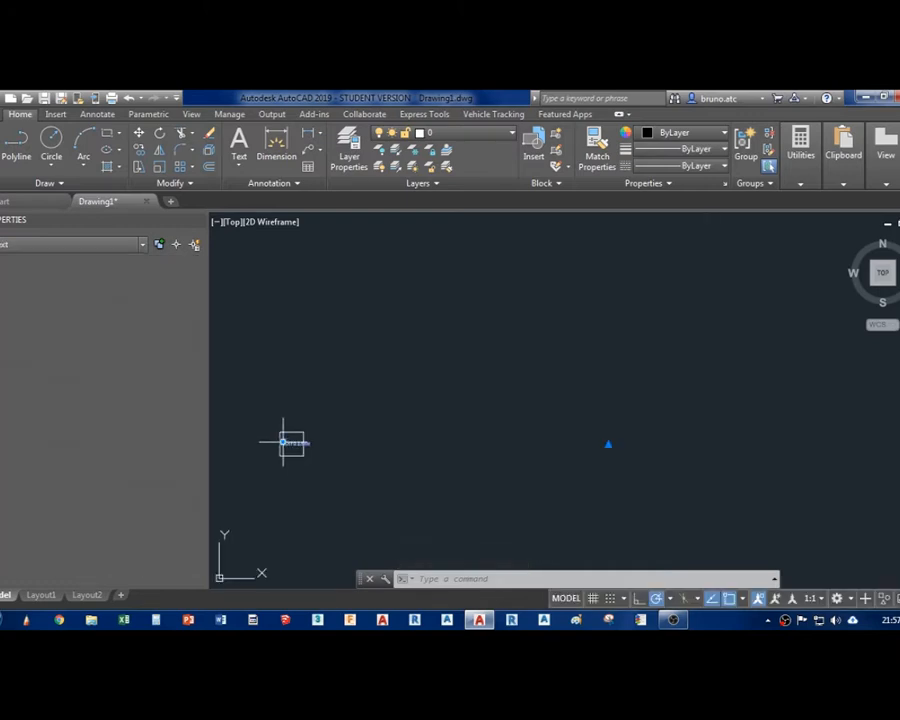
double_click(290, 440)
text(co)
key(Return)
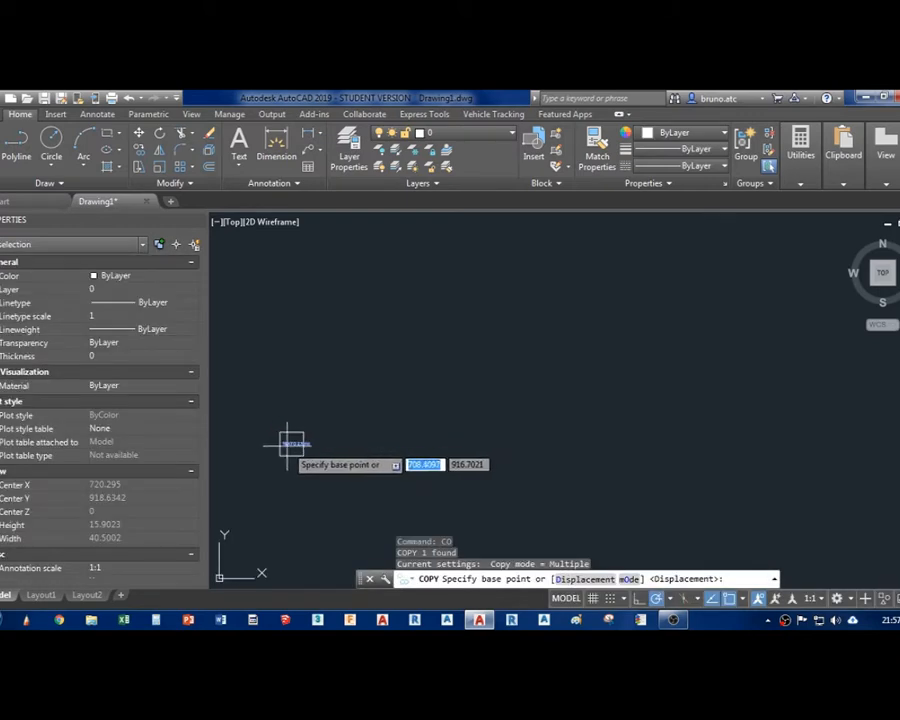
click(290, 445)
scroll(428, 398, down, 5)
middle_drag(590, 412, 211, 454)
scroll(597, 301, down, 4)
scroll(492, 396, up, 6)
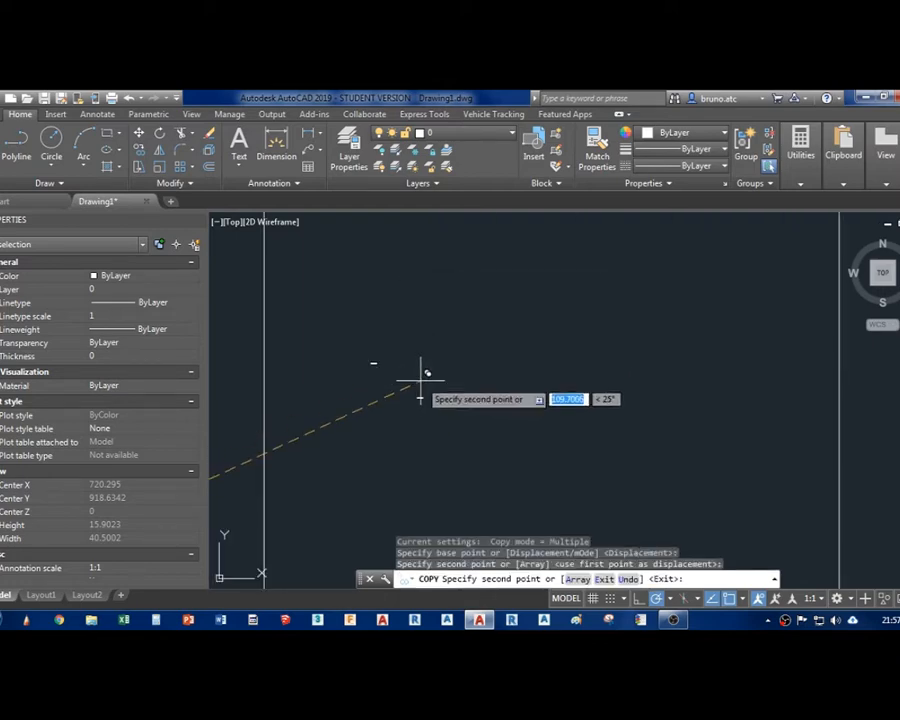
key(Escape)
- Open QuickCalc for the text height of the copy in the 100-unit square and calculate 2.5*50
click(374, 362)
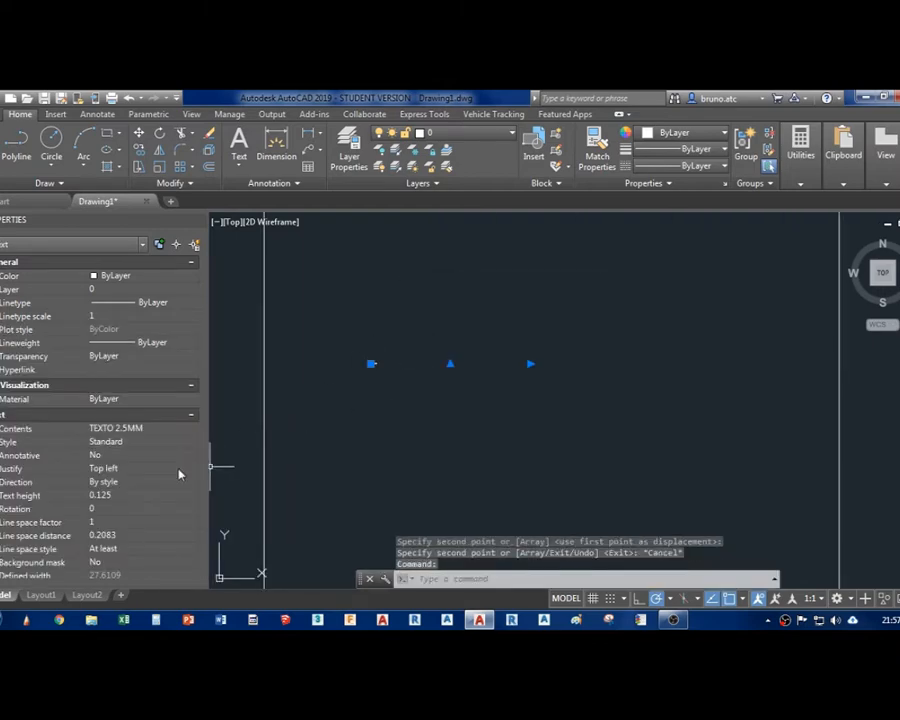
click(173, 495)
click(190, 496)
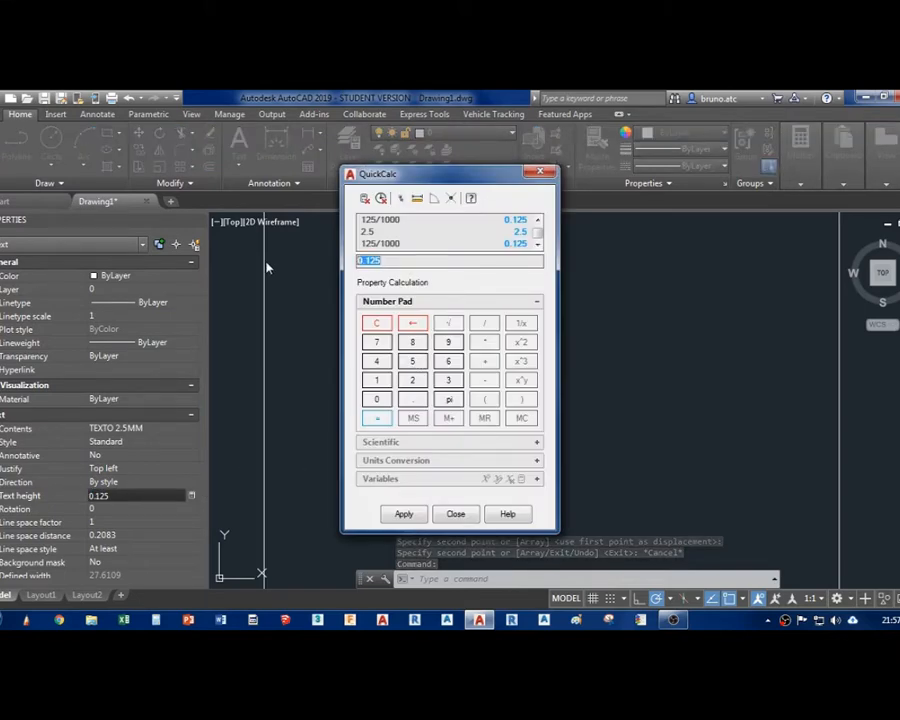
text(2.5*50)
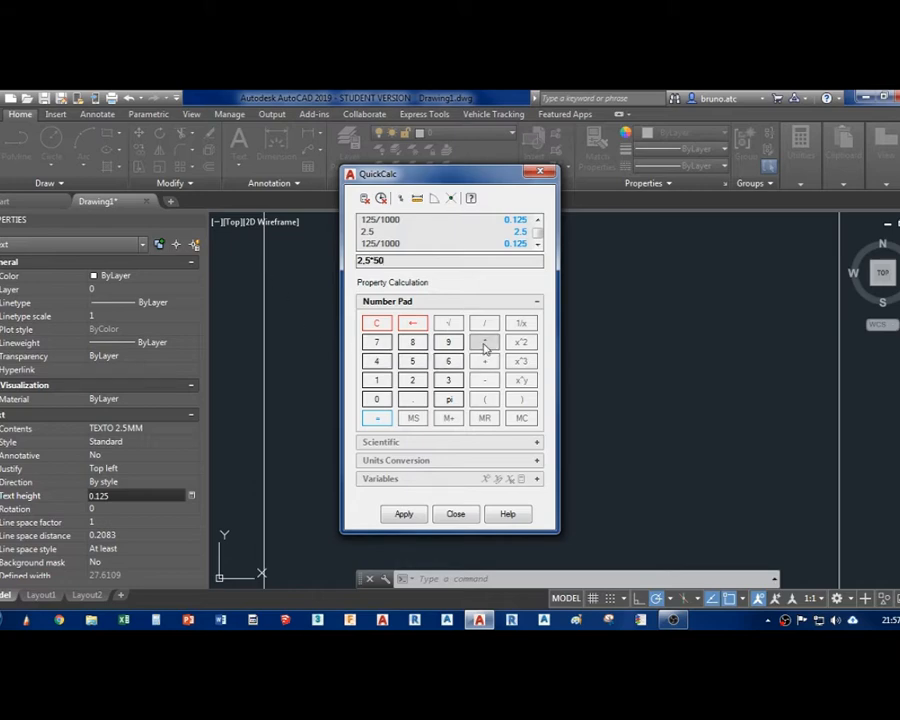
click(484, 347)
click(515, 392)
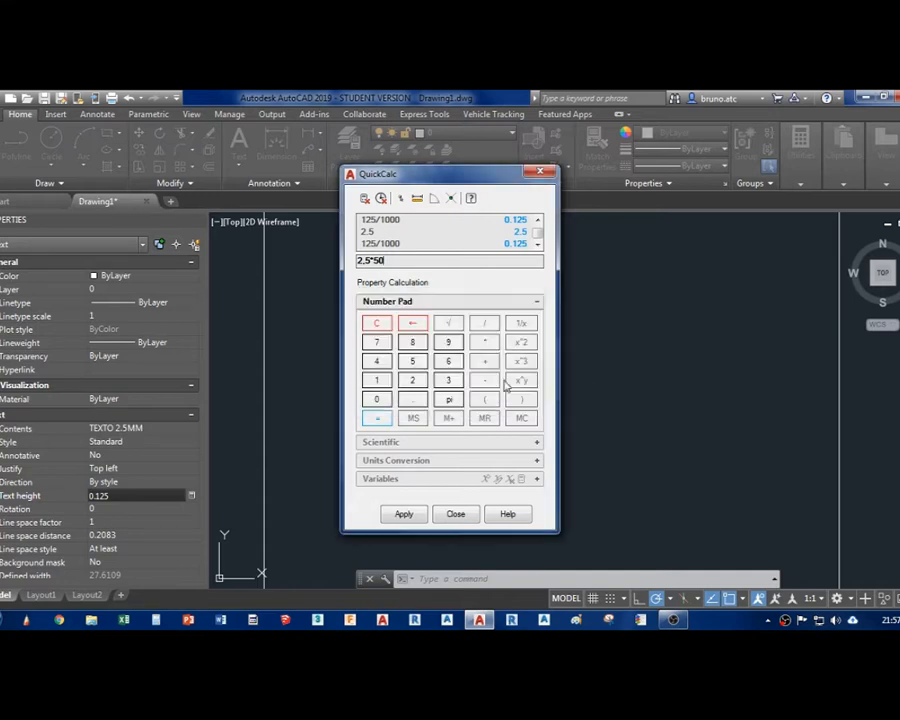
click(409, 393)
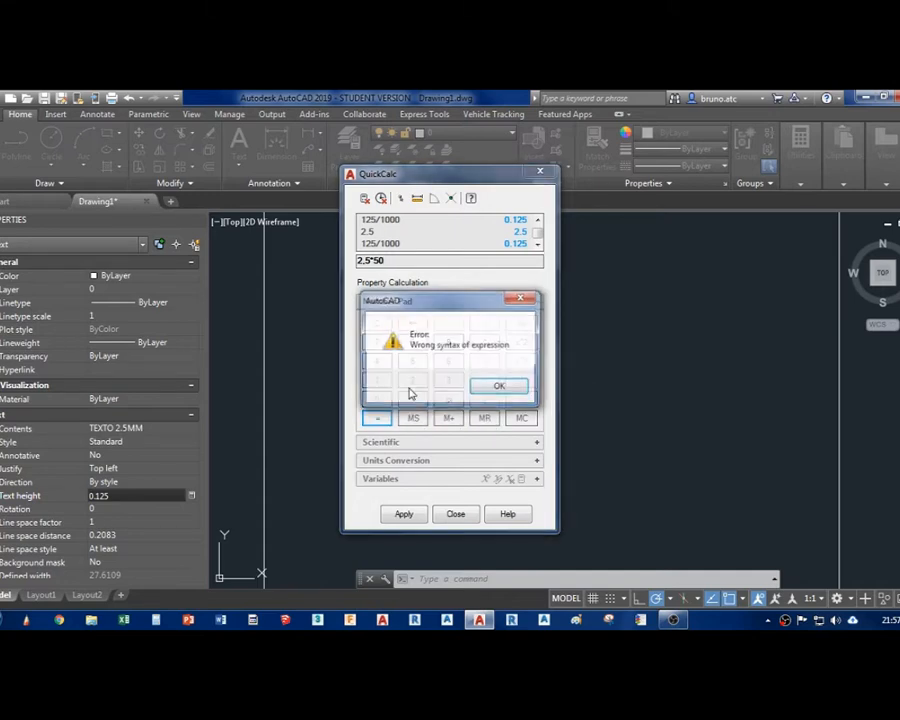
click(498, 385)
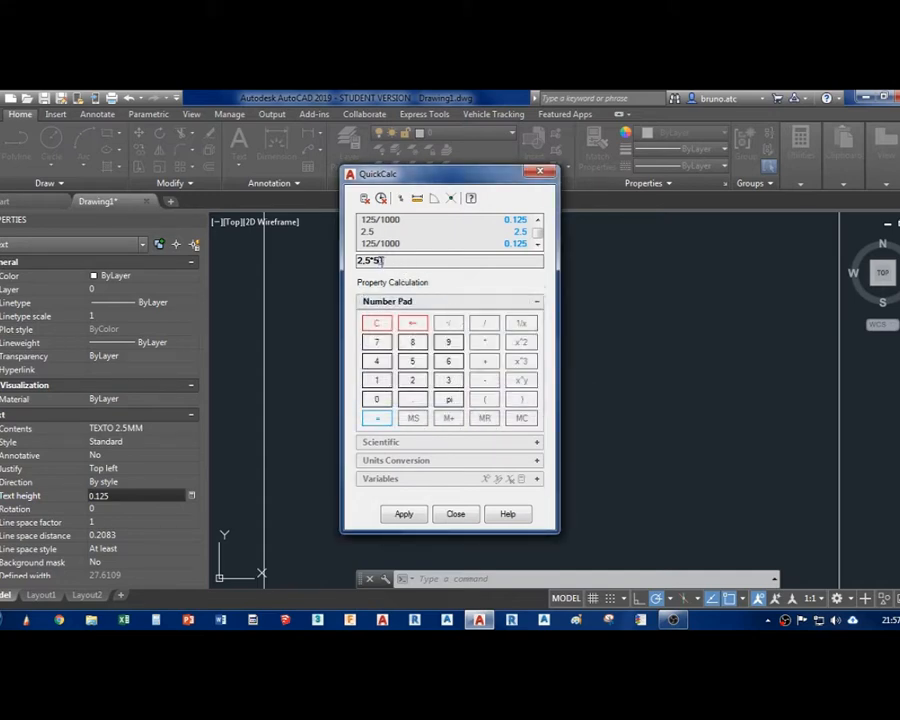
key(BackSpace)
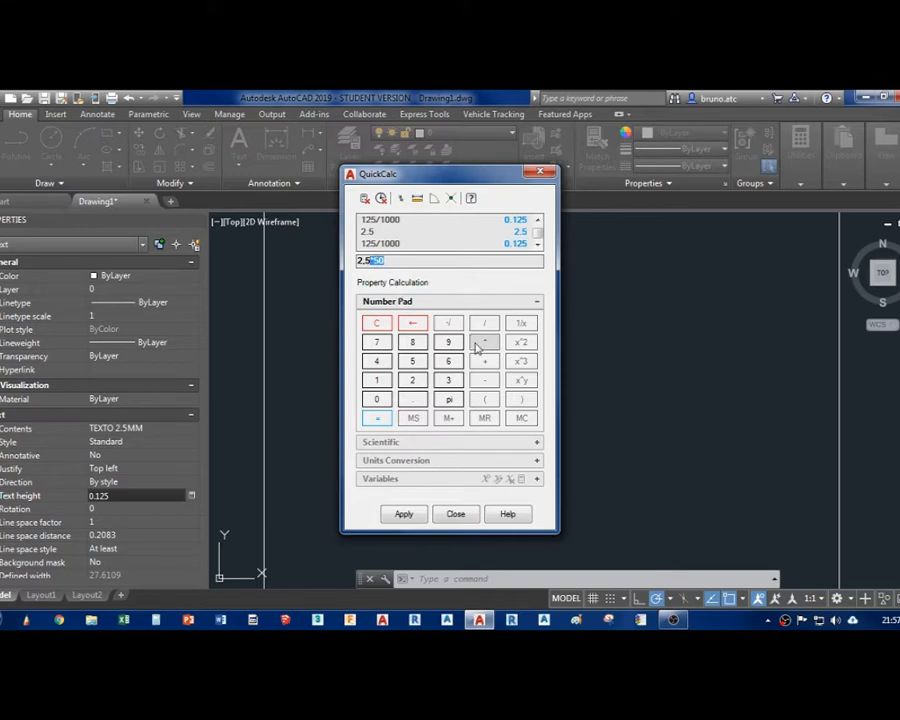
key(BackSpace)
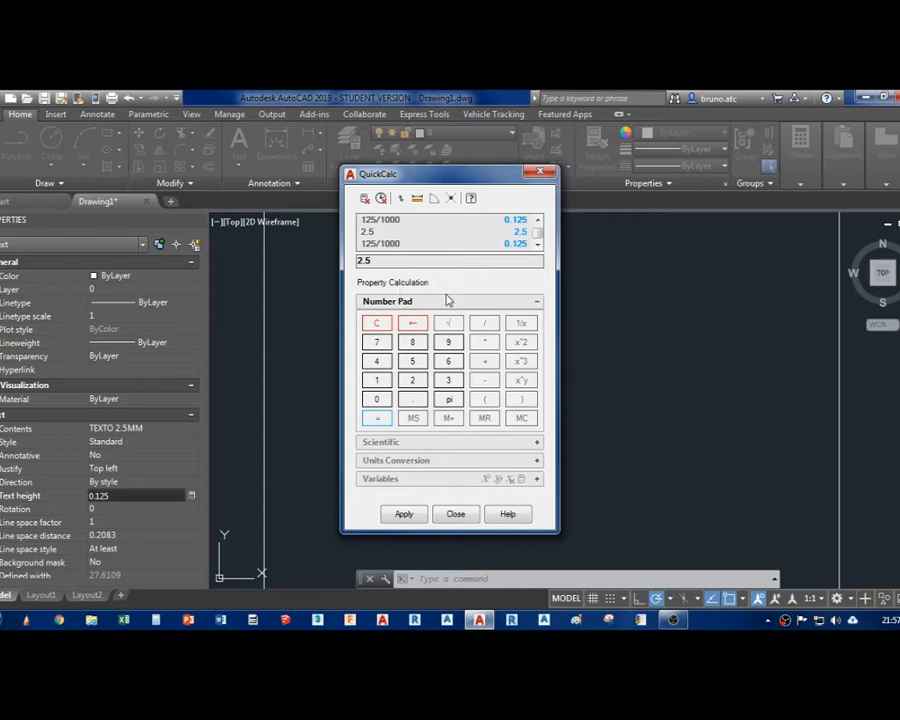
click(484, 342)
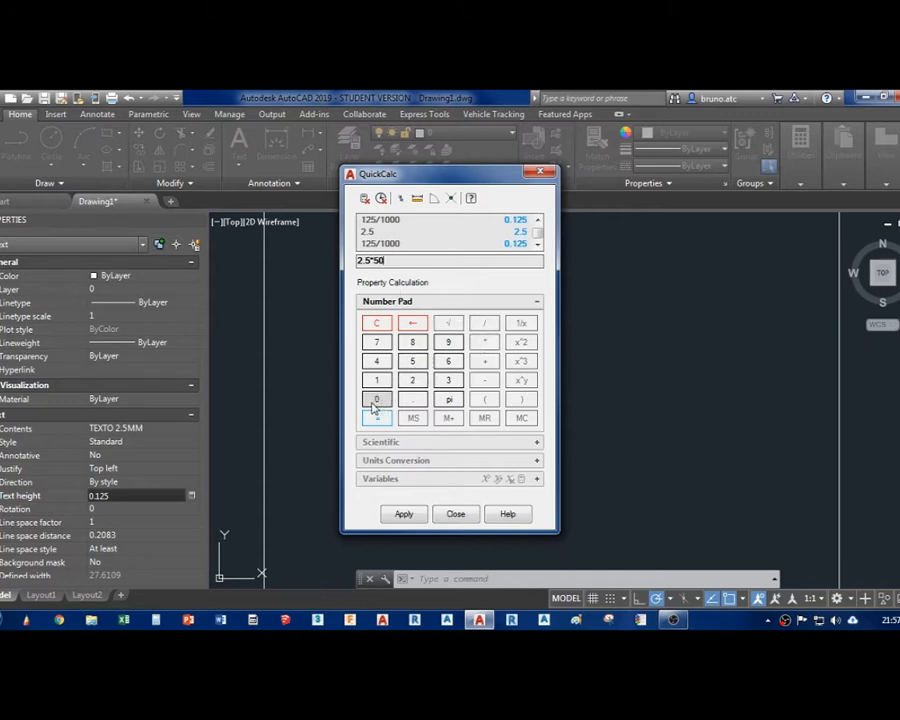
key(Return)
- Divide the calculated result by 10 and apply 12.5 as the copied text's height
click(484, 324)
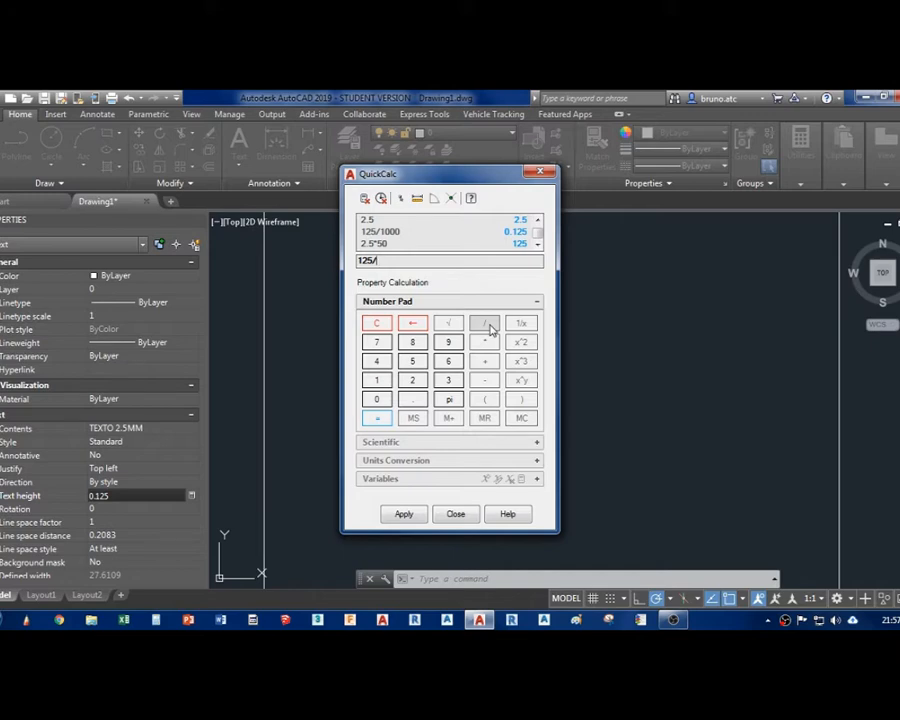
key(Return)
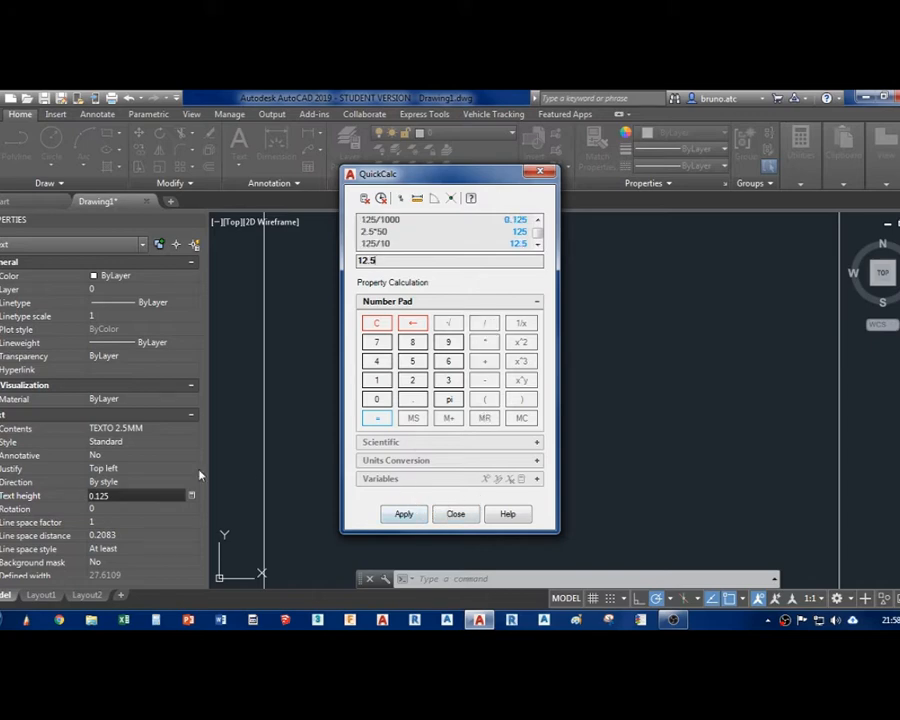
click(405, 522)
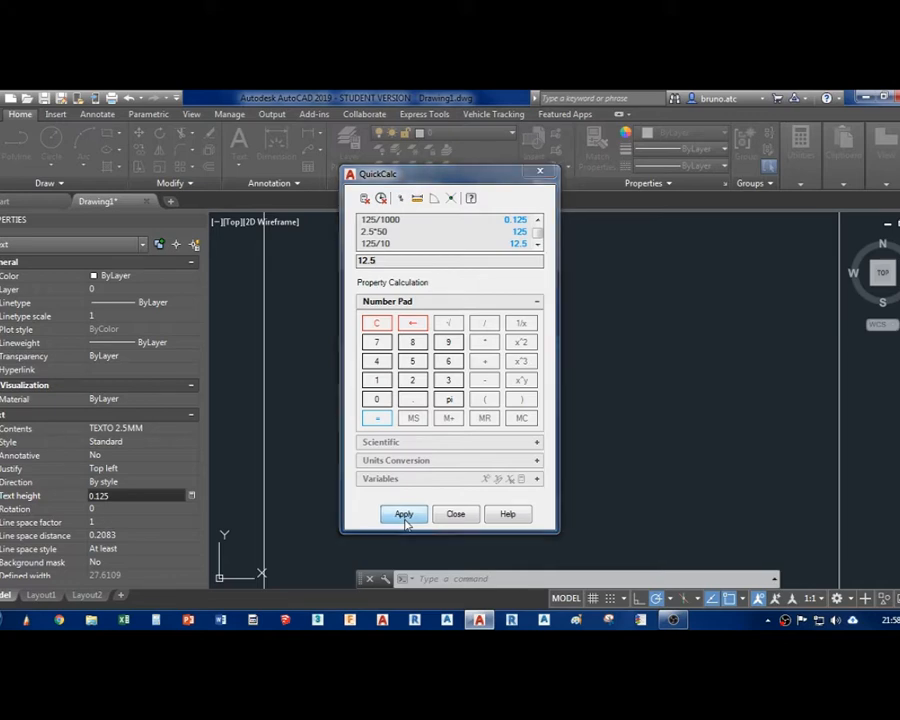
scroll(475, 415, down, 5)
middle_drag(475, 415, 384, 415)
scroll(390, 400, up, 2)
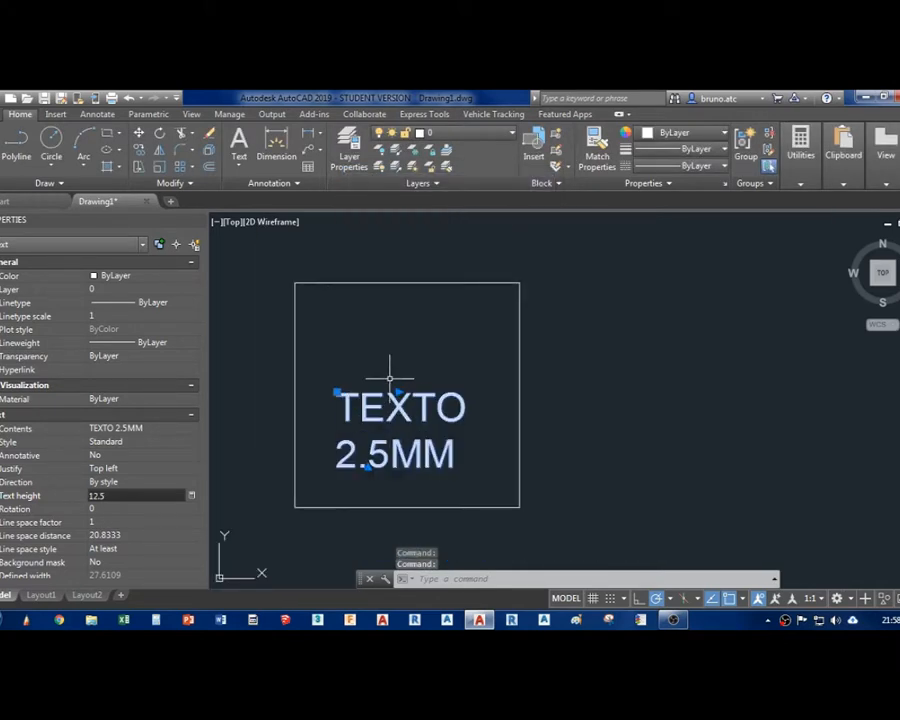
- Measure the height of the word "TEXTO" in Layout1's middle viewport, comparing it with the left viewport's text
click(41, 595)
click(490, 413)
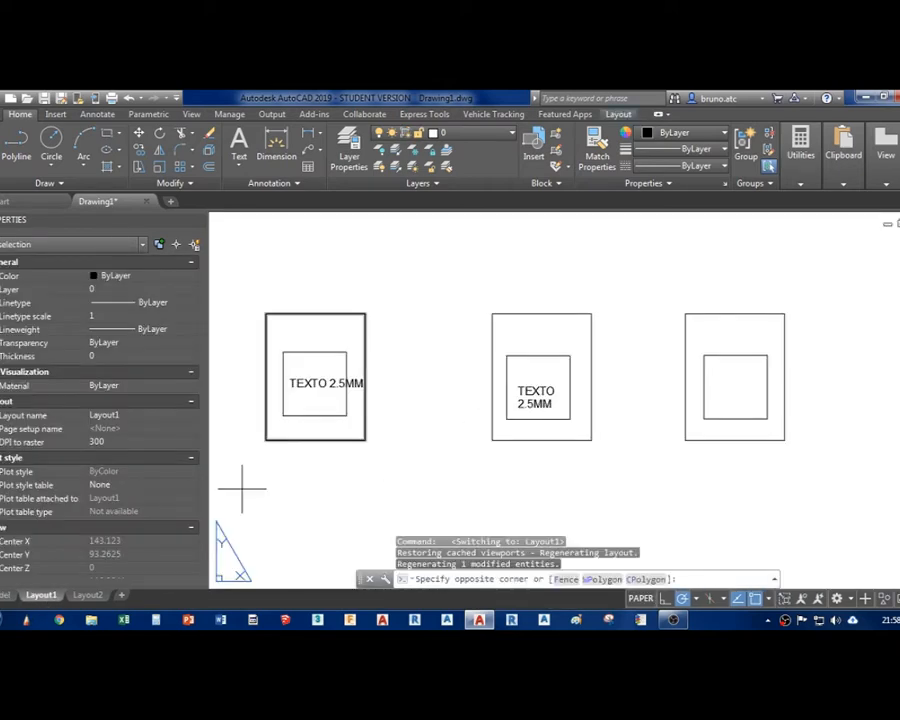
scroll(460, 400, up, 2)
middle_drag(565, 420, 599, 436)
middle_drag(425, 383, 479, 391)
scroll(343, 410, down, 2)
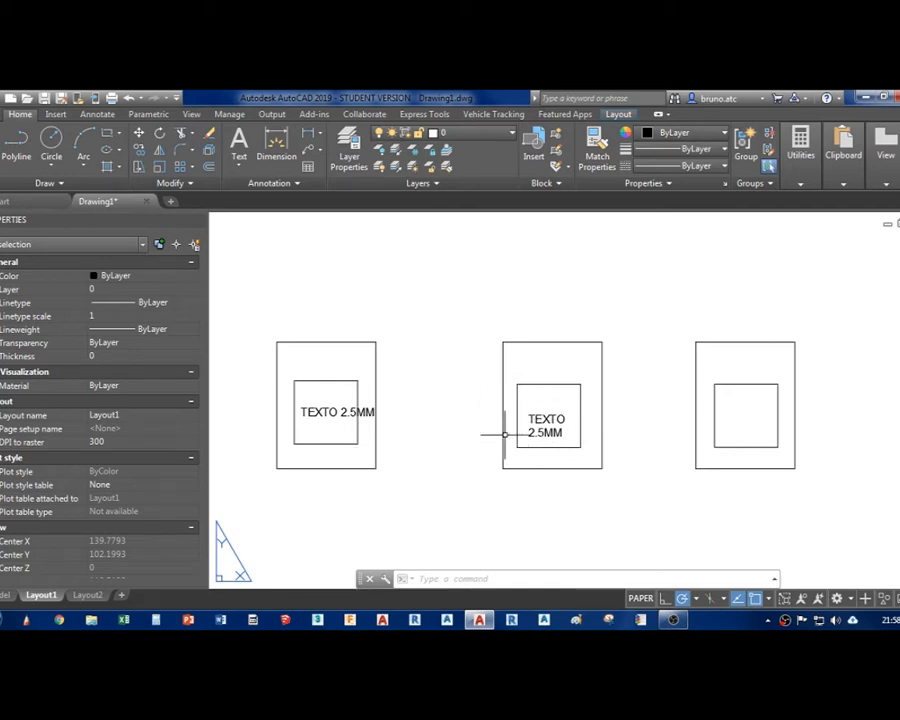
scroll(502, 432, up, 6)
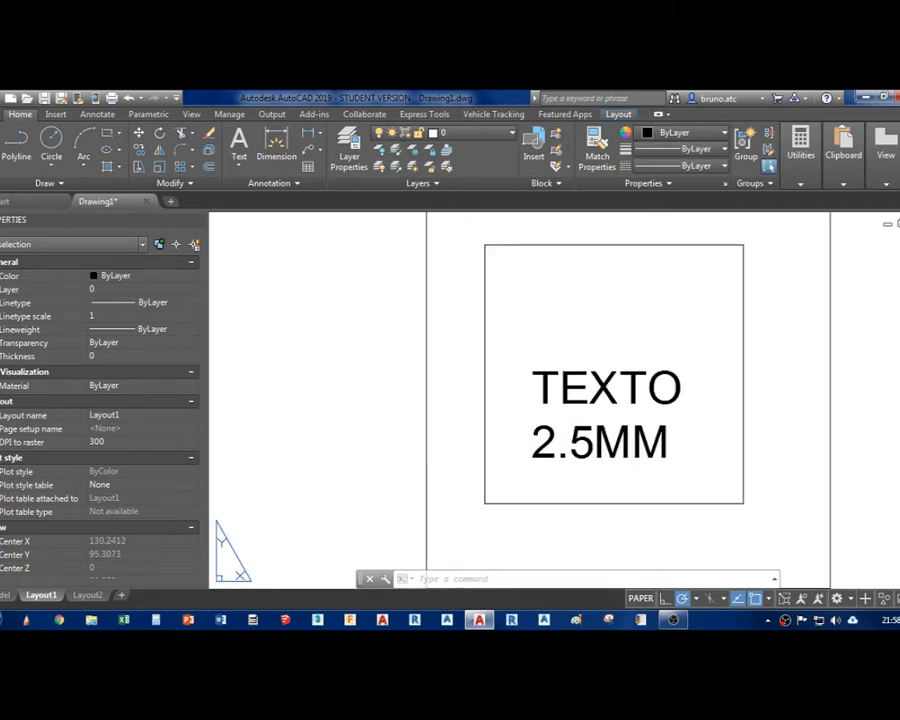
text(dist)
key(Return)
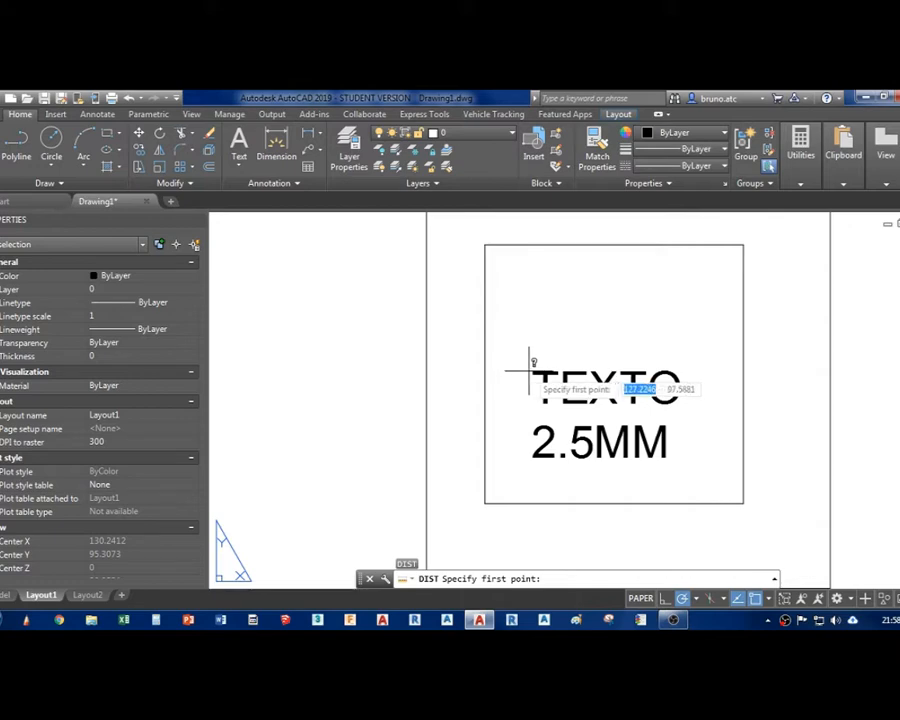
click(530, 376)
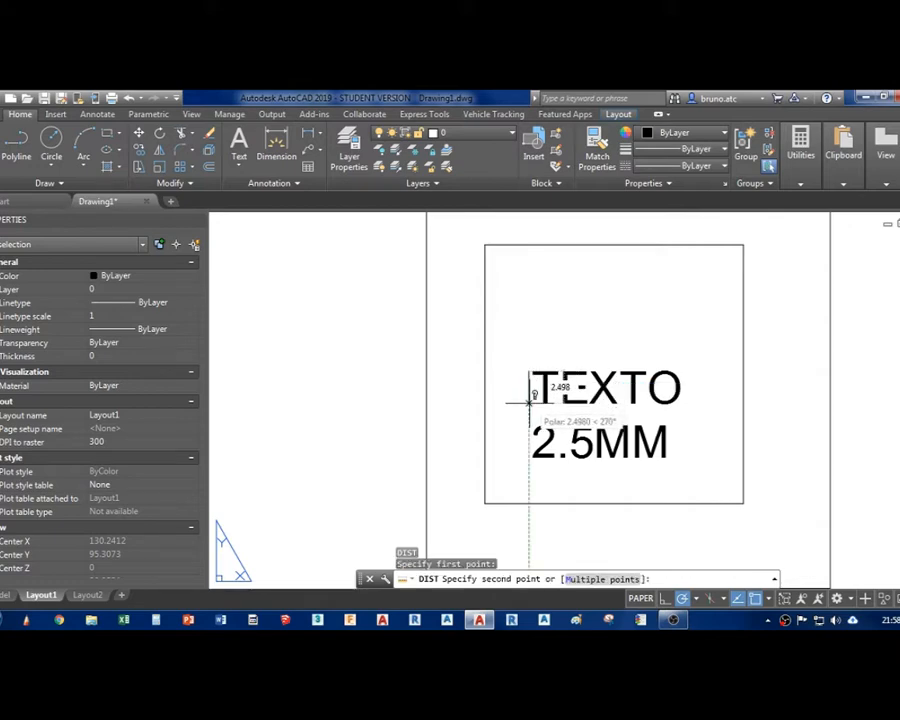
key(Escape)
scroll(530, 400, down, 4)
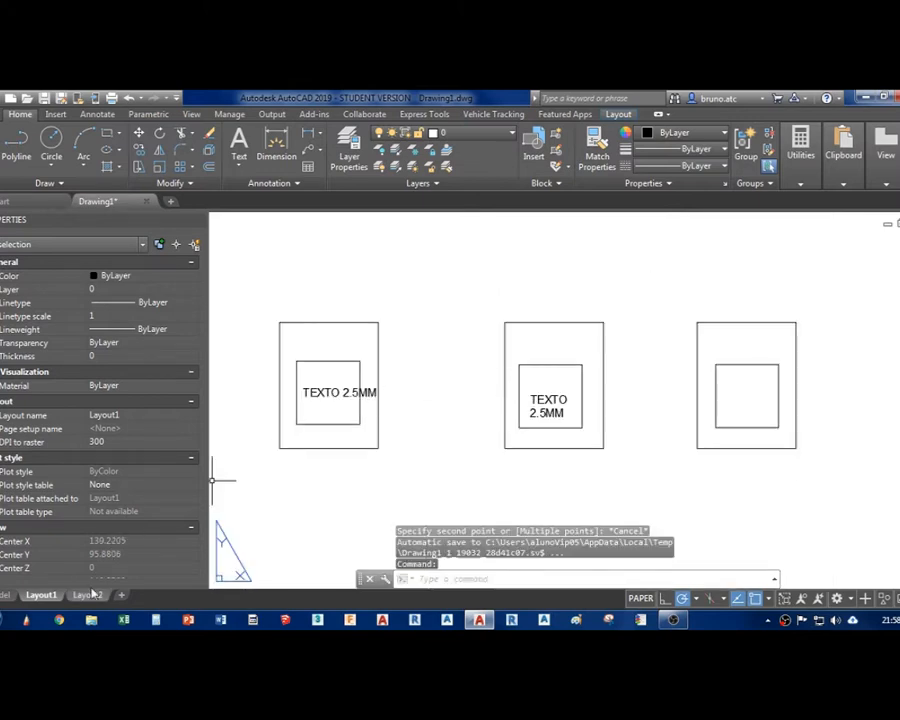
- In model space, narrow the frame of the 1-unit square's "TEXTO 2.5MM" so it wraps onto two lines, and check it in Layout1
click(7, 596)
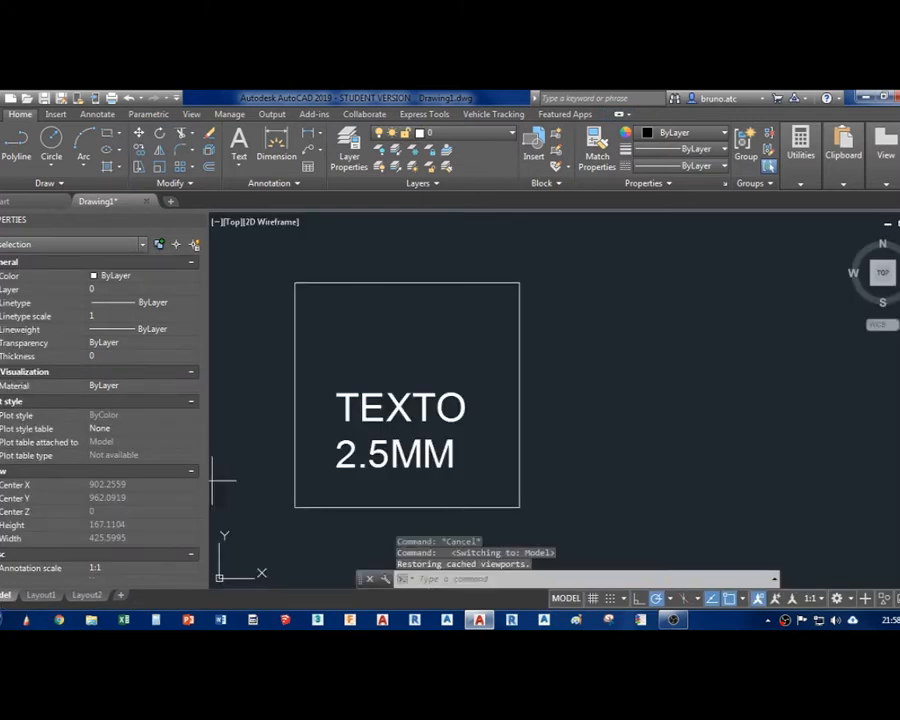
click(397, 433)
scroll(398, 432, down, 4)
key(Escape)
scroll(389, 438, up, 2)
middle_drag(338, 455, 405, 435)
scroll(405, 434, down, 5)
scroll(446, 374, up, 6)
click(394, 381)
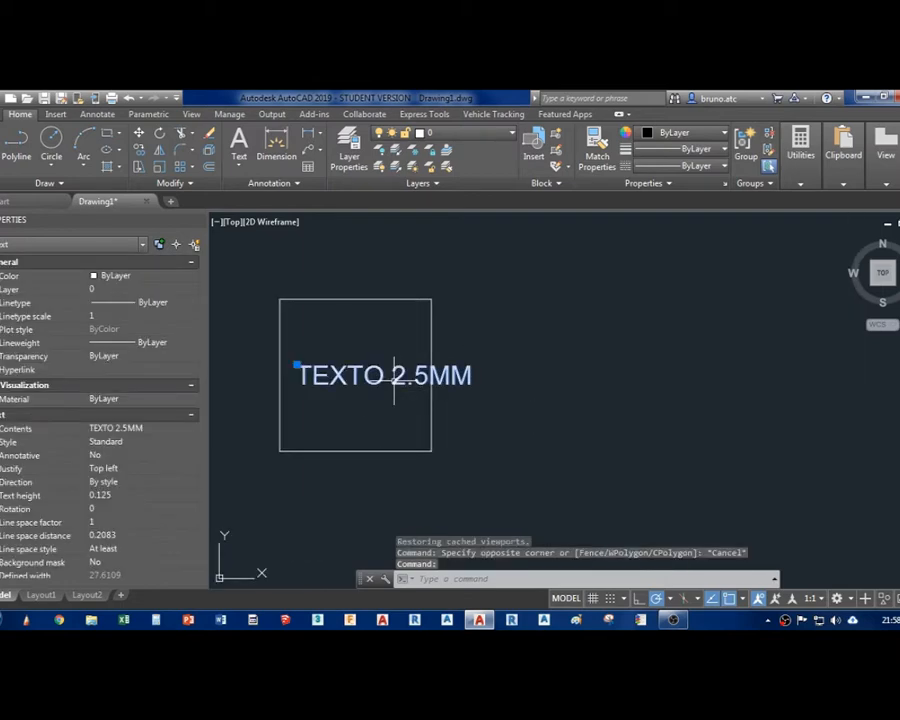
scroll(423, 378, down, 12)
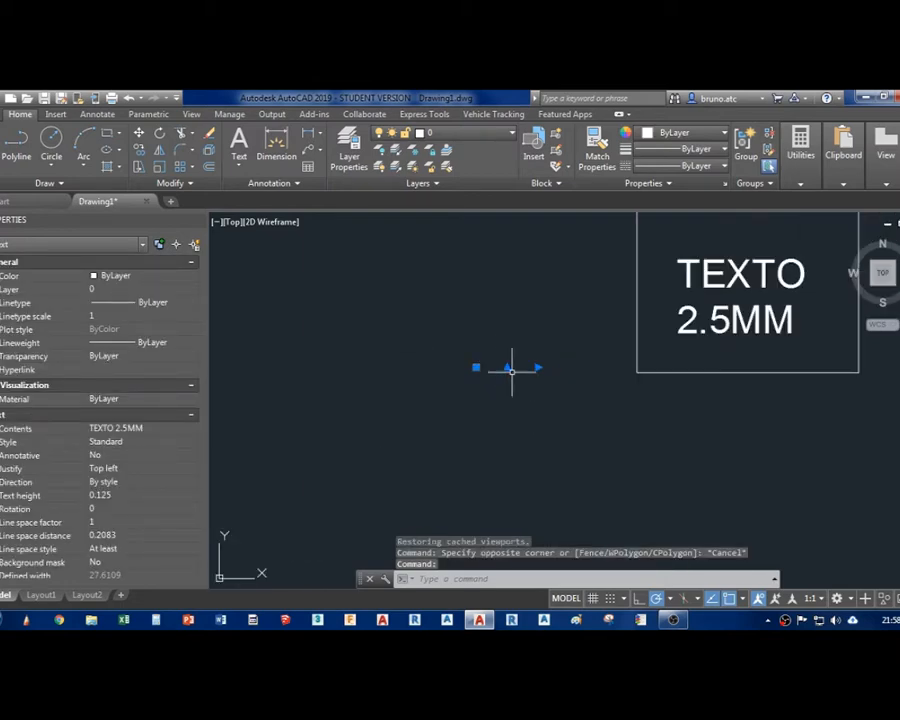
click(538, 368)
scroll(505, 366, up, 8)
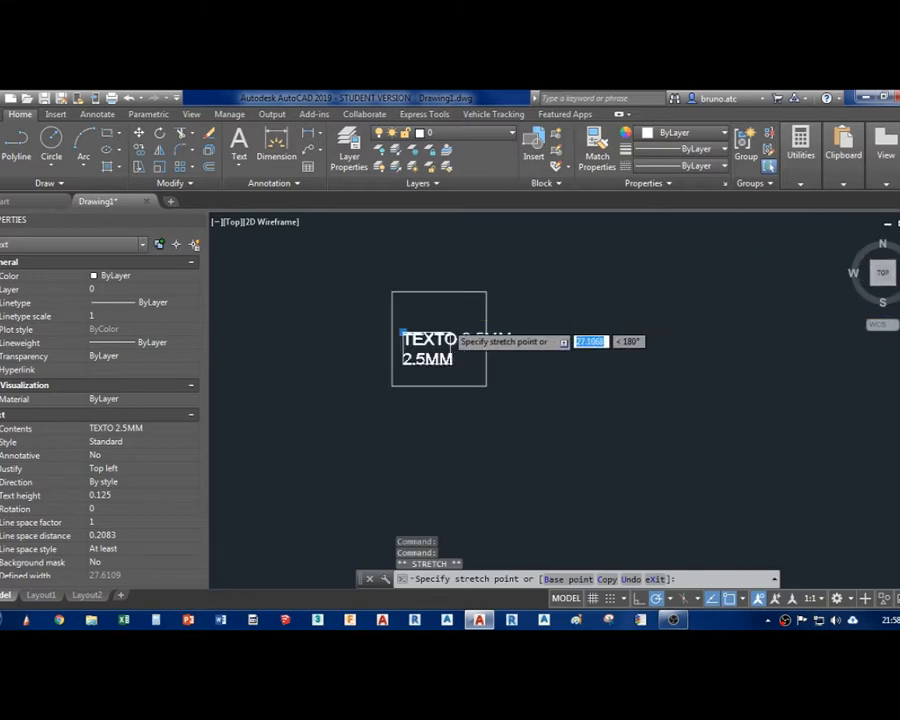
scroll(451, 329, up, 2)
click(477, 331)
scroll(479, 328, down, 2)
scroll(568, 365, down, 8)
scroll(652, 359, down, 8)
middle_drag(672, 366, 281, 468)
scroll(325, 470, down, 6)
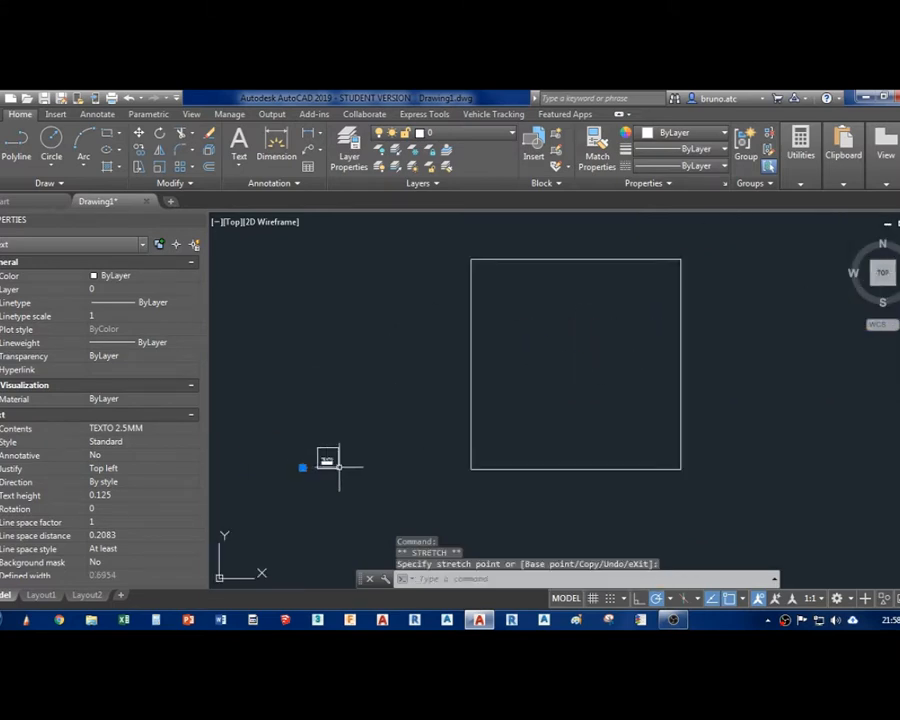
click(41, 595)
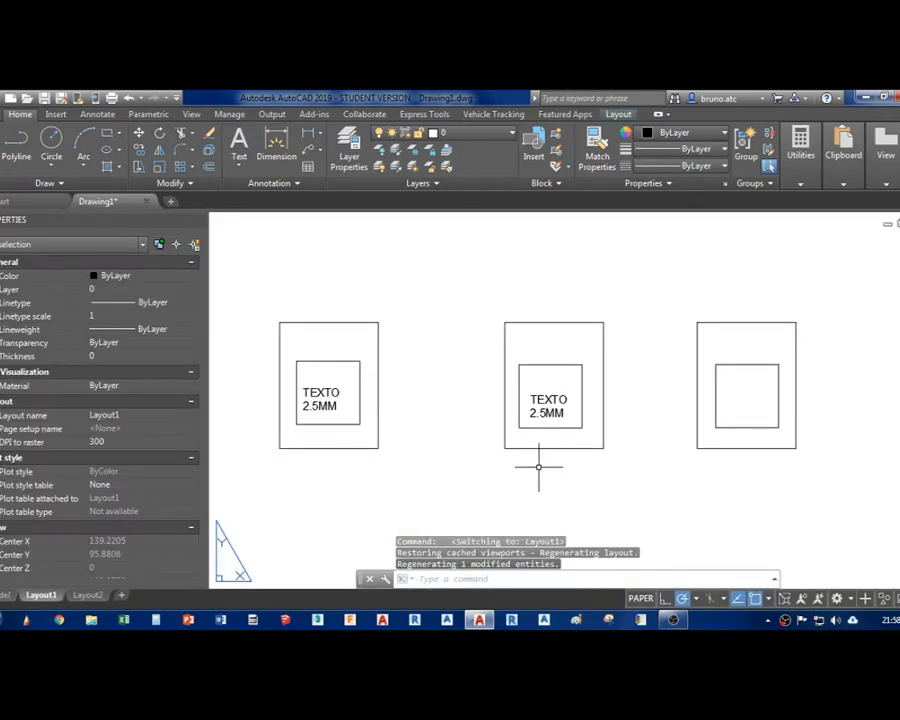
- In model space, copy the "TEXTO 2.5MM" text from the 100-unit square into the 1000-unit square
click(6, 595)
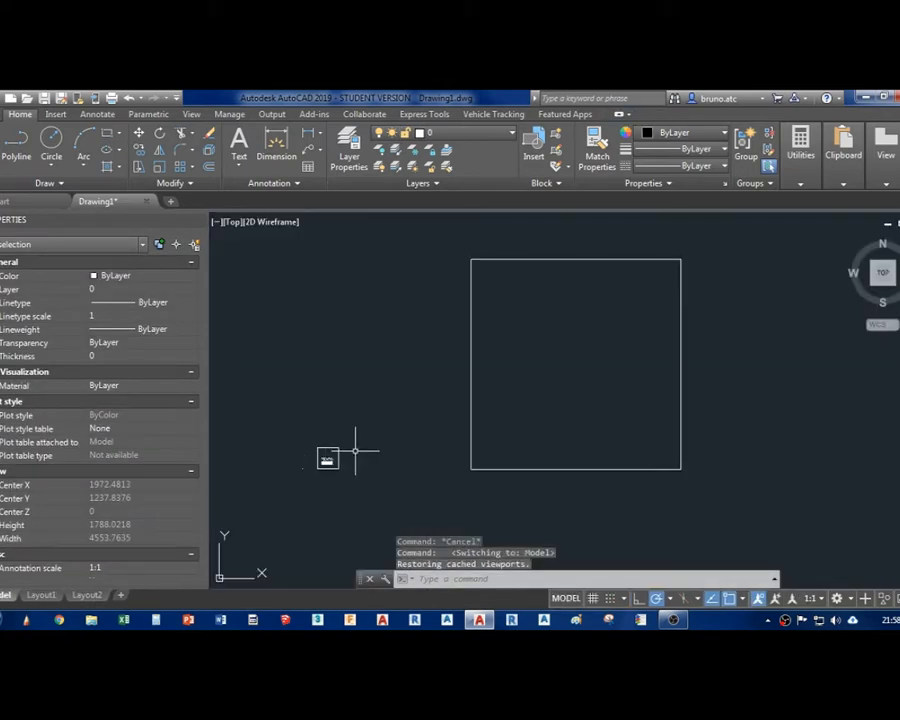
click(329, 460)
text(co)
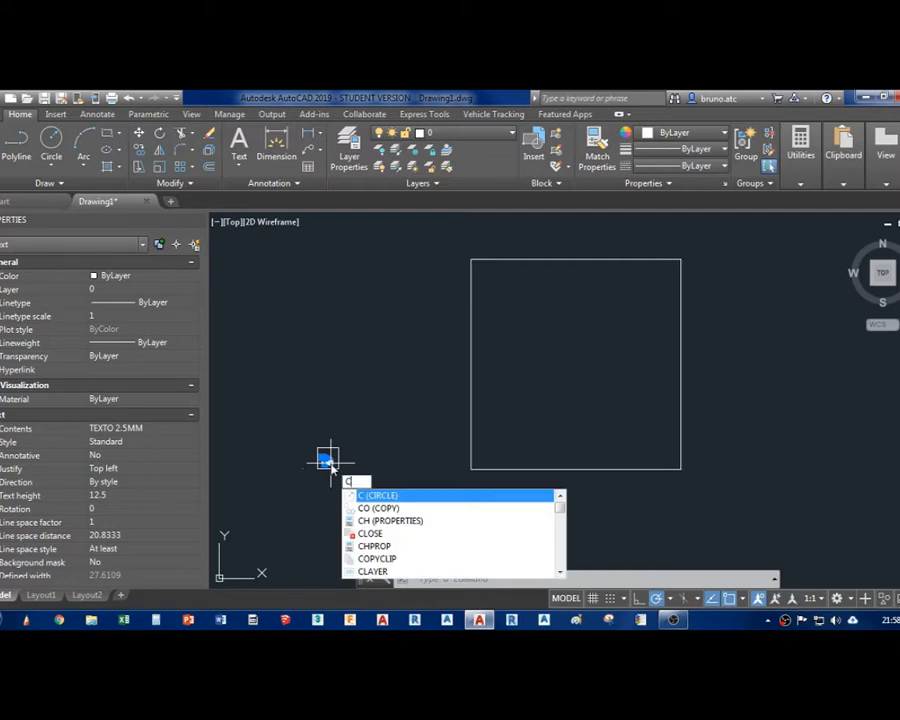
key(Return)
click(328, 459)
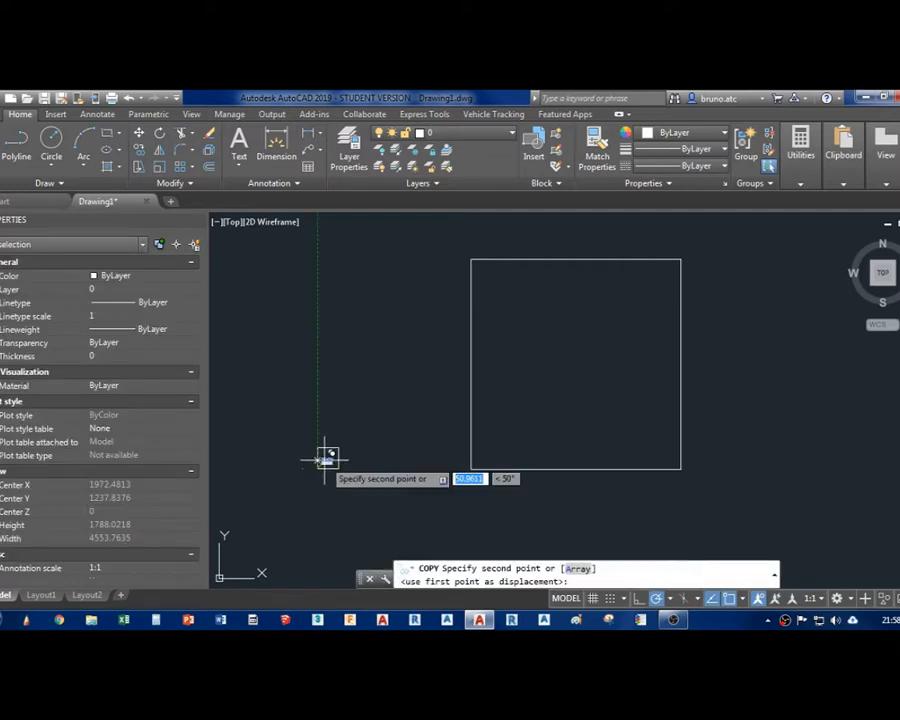
click(557, 367)
key(Escape)
- Calculate 2.5*50 and then 125/1 in QuickCalc, and apply 125 as the text height of the copy in the 1000-unit square
scroll(560, 372, up, 5)
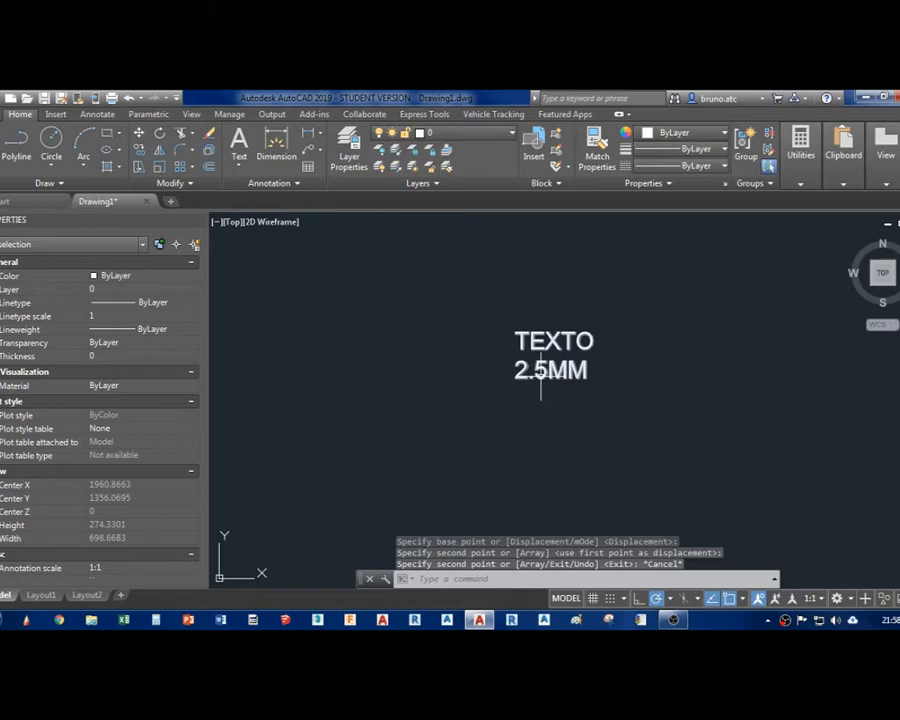
click(541, 370)
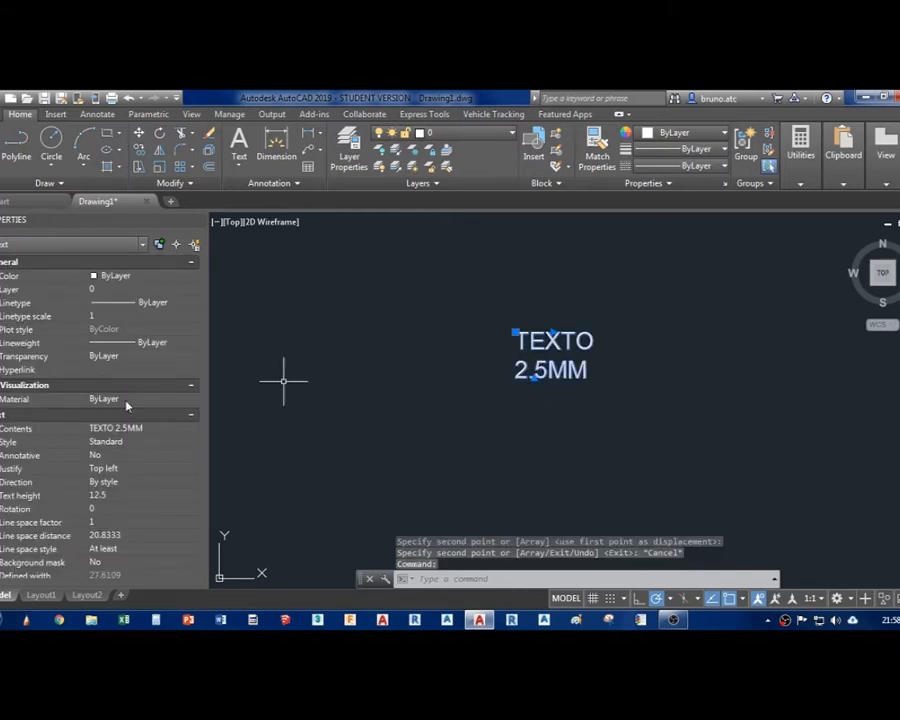
click(190, 494)
click(191, 495)
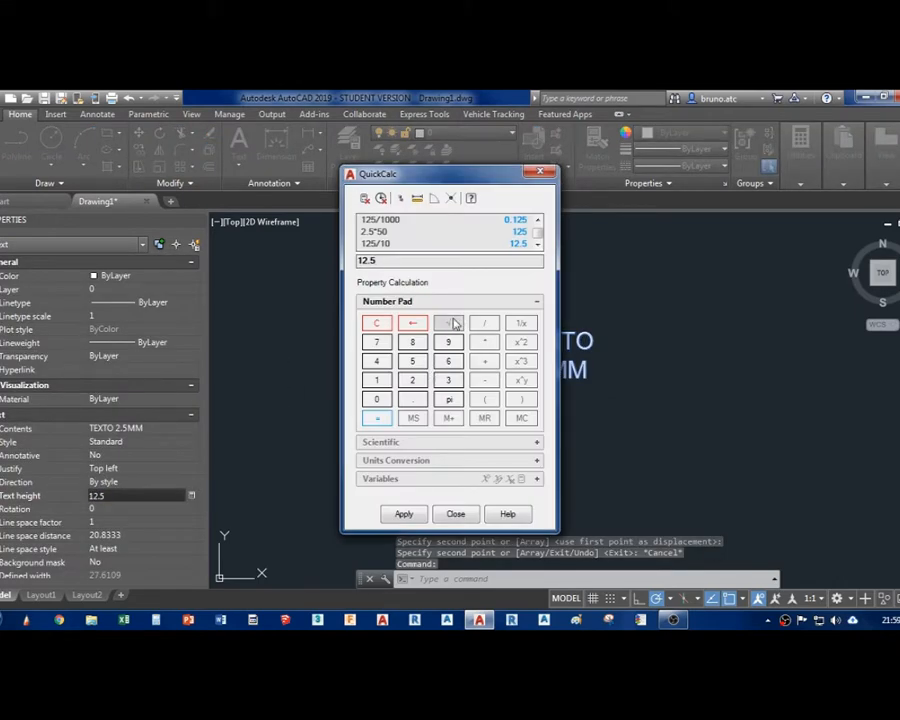
double_click(396, 262)
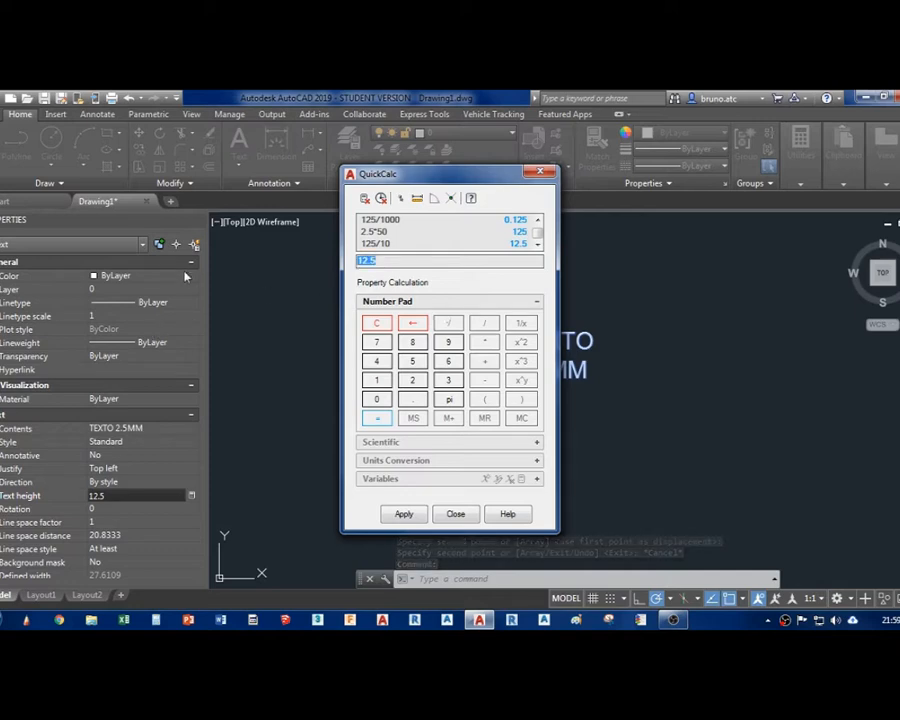
text(2)
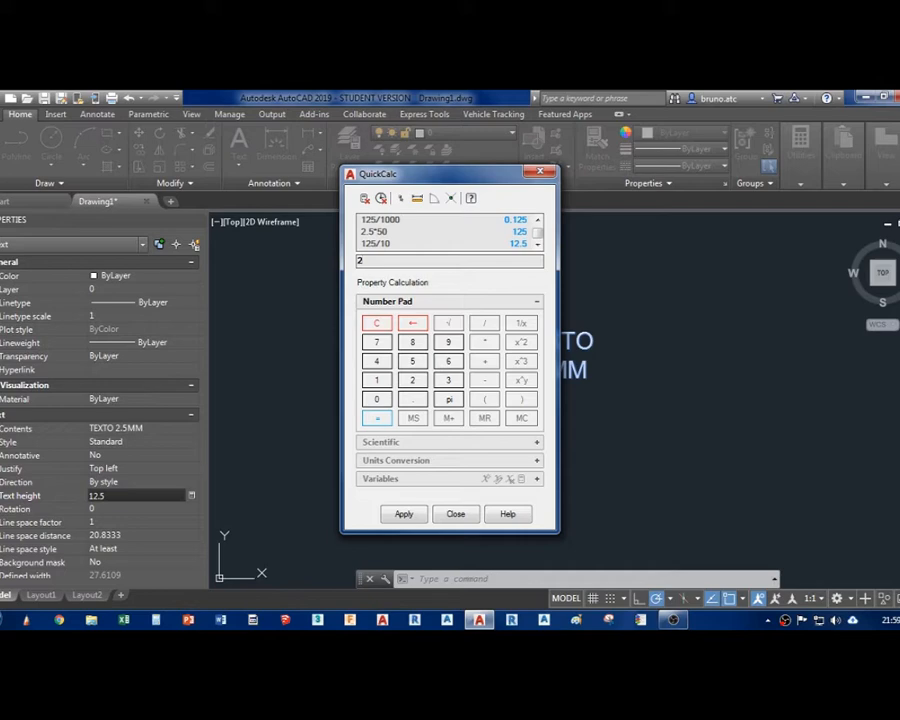
key(Return)
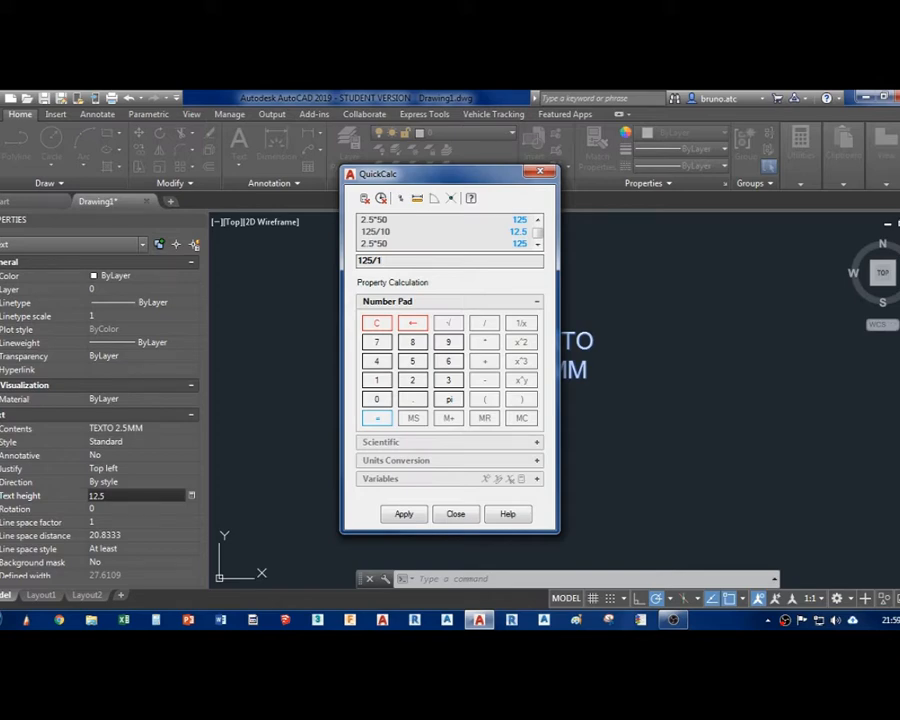
key(Return)
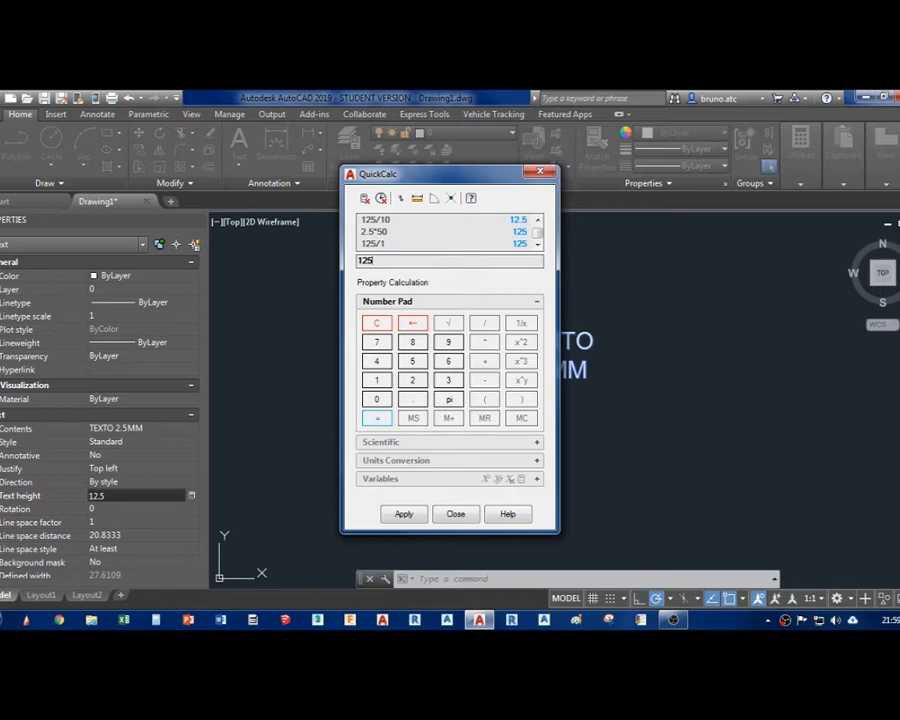
click(403, 514)
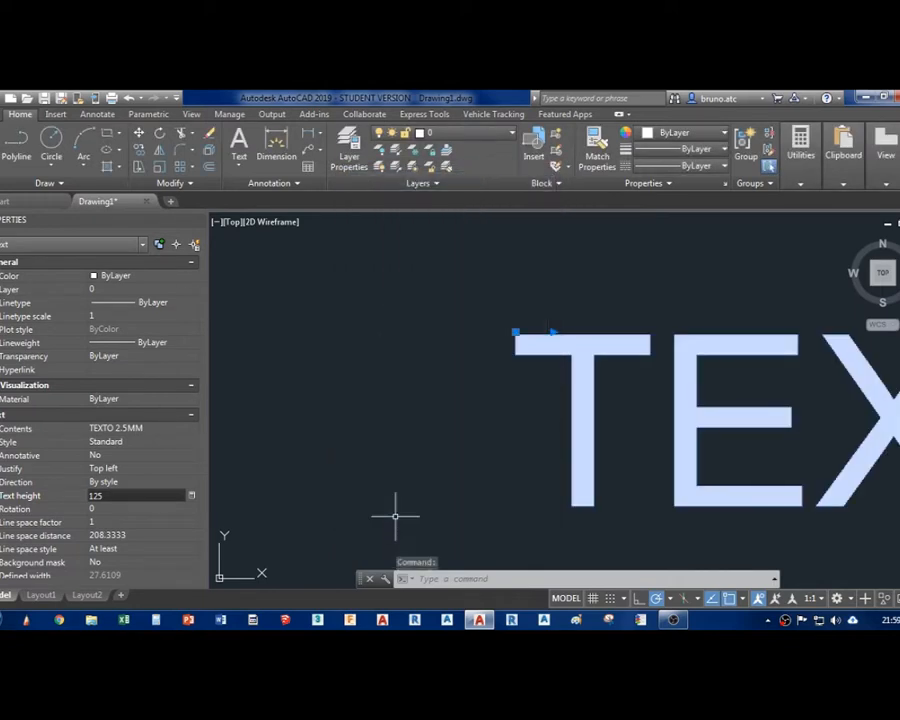
- Move the enlarged text up and to the left within the 1000-unit square
scroll(472, 464, down, 5)
scroll(460, 486, up, 1)
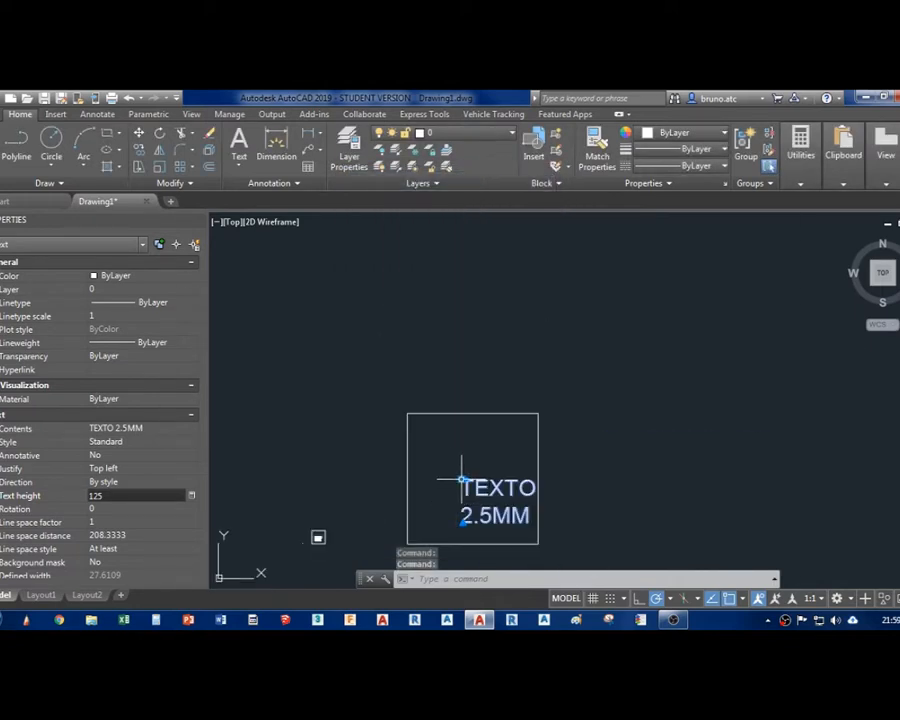
click(462, 480)
click(429, 459)
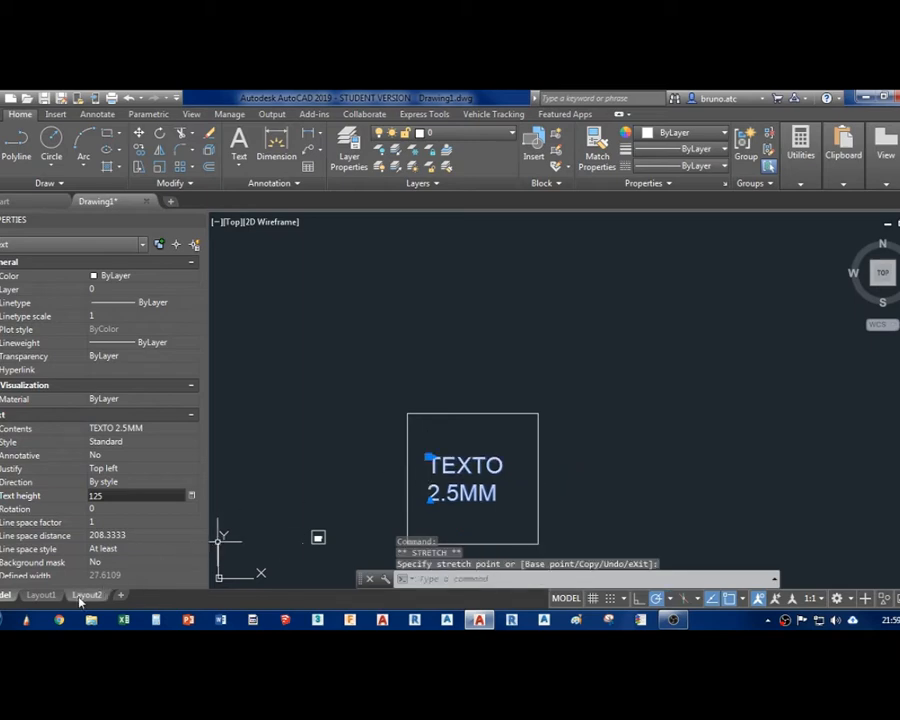
- Move the "TEXTO 2.5MM" text in the 1-unit square slightly upward to make room for a third line
middle_drag(316, 534, 410, 440)
scroll(363, 498, up, 2)
scroll(388, 388, up, 3)
scroll(399, 458, up, 3)
scroll(388, 393, up, 5)
middle_drag(407, 303, 399, 424)
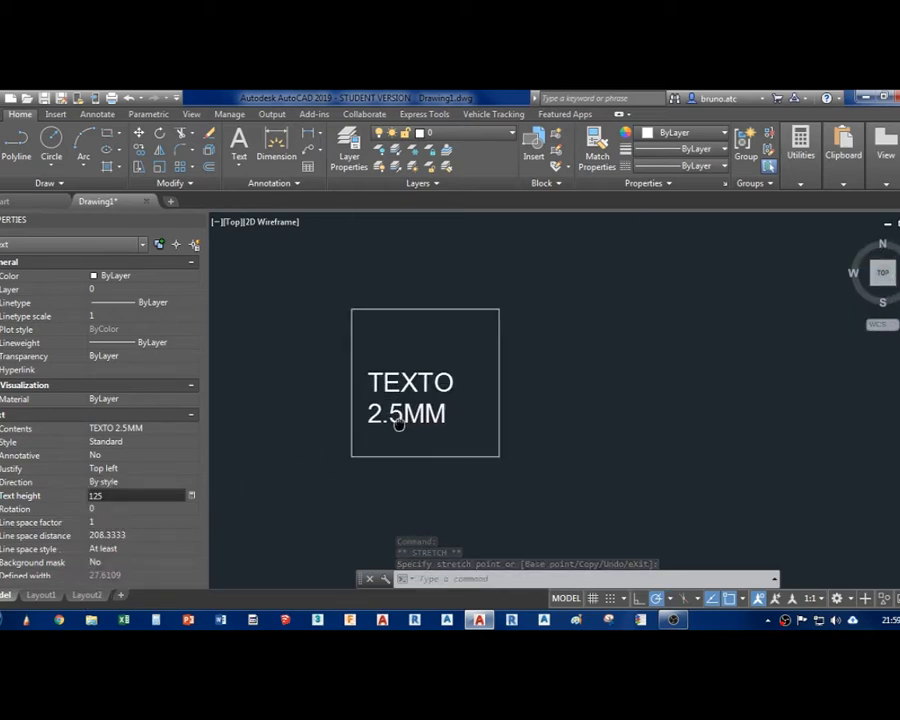
click(400, 420)
click(367, 373)
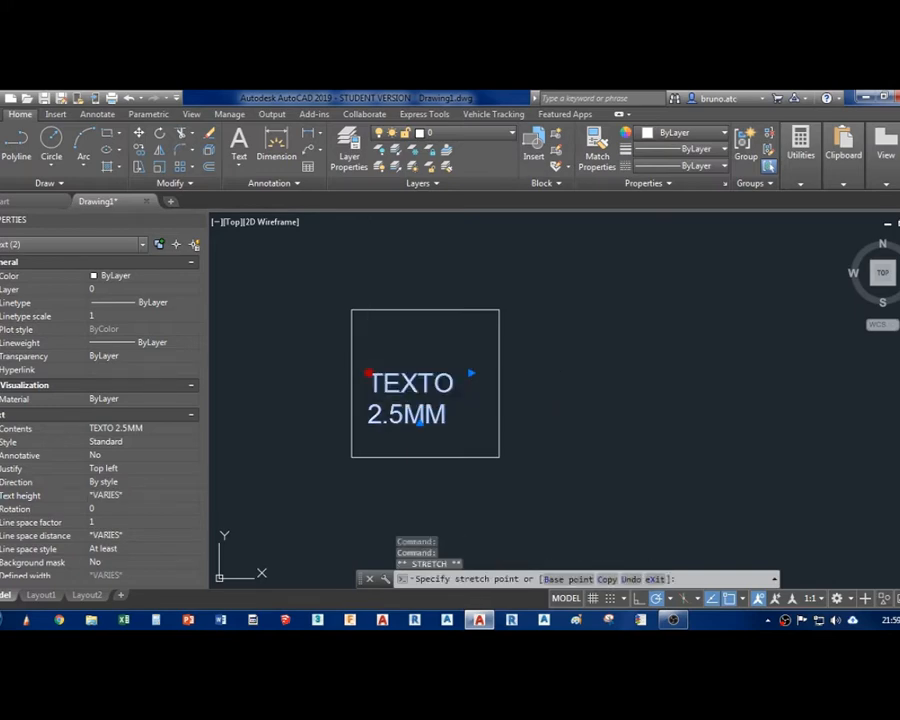
click(368, 355)
- Add a third line reading "(M)" to the text in the 1-unit square
click(450, 396)
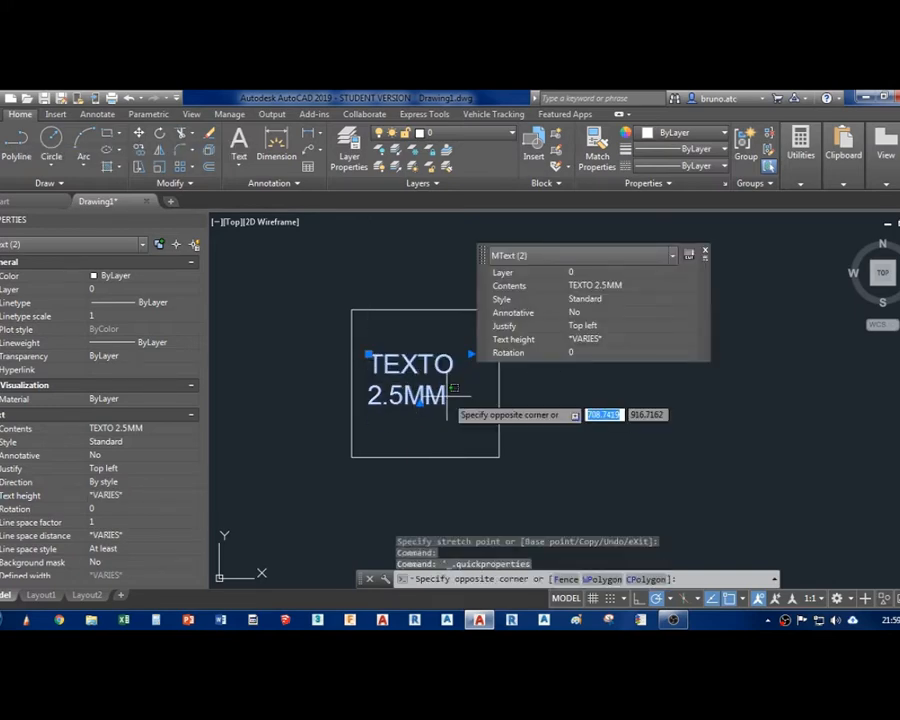
click(445, 397)
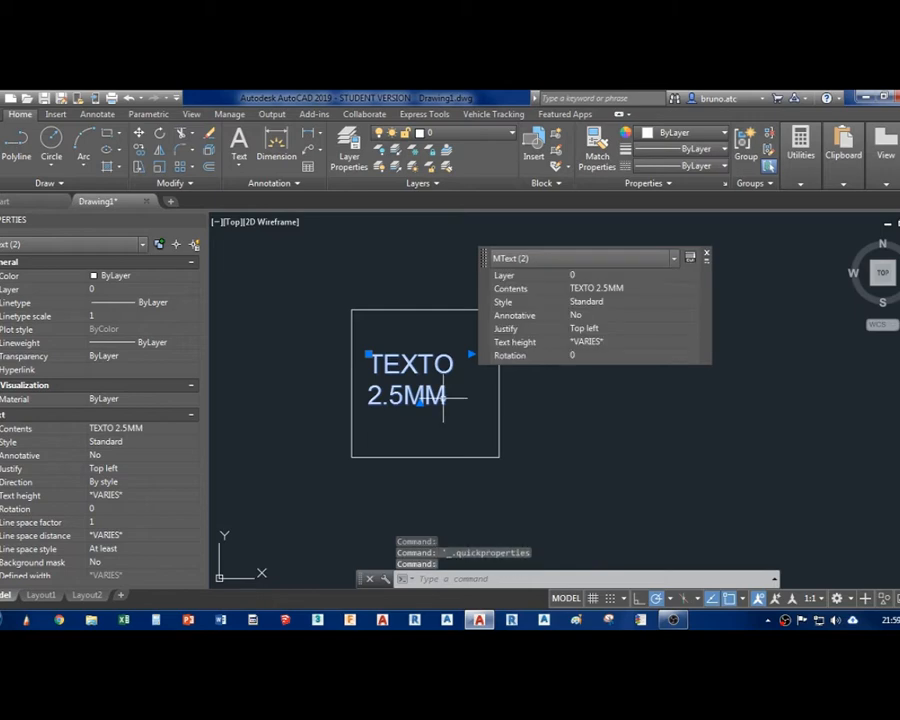
key(Escape)
double_click(446, 396)
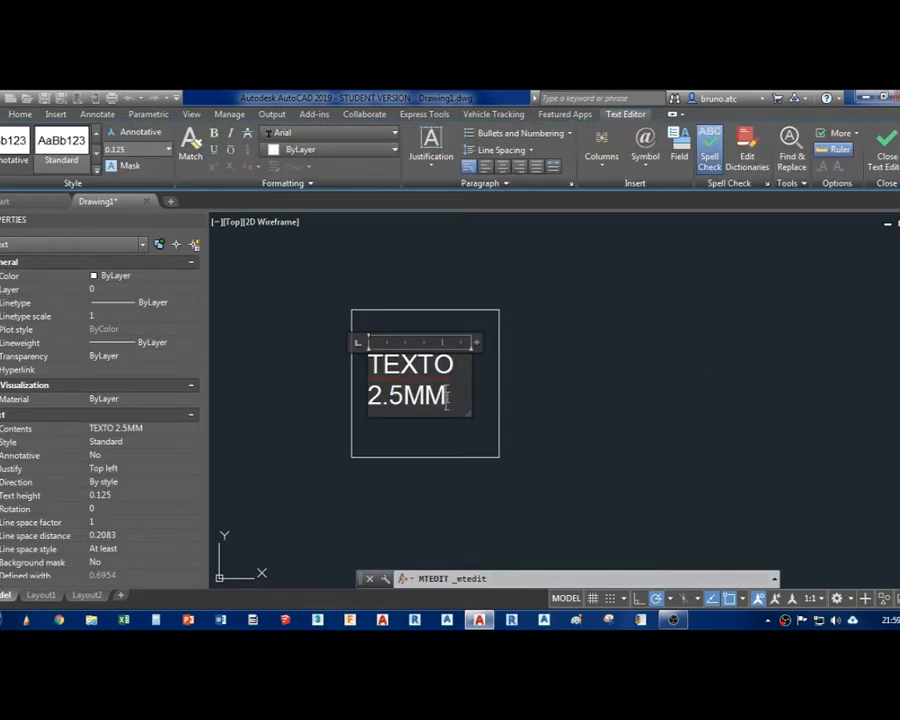
key(Return)
text((M))
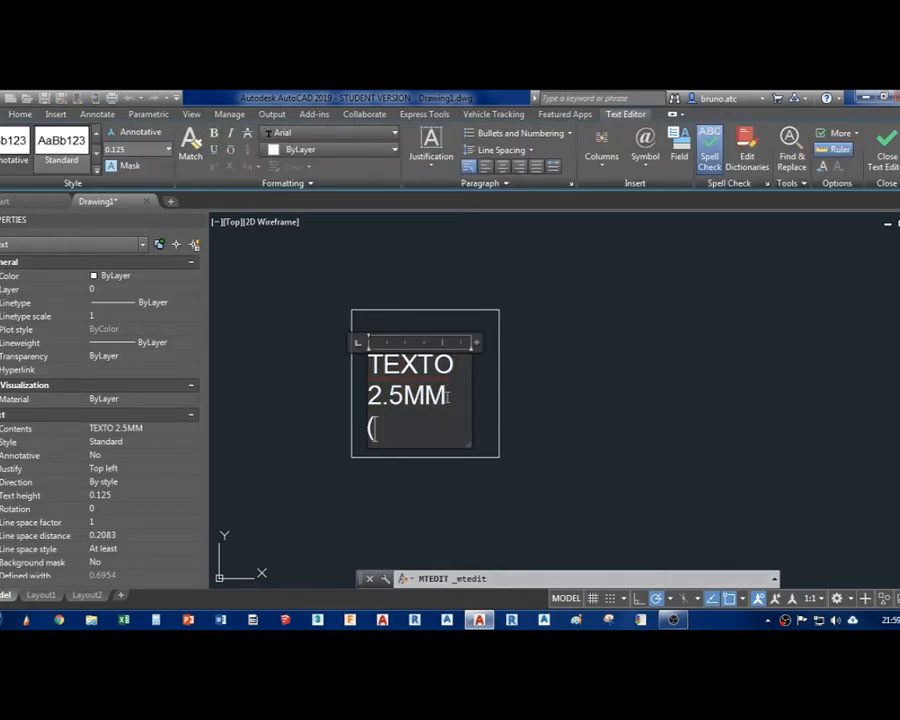
click(588, 400)
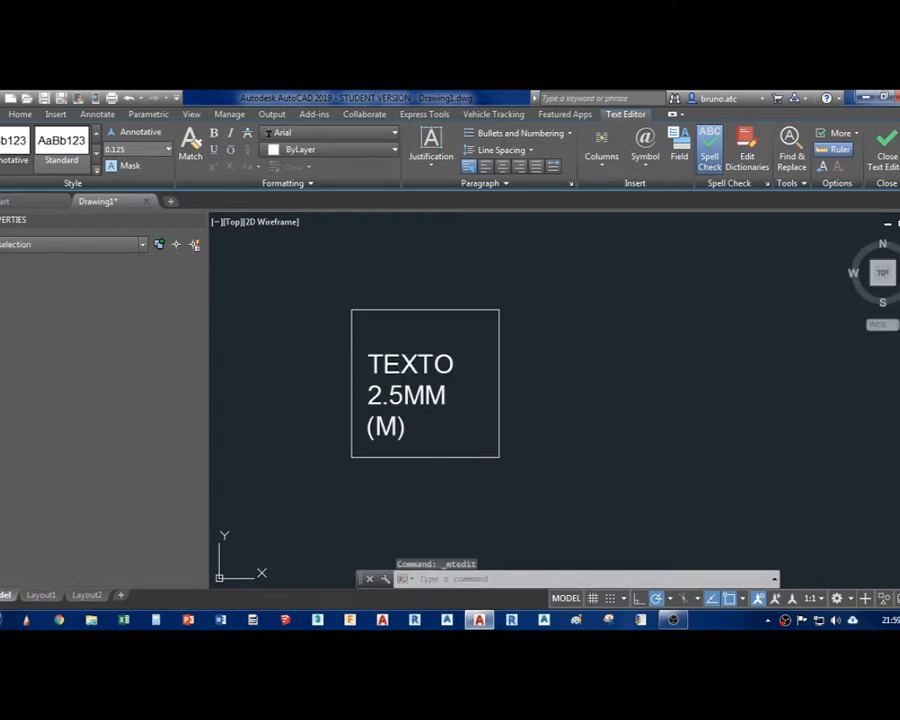
- Add a third line reading "(CM)" to the text in the 100-unit square
scroll(590, 397, down, 20)
scroll(626, 370, up, 6)
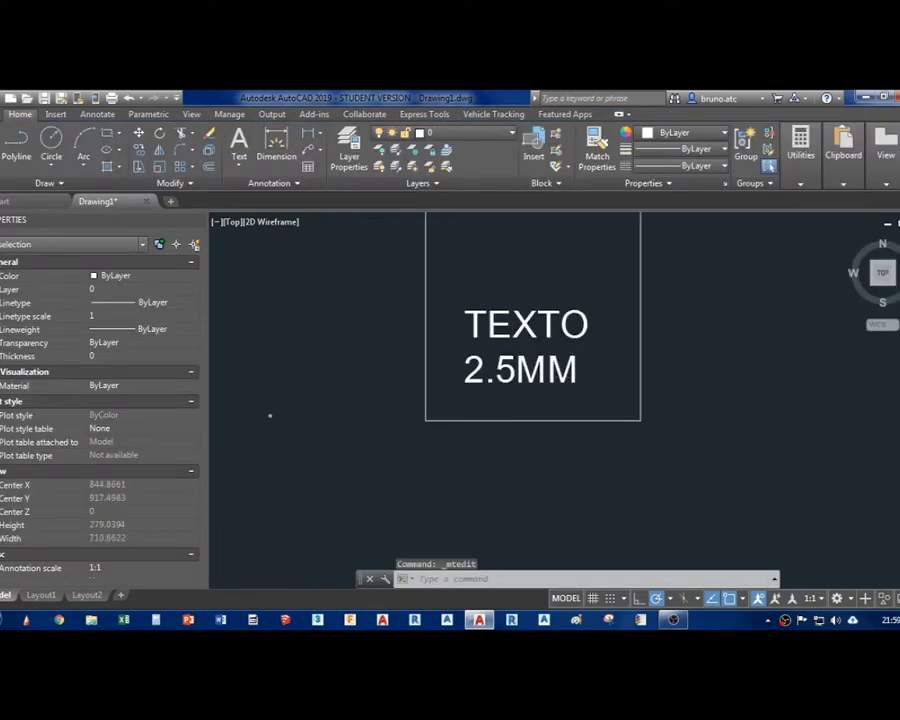
double_click(485, 375)
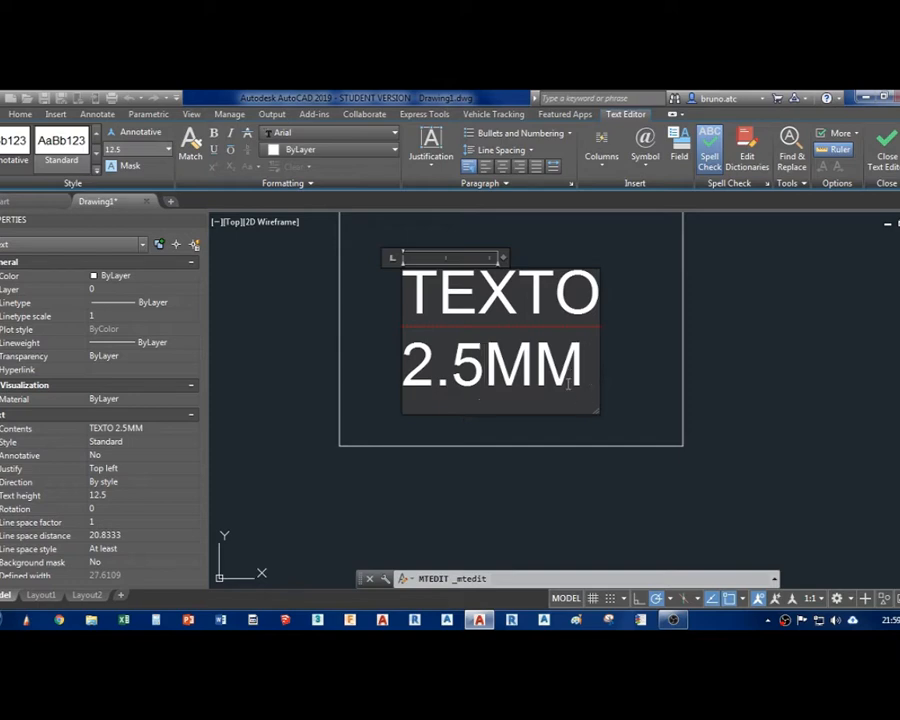
key(Return)
text((CM)
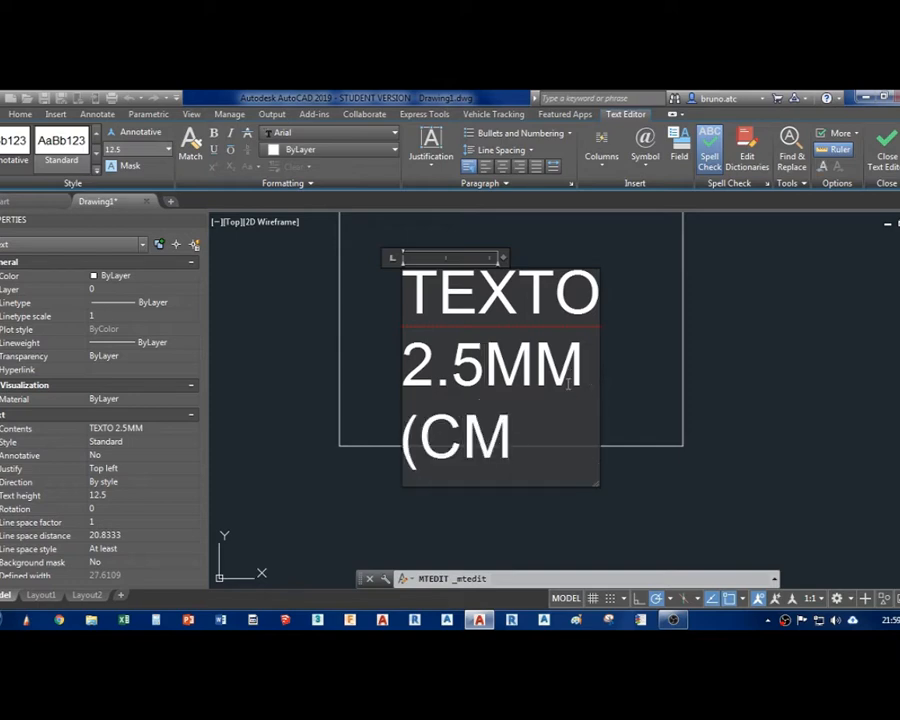
text())
click(513, 232)
- Move the three-line "(CM)" text upward so it fits inside the 100-unit square
click(410, 291)
click(392, 259)
click(396, 262)
click(403, 269)
click(403, 222)
- Add a third line reading "(MM)" to the text in the 1000-unit square
middle_drag(405, 232, 401, 293)
scroll(439, 311, down, 4)
scroll(302, 384, up, 20)
middle_drag(510, 374, 382, 471)
key(Escape)
double_click(511, 338)
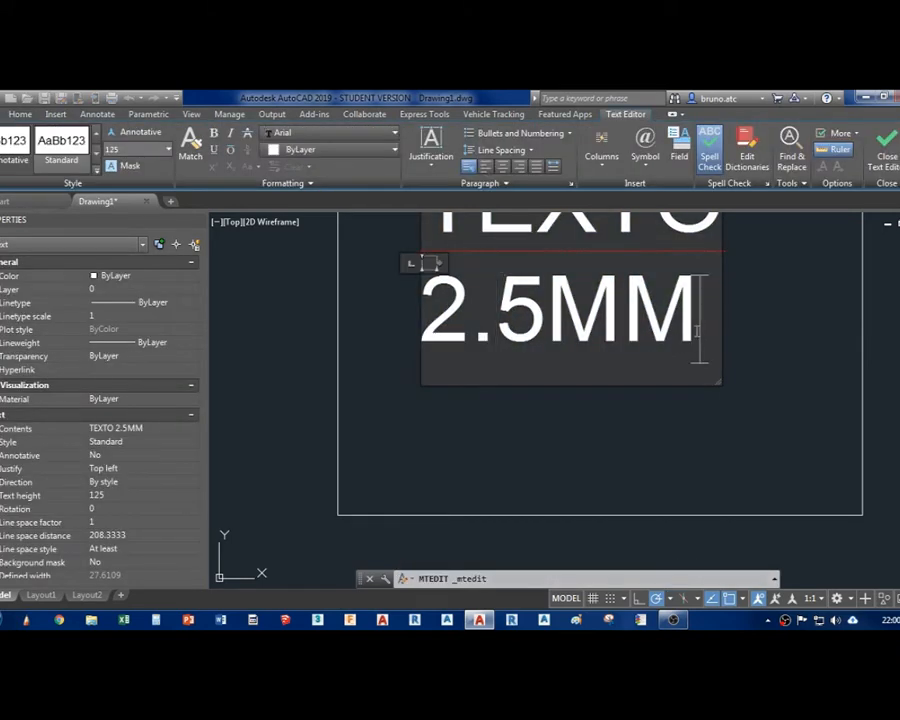
key(Return)
text((MM)
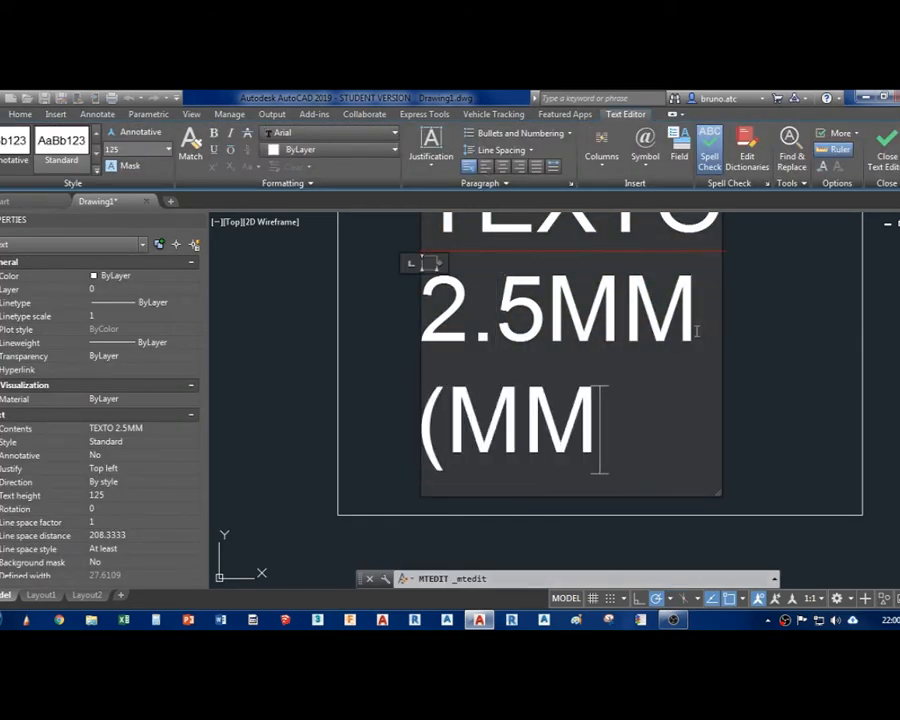
text(0)
key(BackSpace)
text(0)
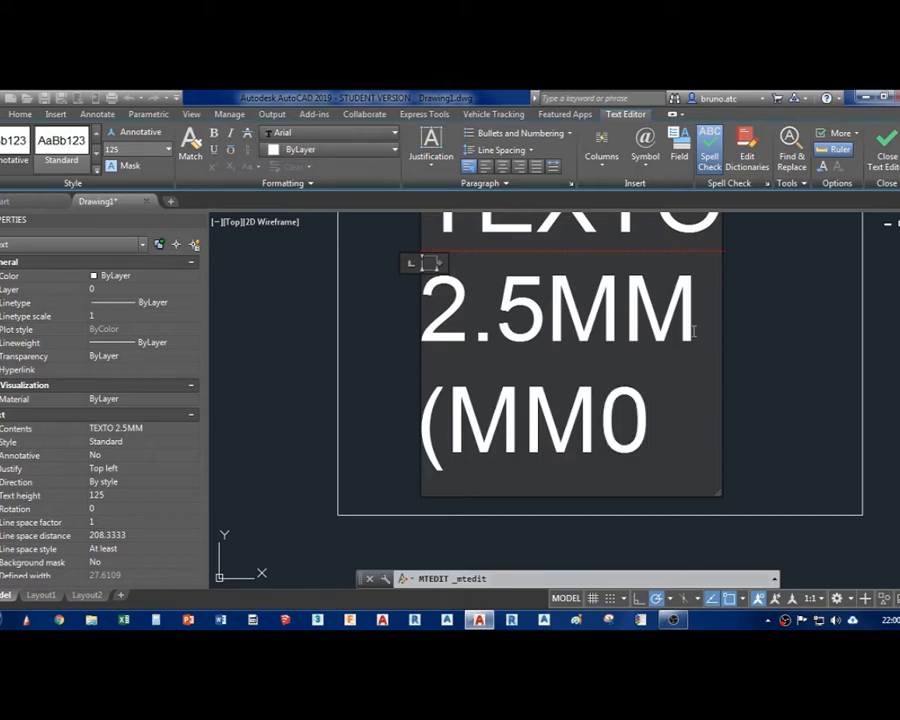
key(BackSpace)
text())
click(740, 349)
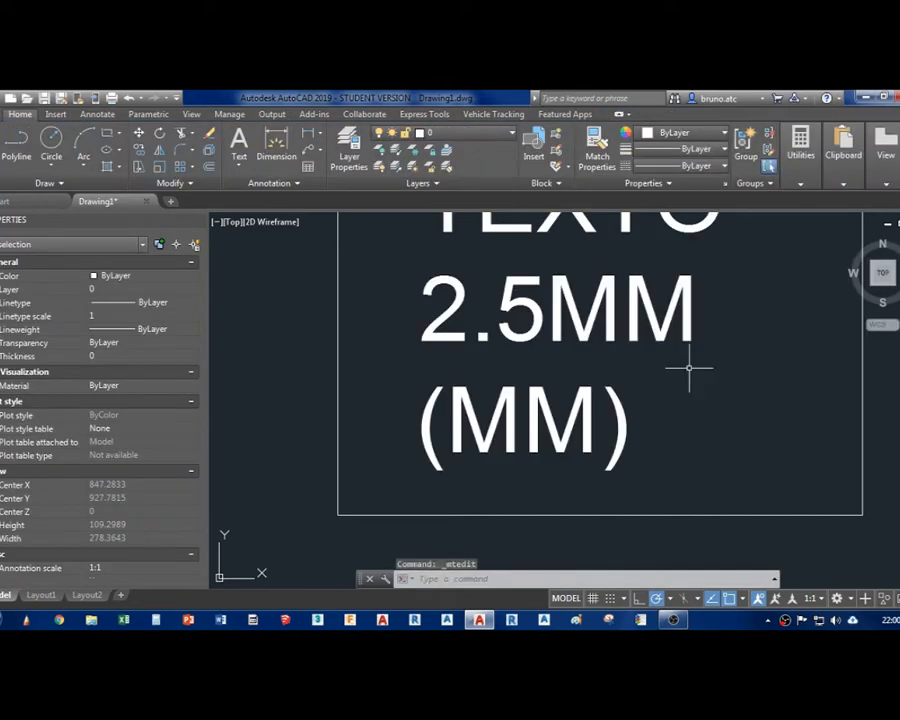
- Switch to Layout1 and compare the size of the M, CM and MM texts across the three viewports
scroll(629, 372, down, 8)
click(41, 595)
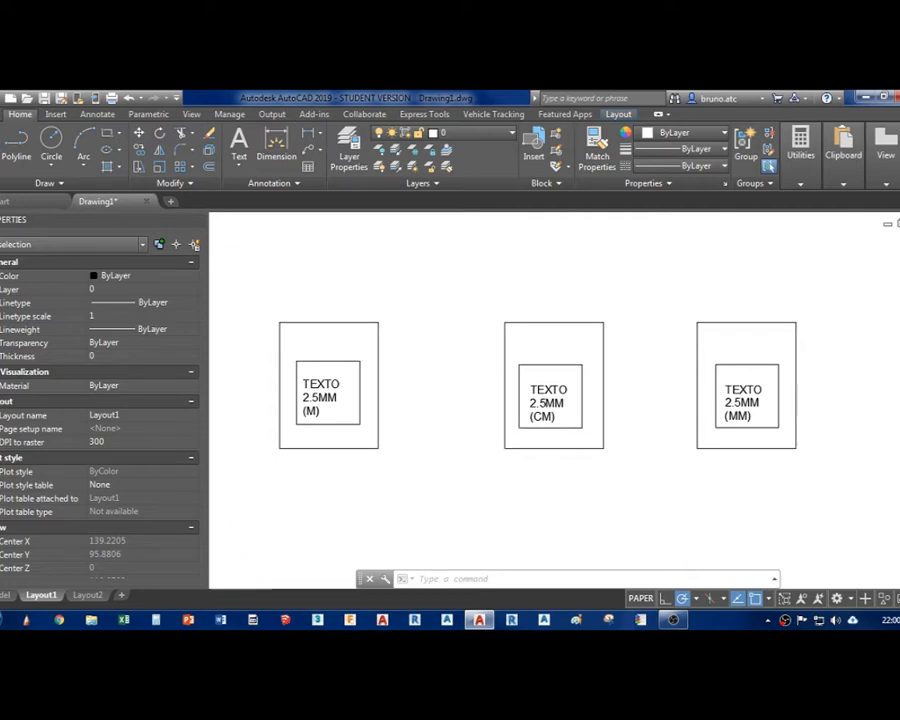
scroll(494, 482, down, 4)
scroll(484, 490, up, 2)
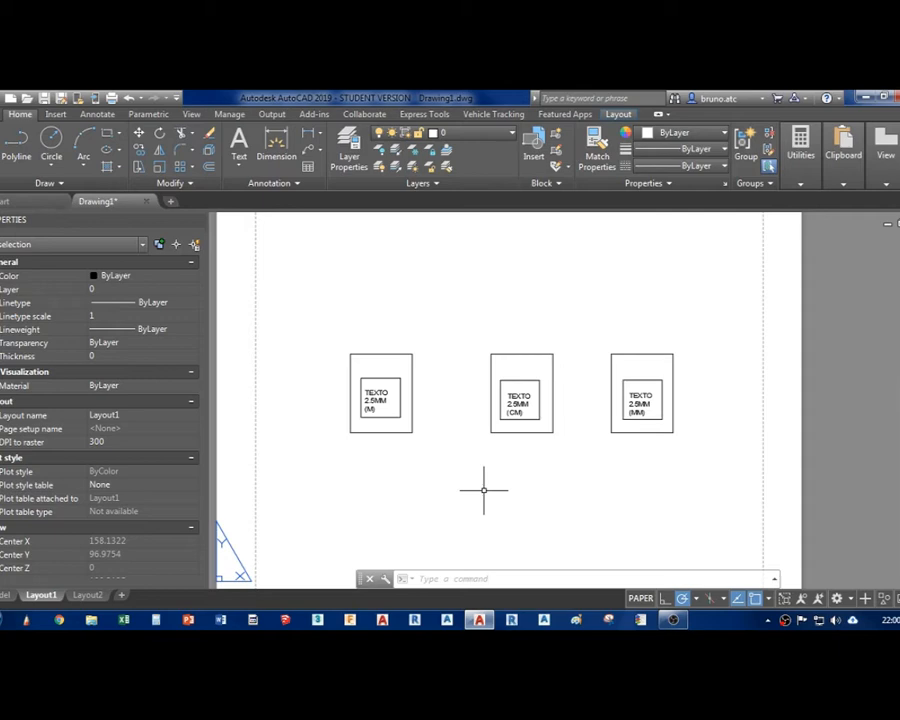
- Inspect the text height in the ISO-25 dimension style's settings, leaving the style unmodified
text(D)
key(Return)
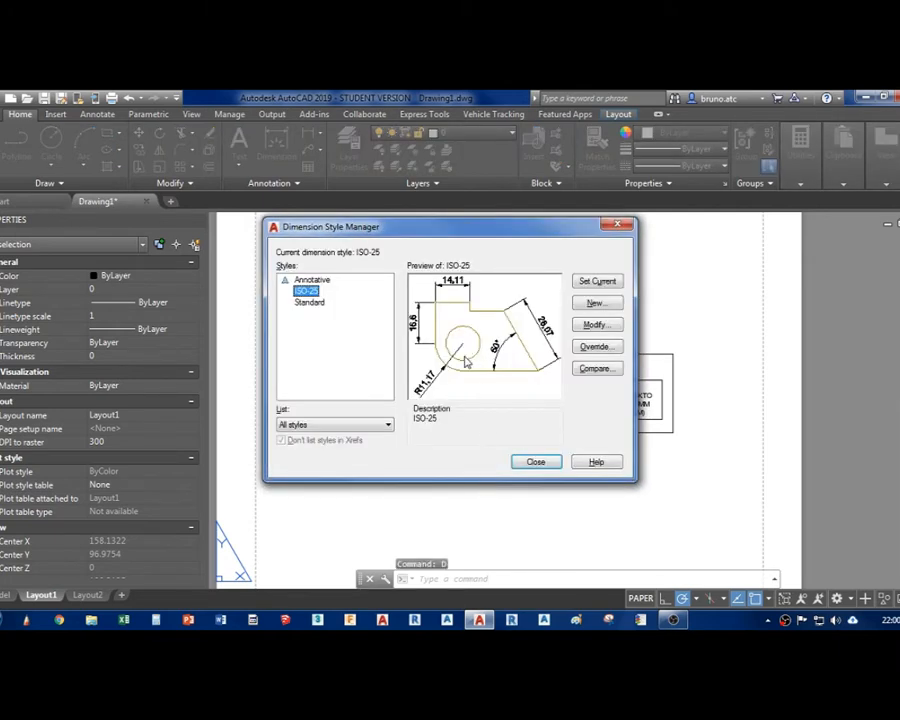
click(595, 324)
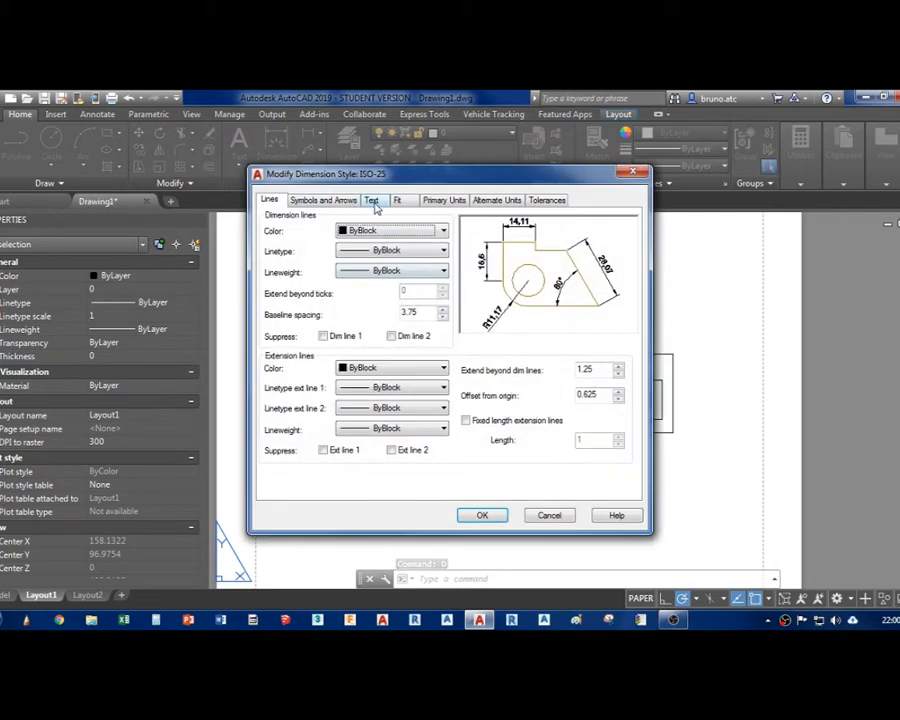
click(372, 200)
double_click(408, 301)
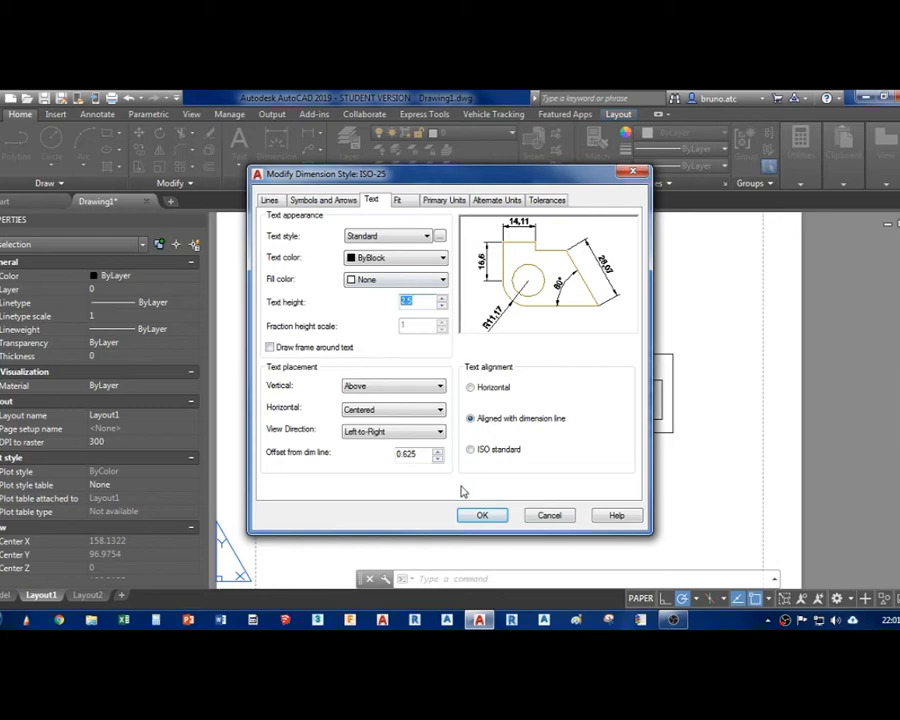
click(540, 516)
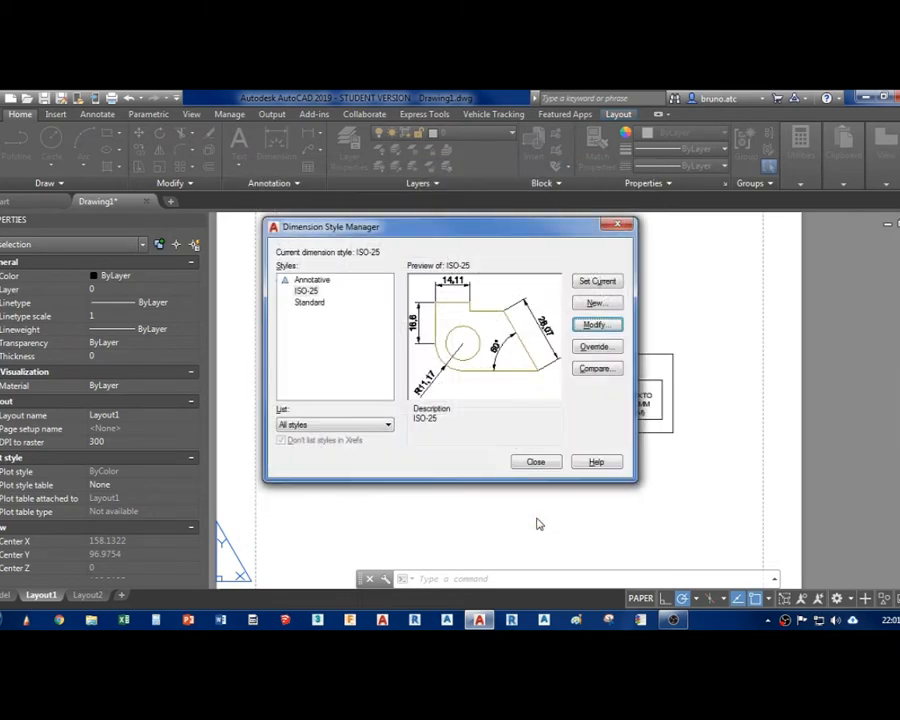
click(533, 460)
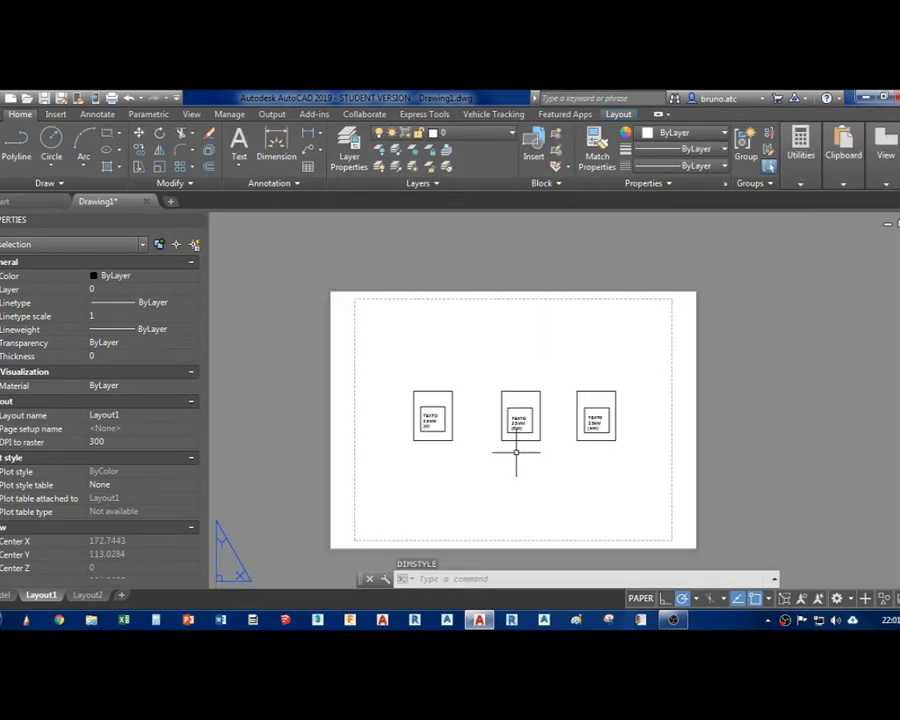